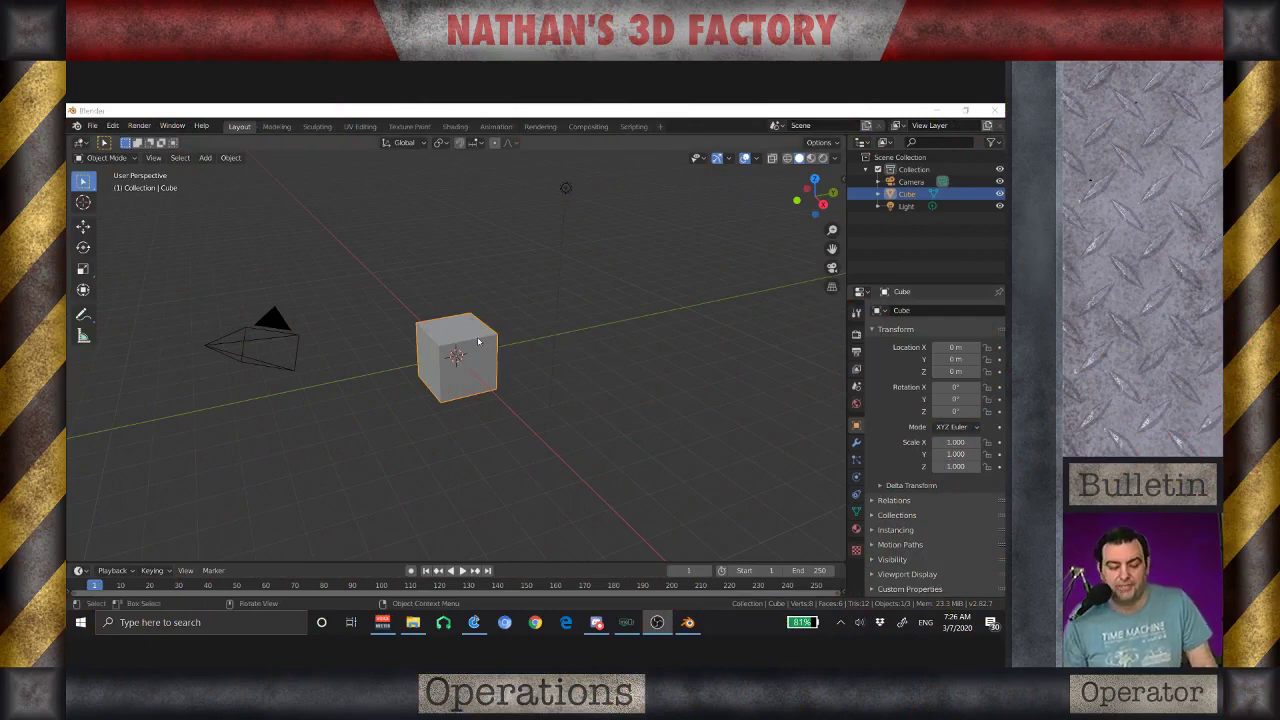
Step: Delete the default cube from the scene
scroll(440, 349, up, 3)
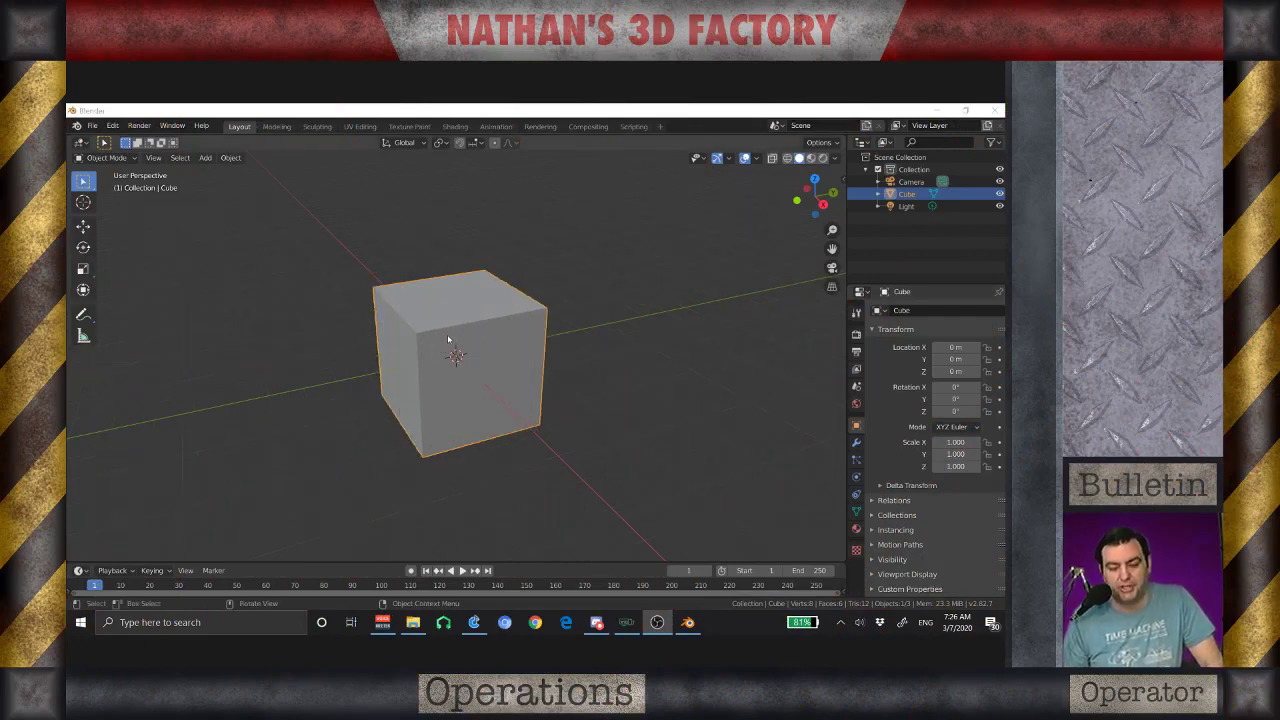
scroll(447, 336, down, 1)
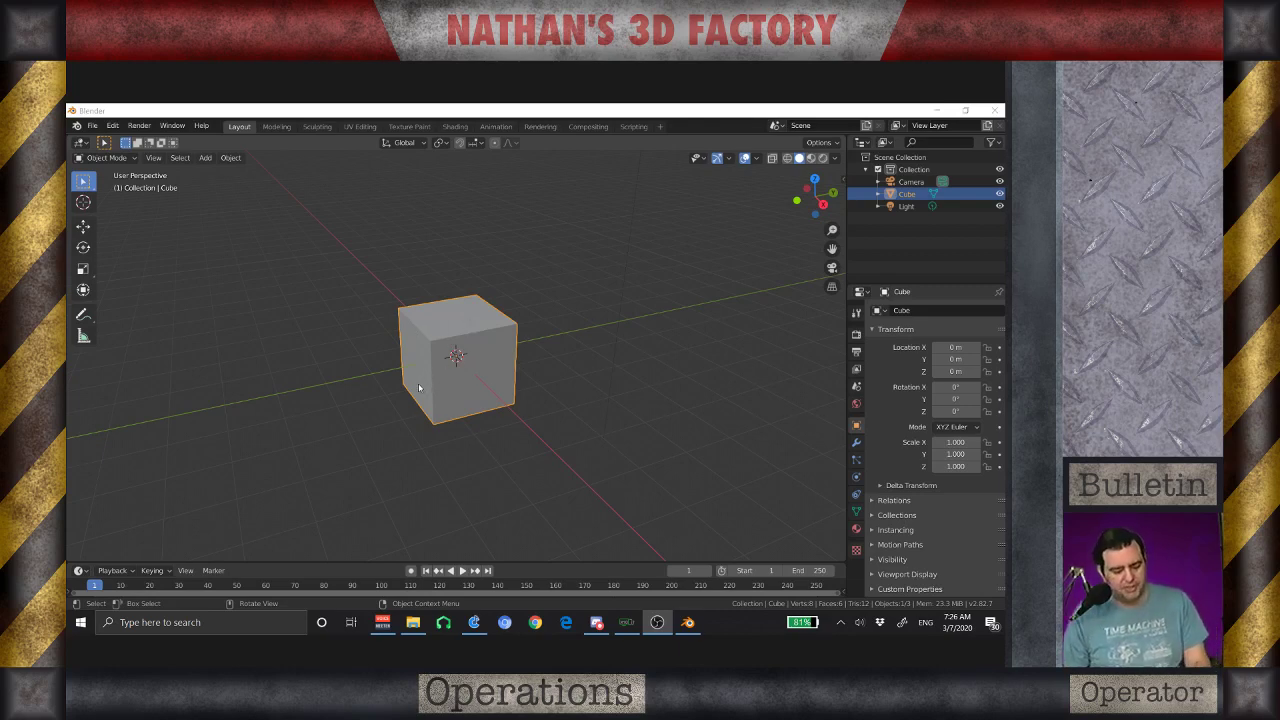
scroll(419, 388, down, 2)
scroll(462, 378, up, 3)
key(x)
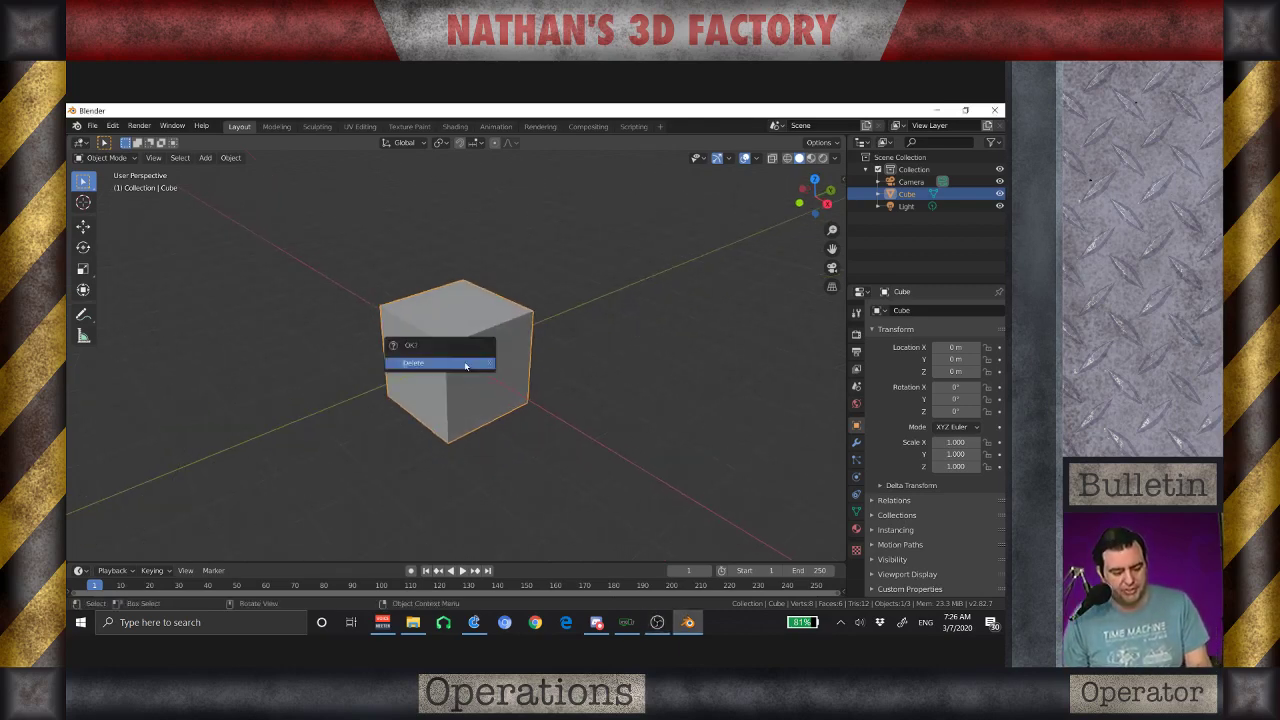
click(462, 363)
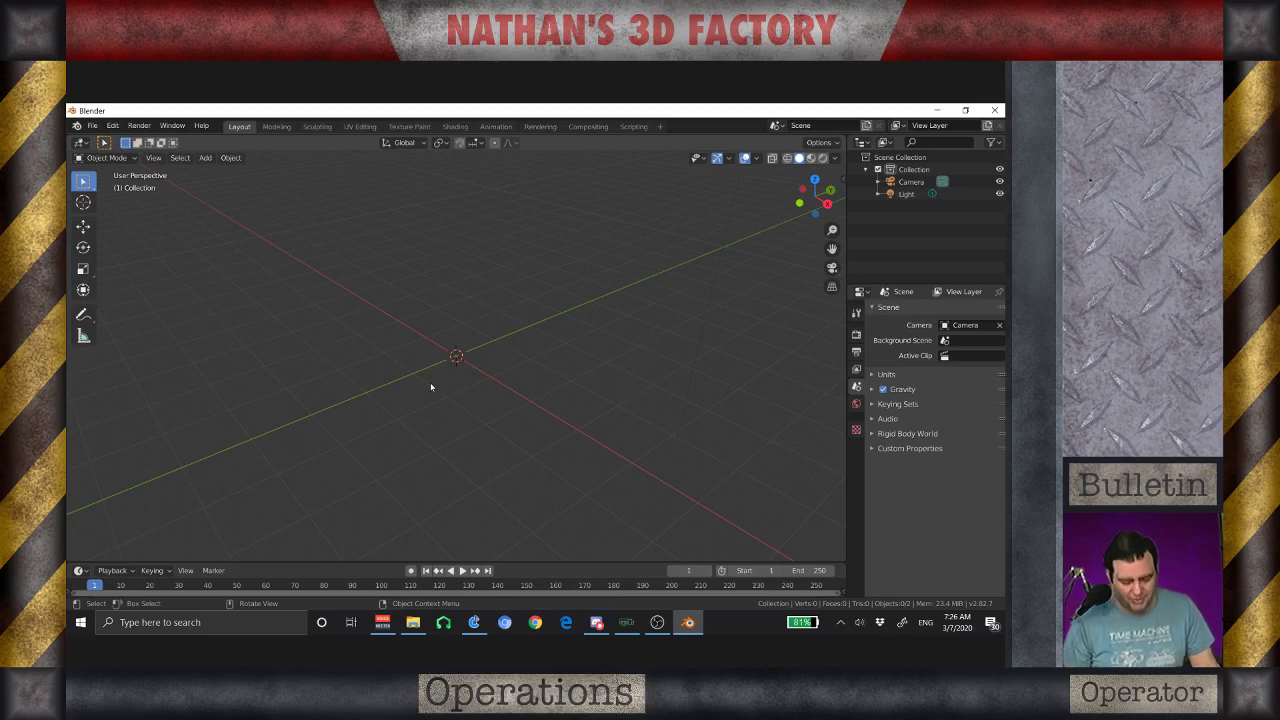
Step: Add a UV sphere at the world origin and rotate it 90° about the global X axis
key(shift+a)
mouse_move(439, 393)
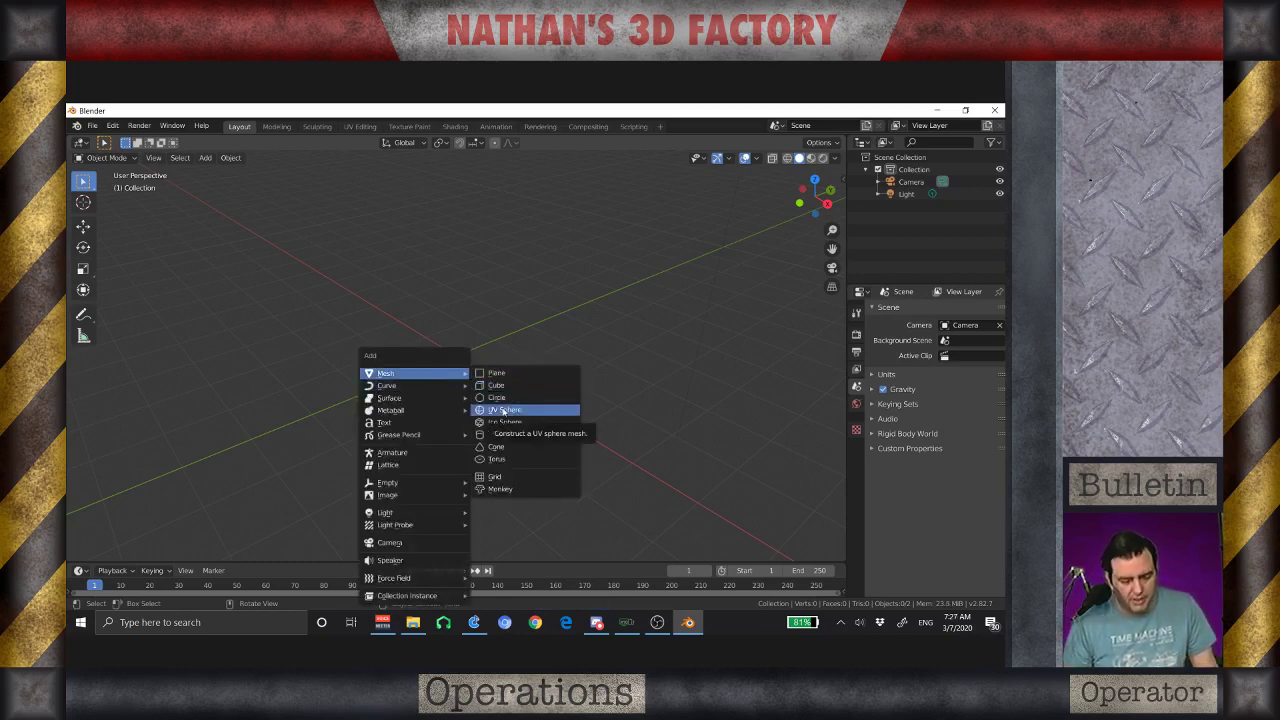
click(503, 410)
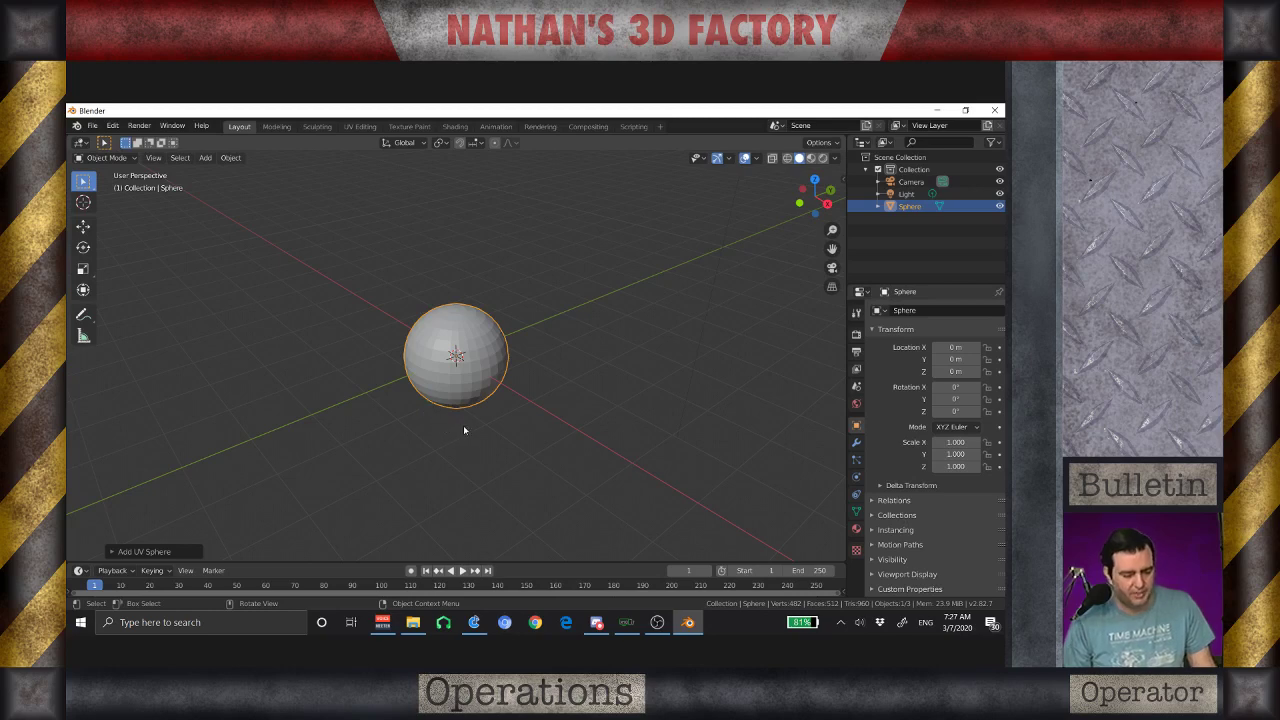
key(r)
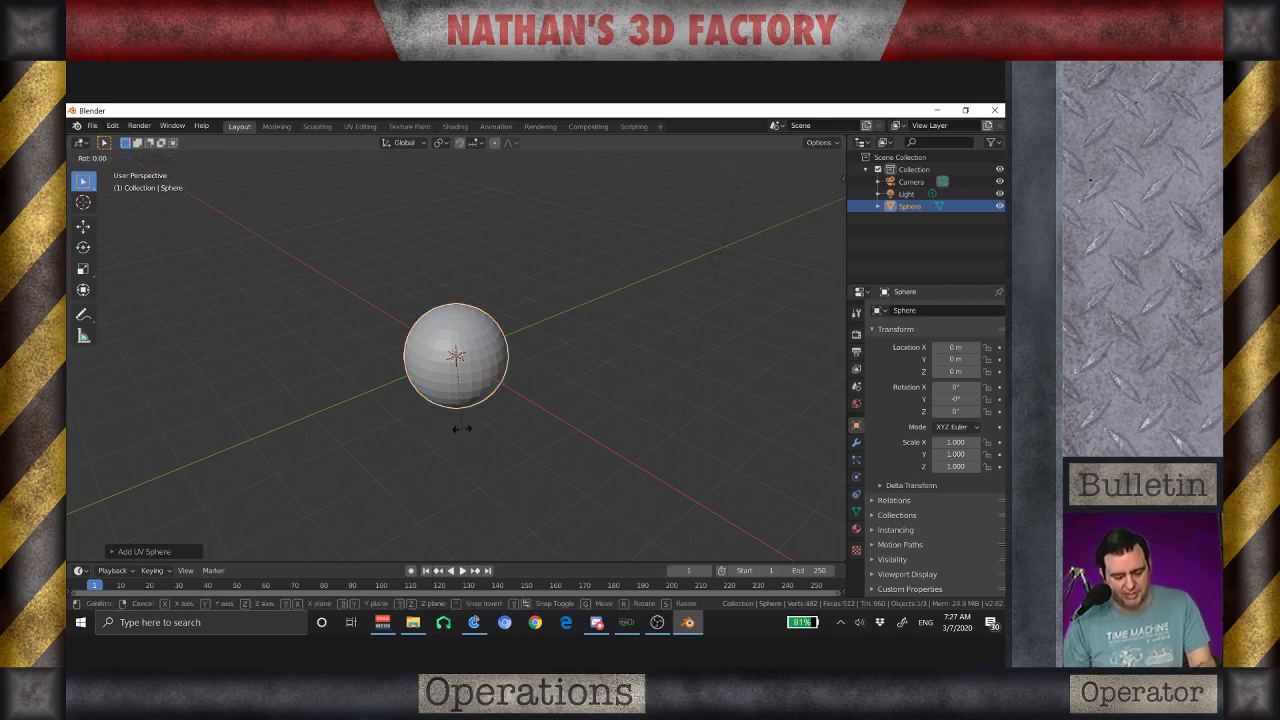
text(x90)
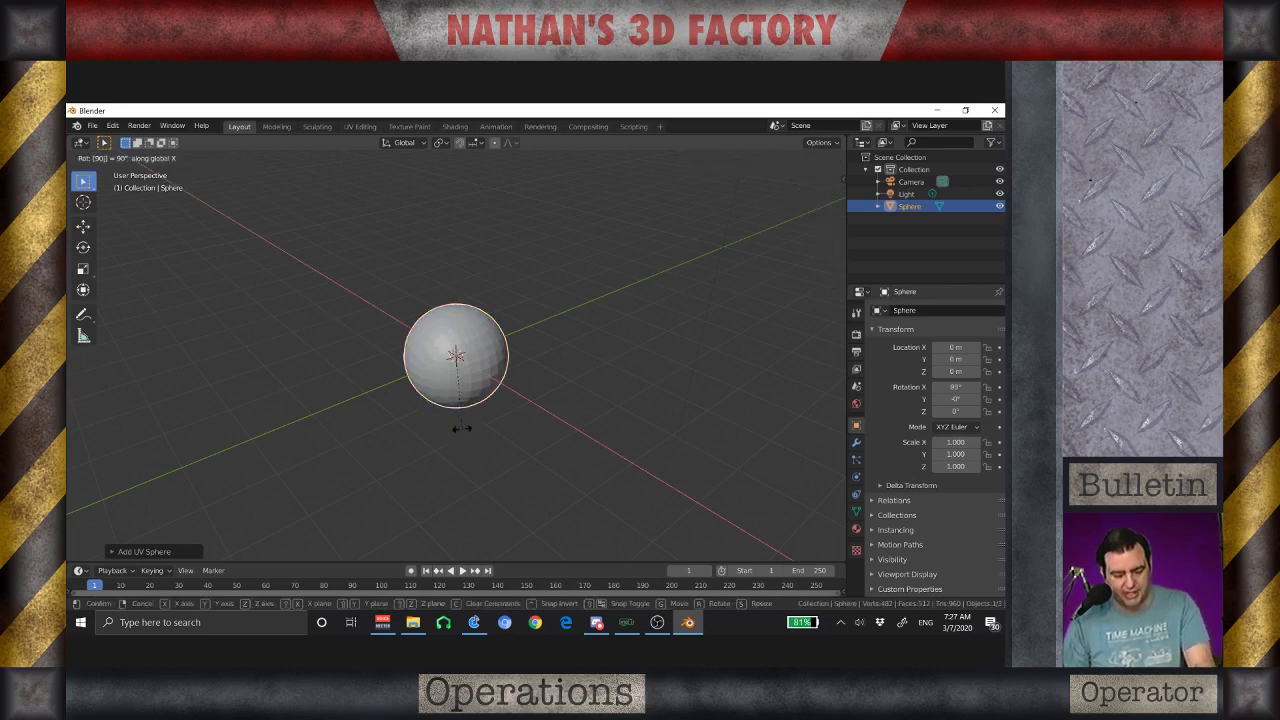
key(Return)
Step: Examine the rotated sphere from several angles to check which way its pole faces
middle_drag(446, 444, 504, 469)
scroll(469, 433, up, 4)
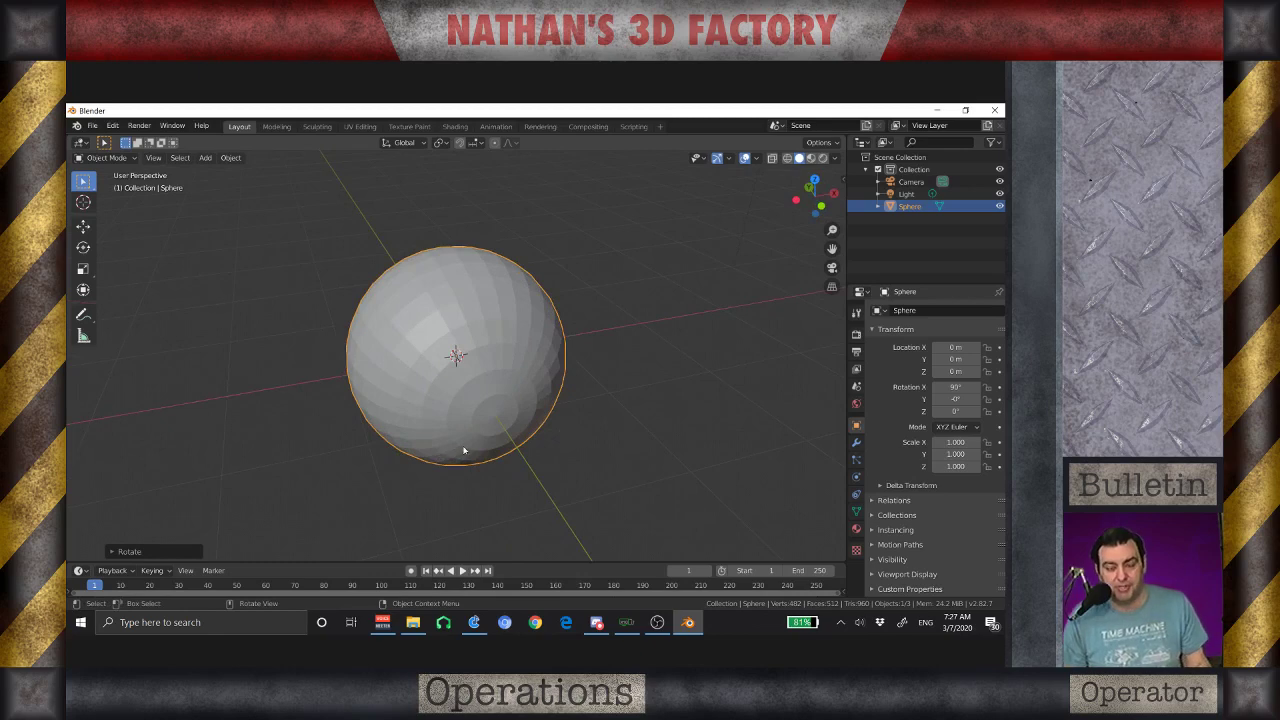
scroll(505, 430, down, 2)
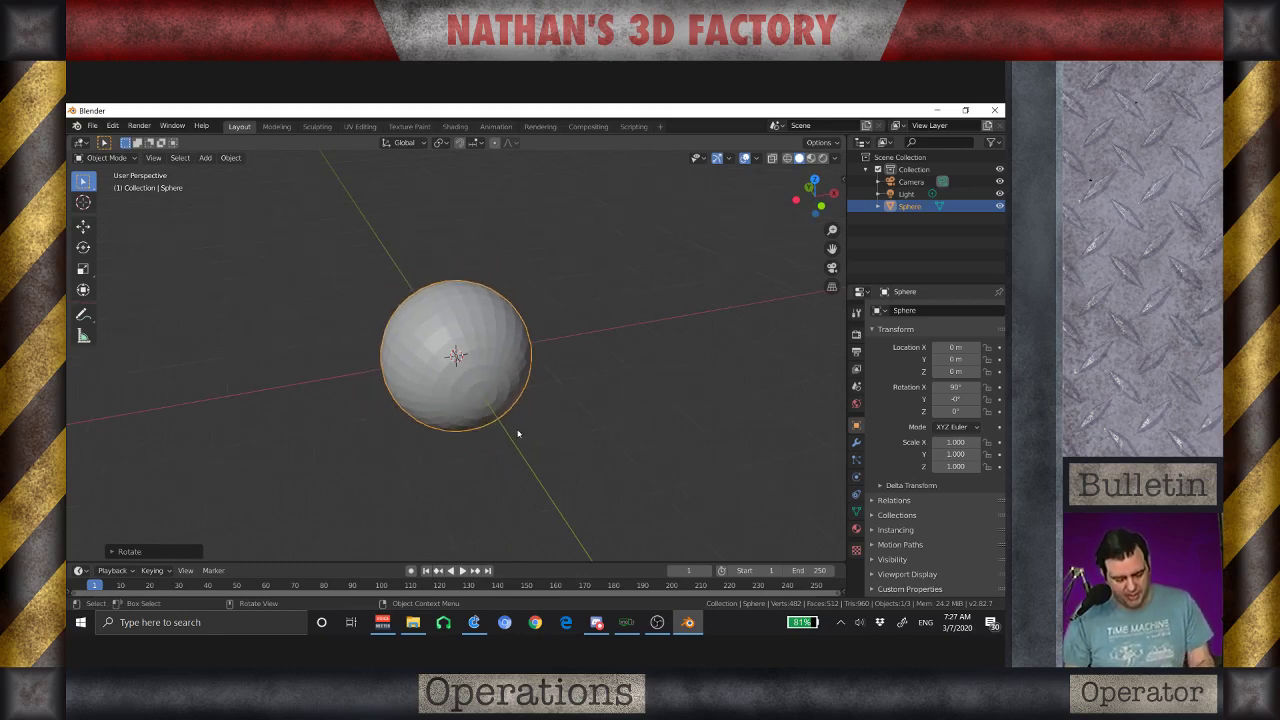
middle_drag(523, 434, 429, 451)
scroll(432, 451, up, 2)
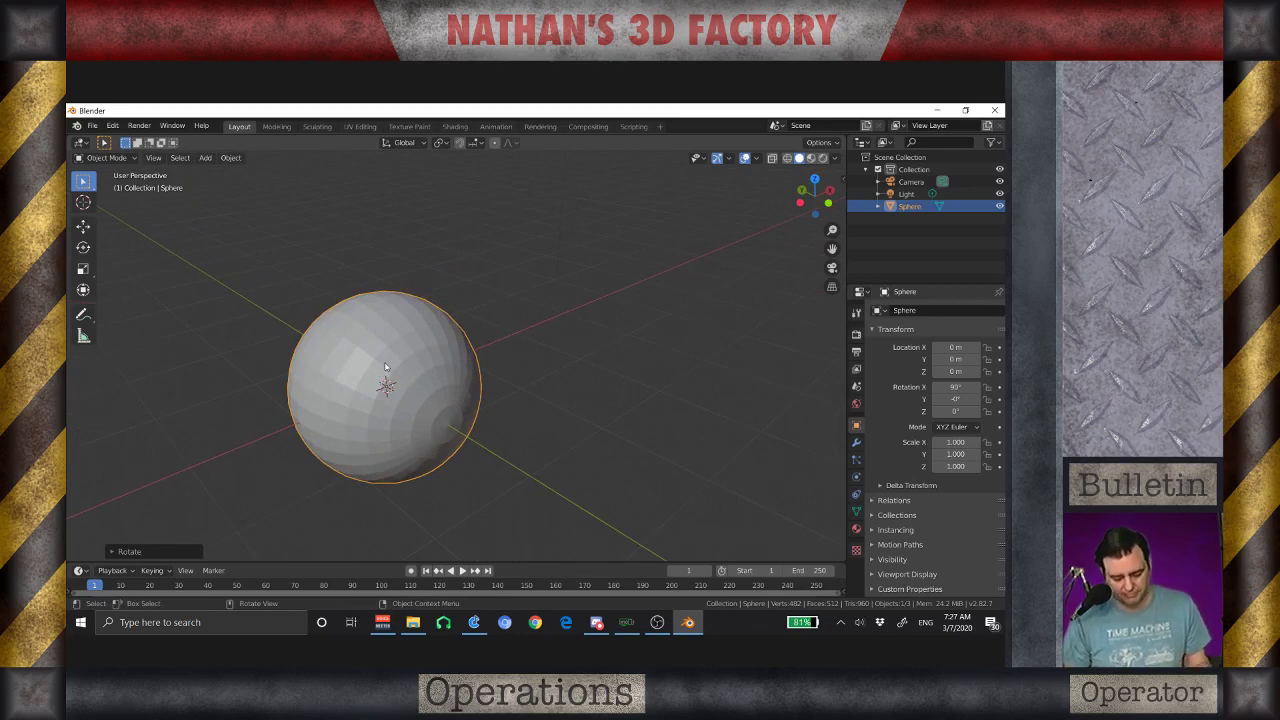
middle_drag(456, 386, 437, 406)
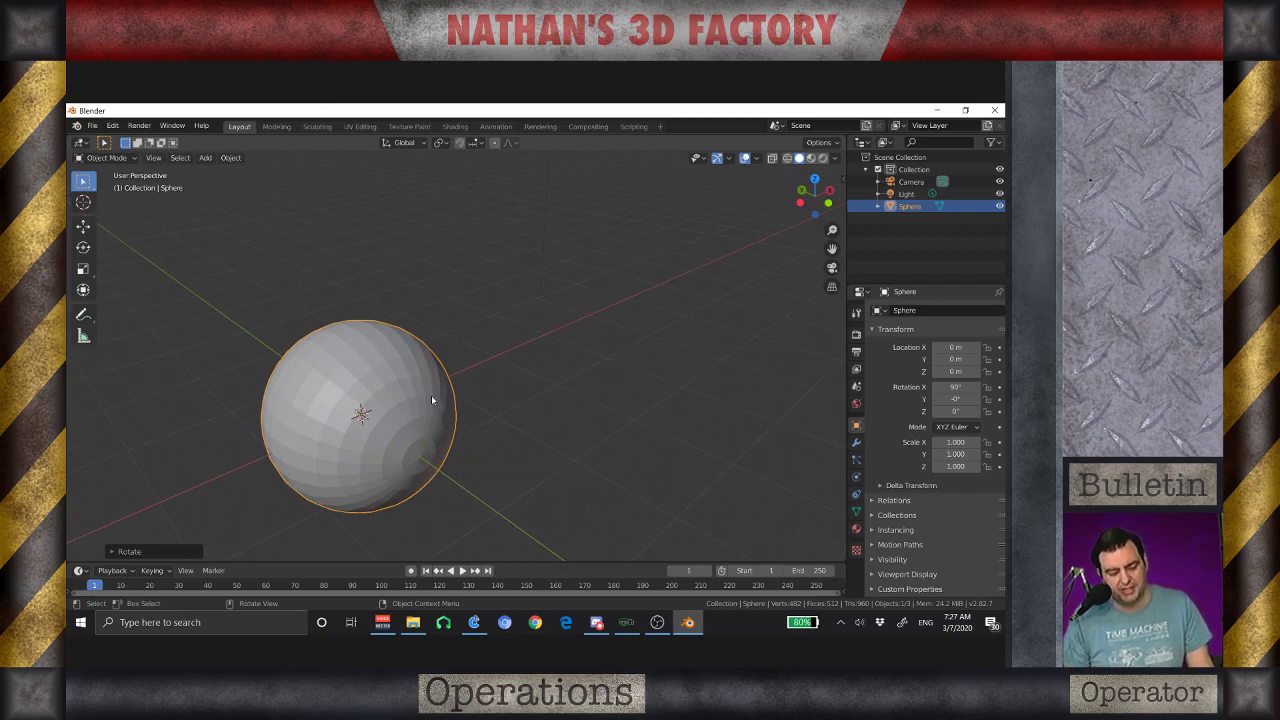
scroll(432, 400, down, 2)
middle_drag(463, 407, 406, 469)
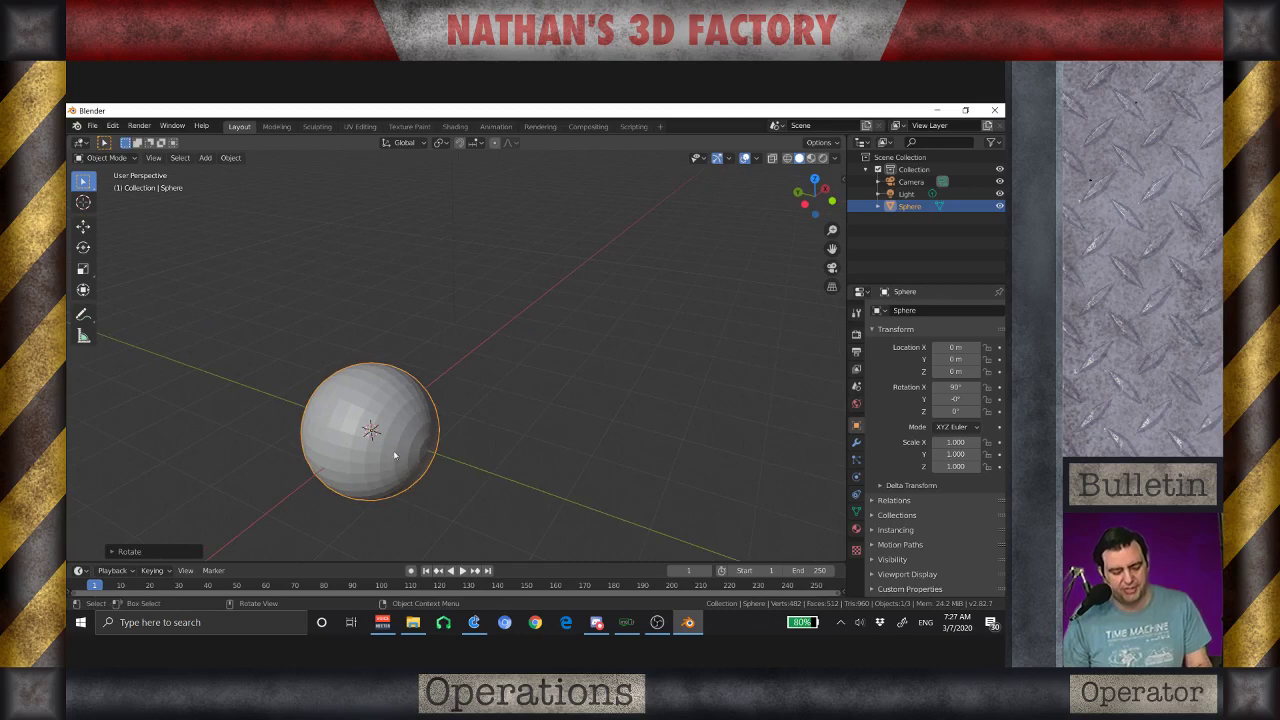
scroll(412, 444, down, 2)
mouse_move(420, 423)
middle_down()
mouse_move(491, 469)
mouse_move(452, 474)
mouse_move(443, 428)
middle_up()
scroll(443, 428, up, 2)
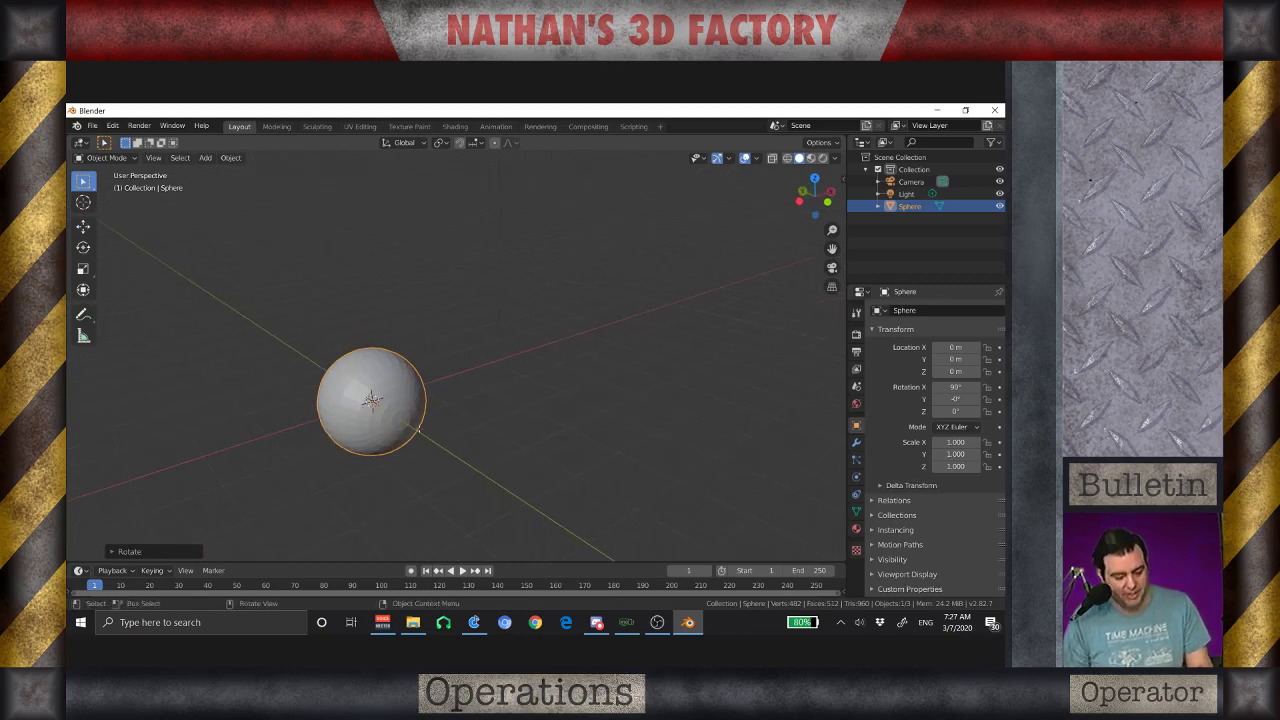
Step: In Edit Mode, clear the selection and circle-select the sphere's front pole with the first two rings of faces around it
key(Tab)
scroll(420, 430, up, 5)
key(alt+a)
middle_drag(366, 444, 320, 390)
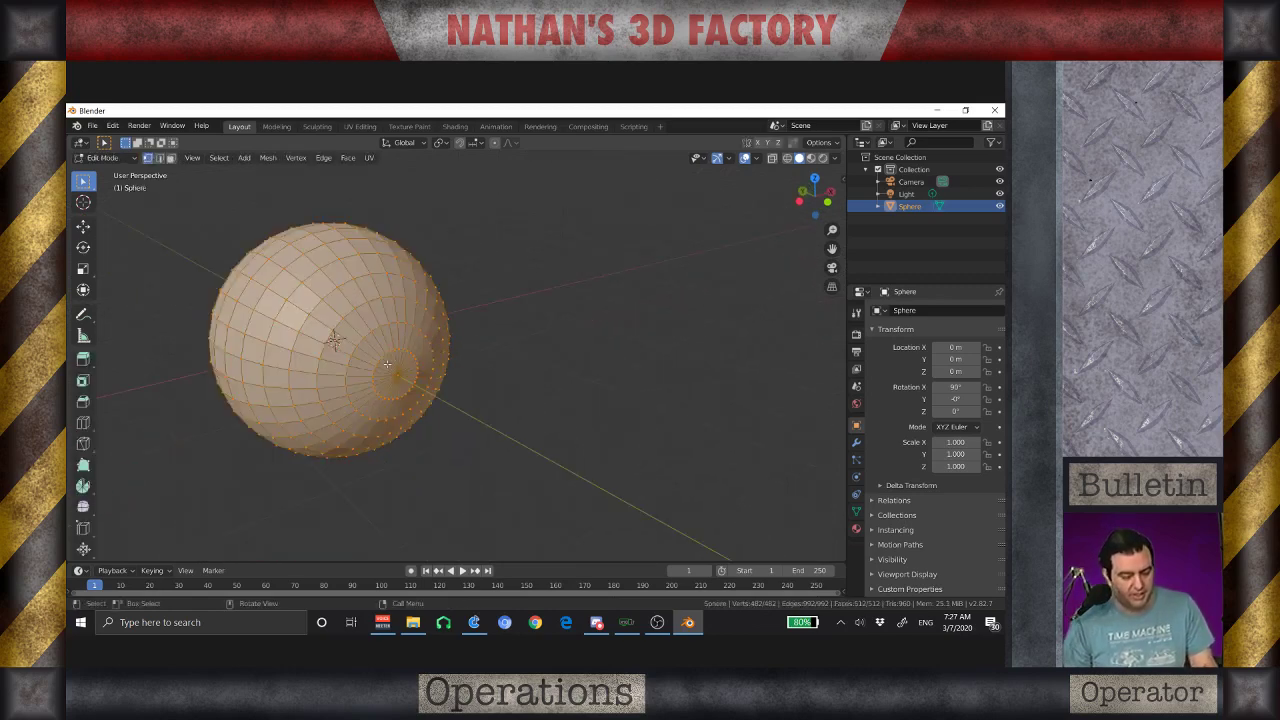
scroll(309, 375, up, 5)
click(332, 381)
key(c)
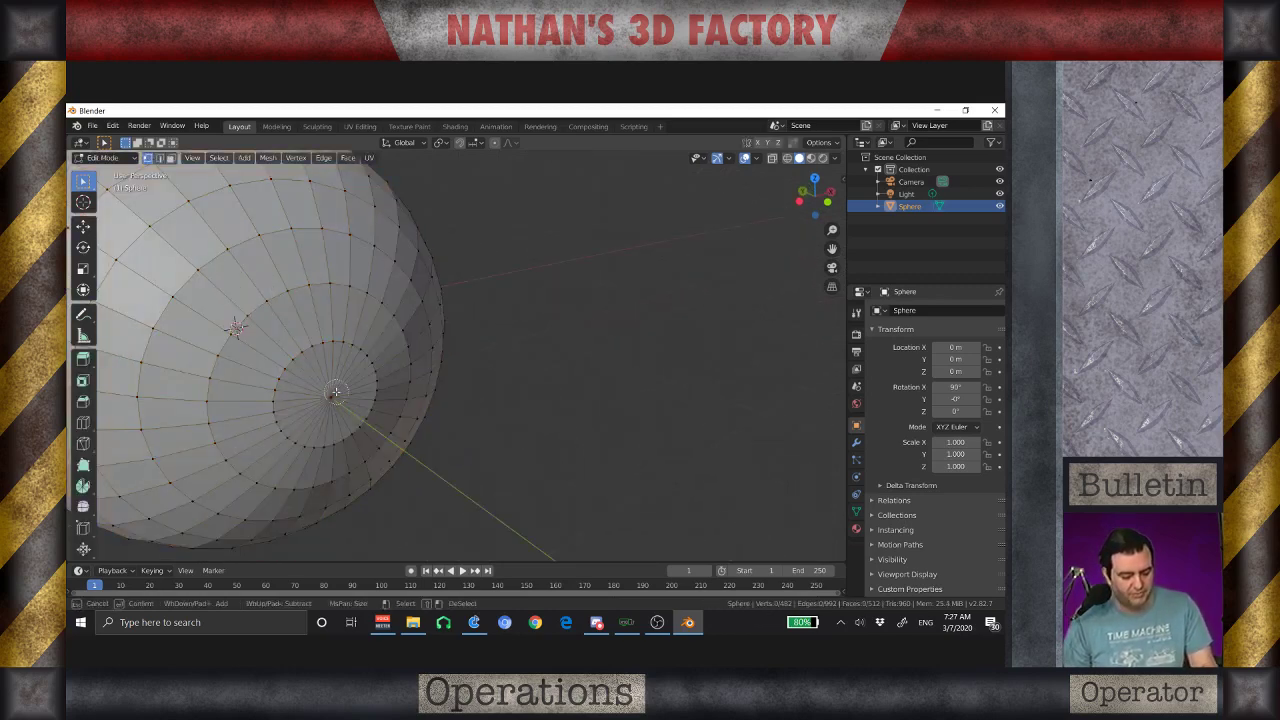
mouse_move(318, 374)
mouse_down()
mouse_move(274, 376)
mouse_move(368, 362)
mouse_move(366, 417)
mouse_move(289, 431)
mouse_move(282, 406)
mouse_move(302, 445)
mouse_move(335, 450)
mouse_move(355, 442)
mouse_move(392, 375)
mouse_move(353, 283)
mouse_move(279, 272)
mouse_move(202, 423)
mouse_move(228, 466)
mouse_move(281, 499)
mouse_move(312, 495)
mouse_move(370, 452)
mouse_move(386, 385)
mouse_move(396, 424)
mouse_move(409, 343)
mouse_move(367, 300)
mouse_up()
right_click(367, 300)
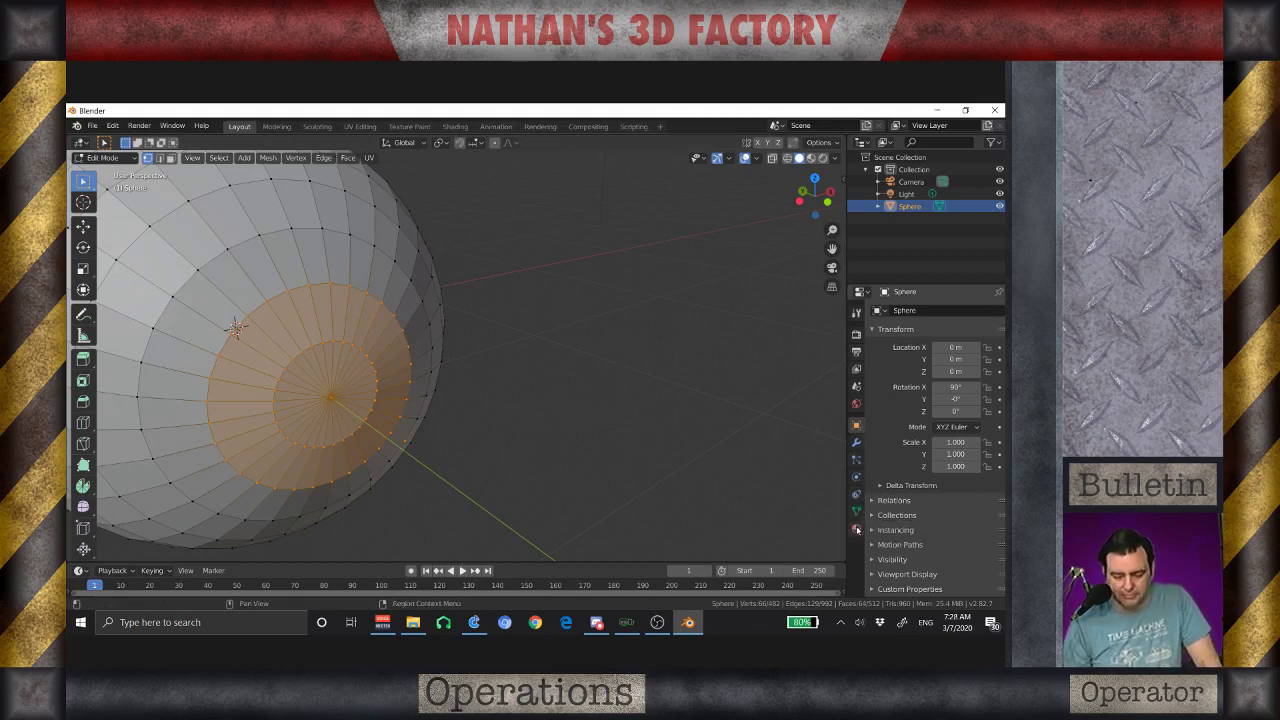
Step: Give the sphere the existing material named Material and rename it Eyeball
click(856, 528)
click(877, 362)
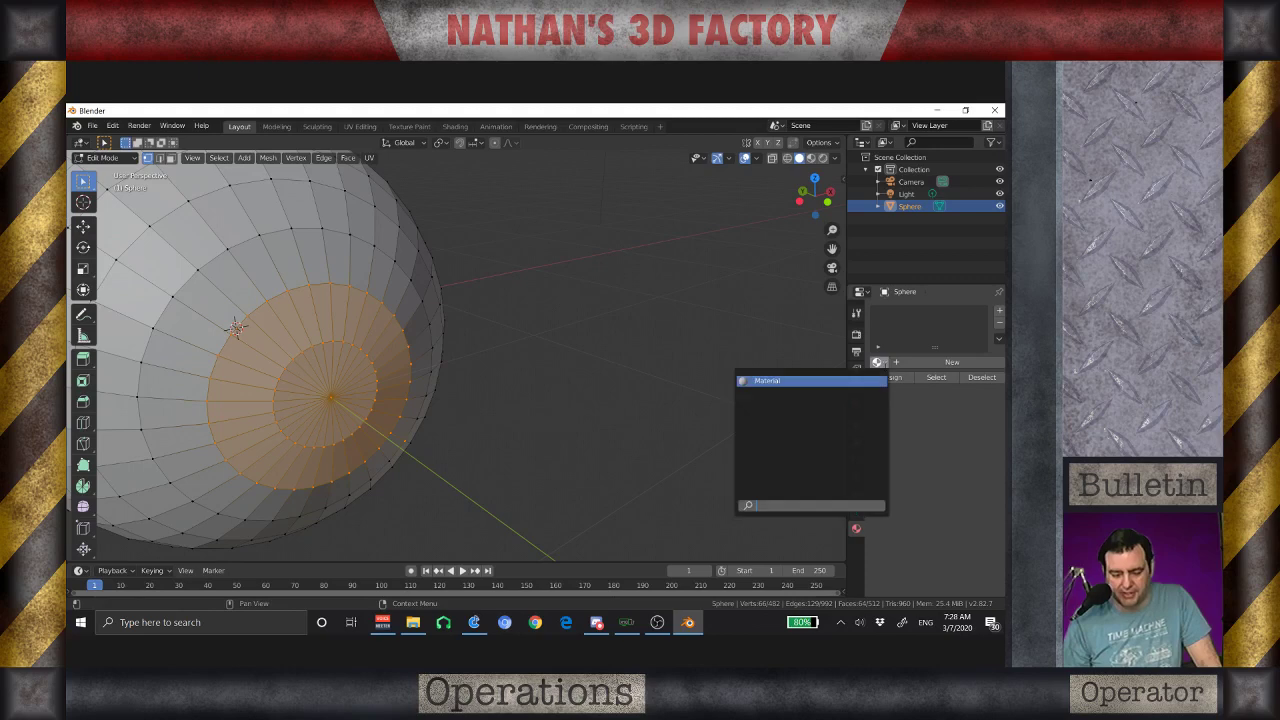
click(845, 381)
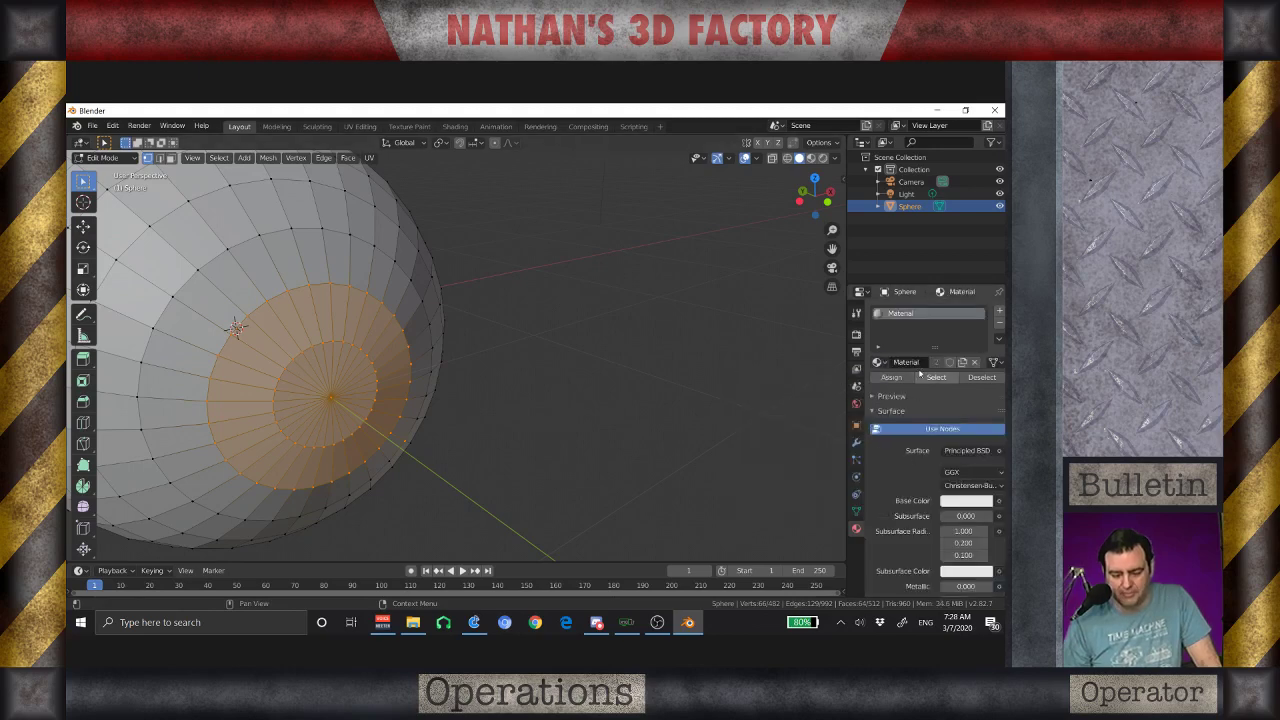
double_click(915, 314)
text(E)
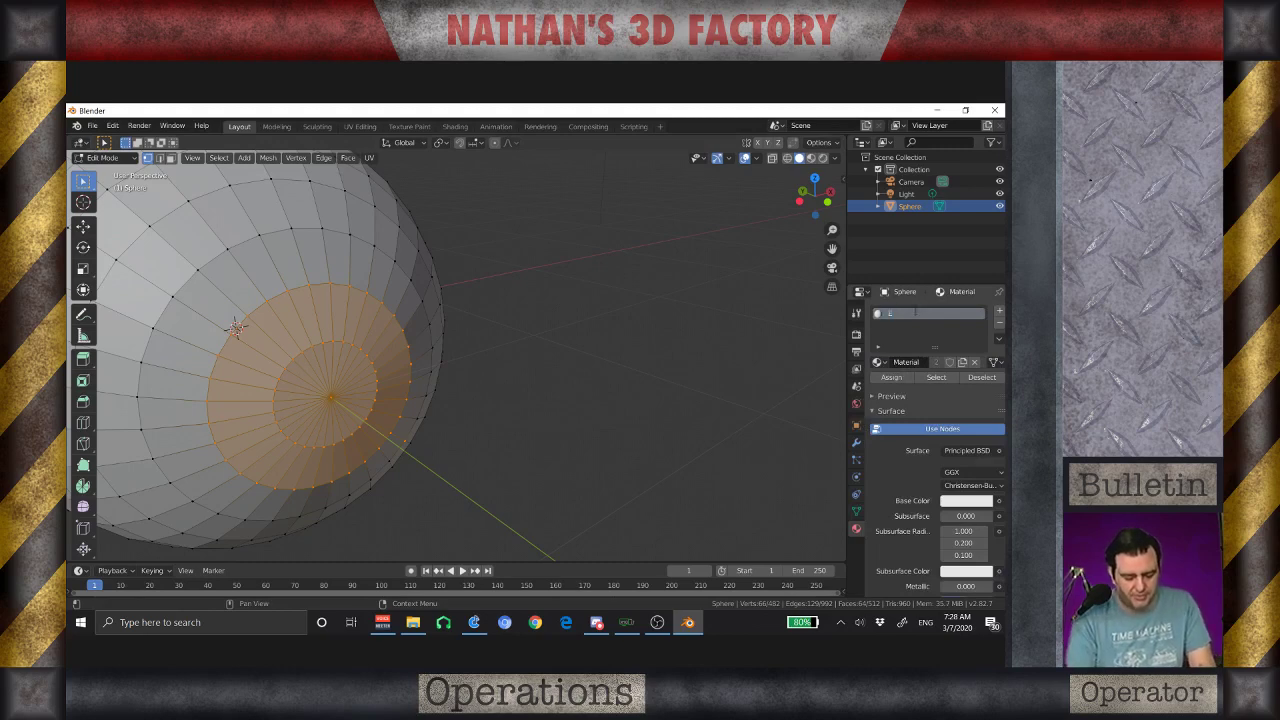
text(yeball)
key(Return)
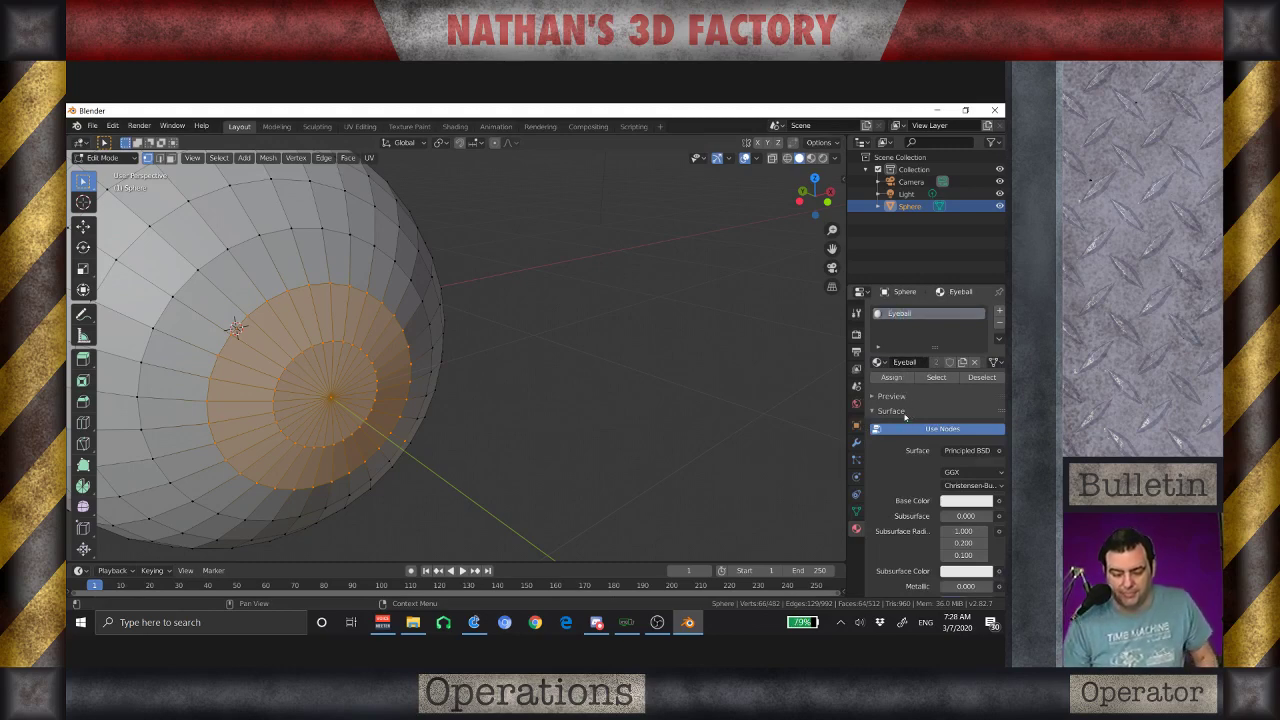
Step: Add a second material slot with a new material named Pupil and assign it to the selected pole faces
click(998, 311)
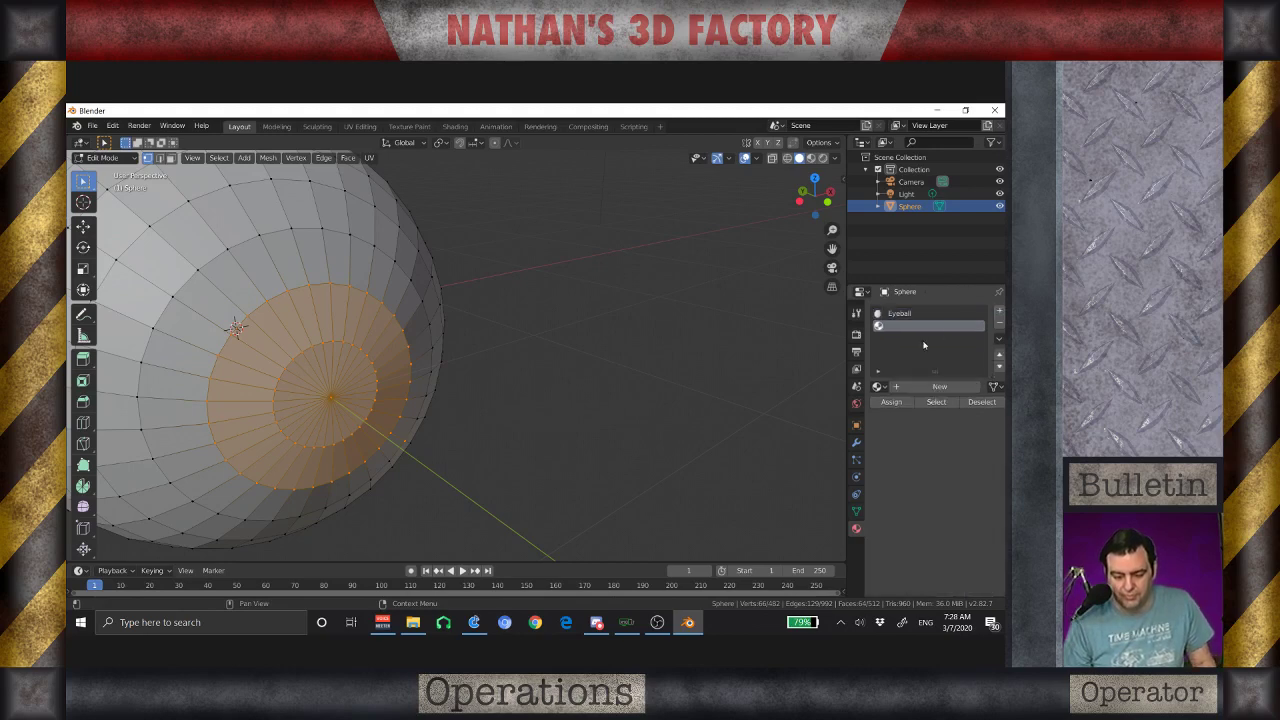
click(910, 386)
double_click(905, 327)
text(Pupil)
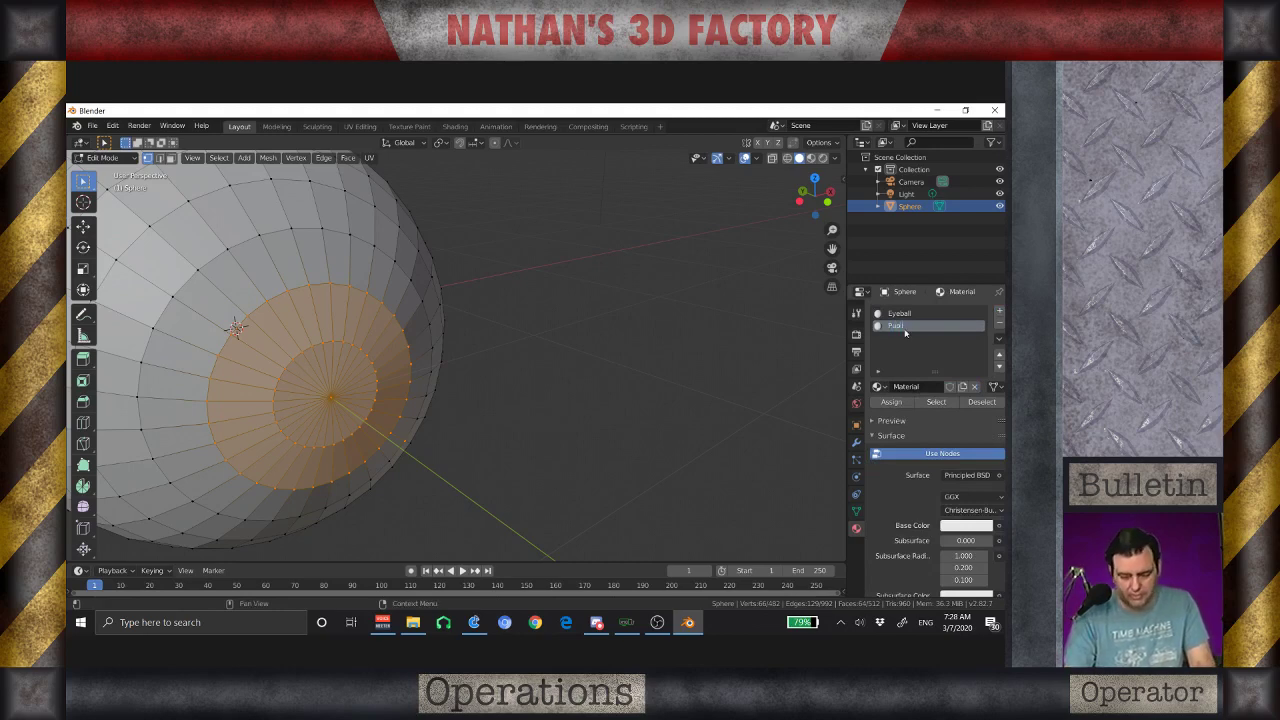
key(Return)
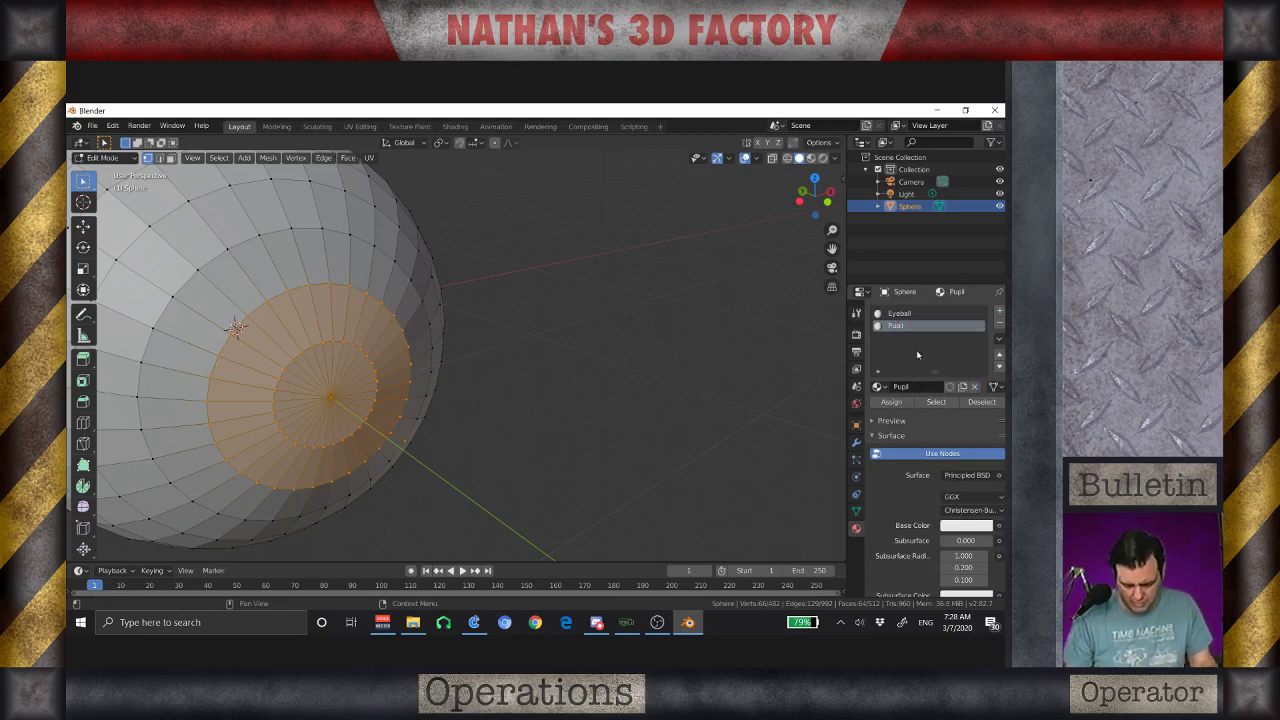
click(892, 402)
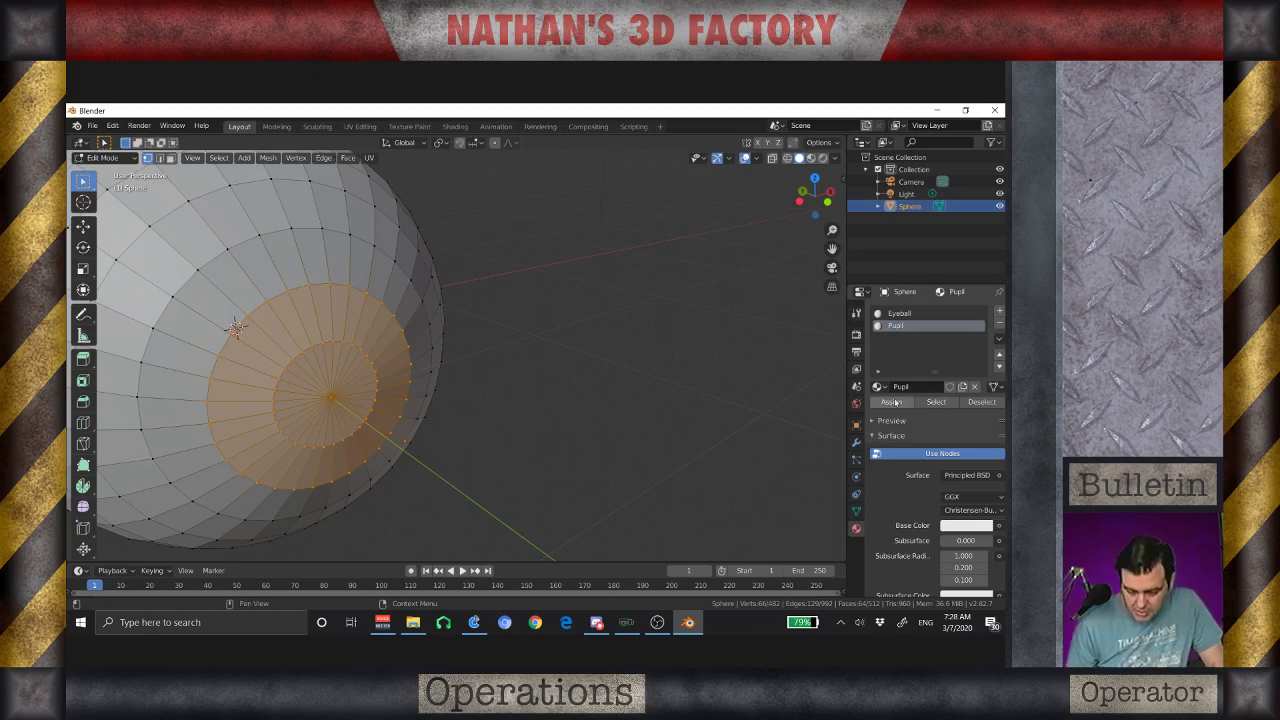
Step: Set the Pupil material's base color to black and give its viewport display color the same black
click(957, 530)
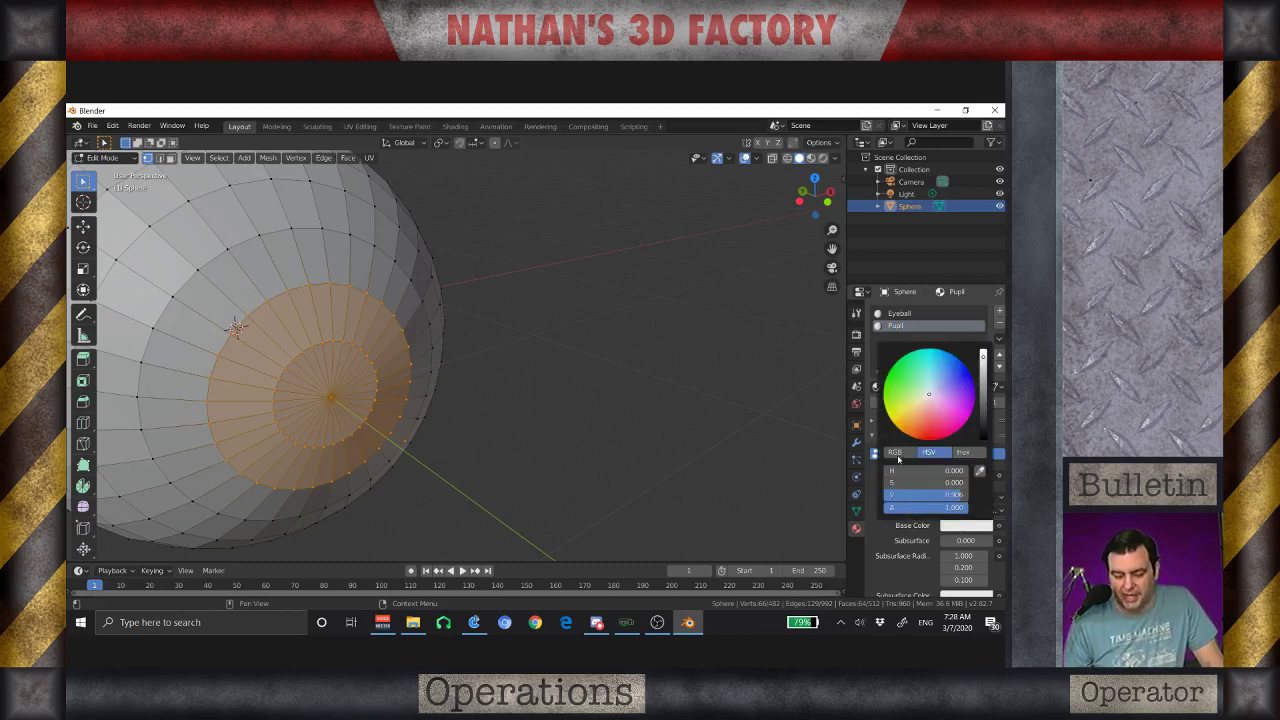
click(895, 452)
drag(950, 493, 900, 470)
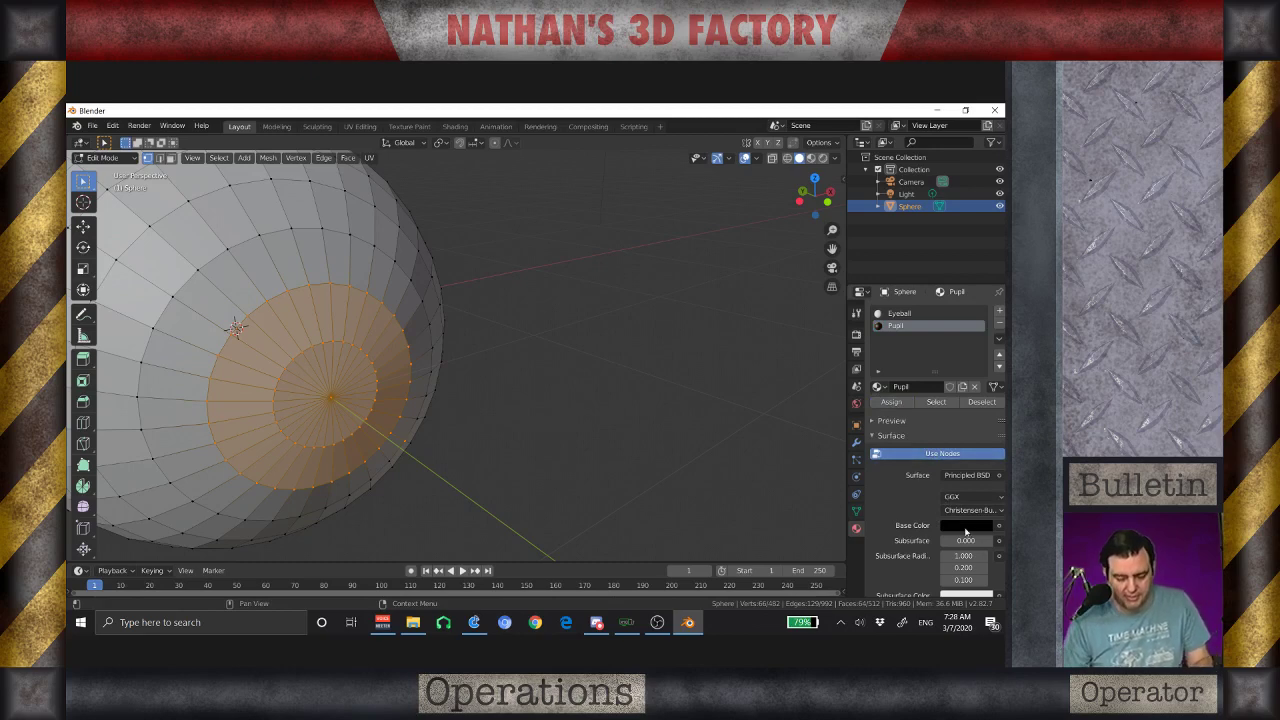
scroll(960, 525, down, 6)
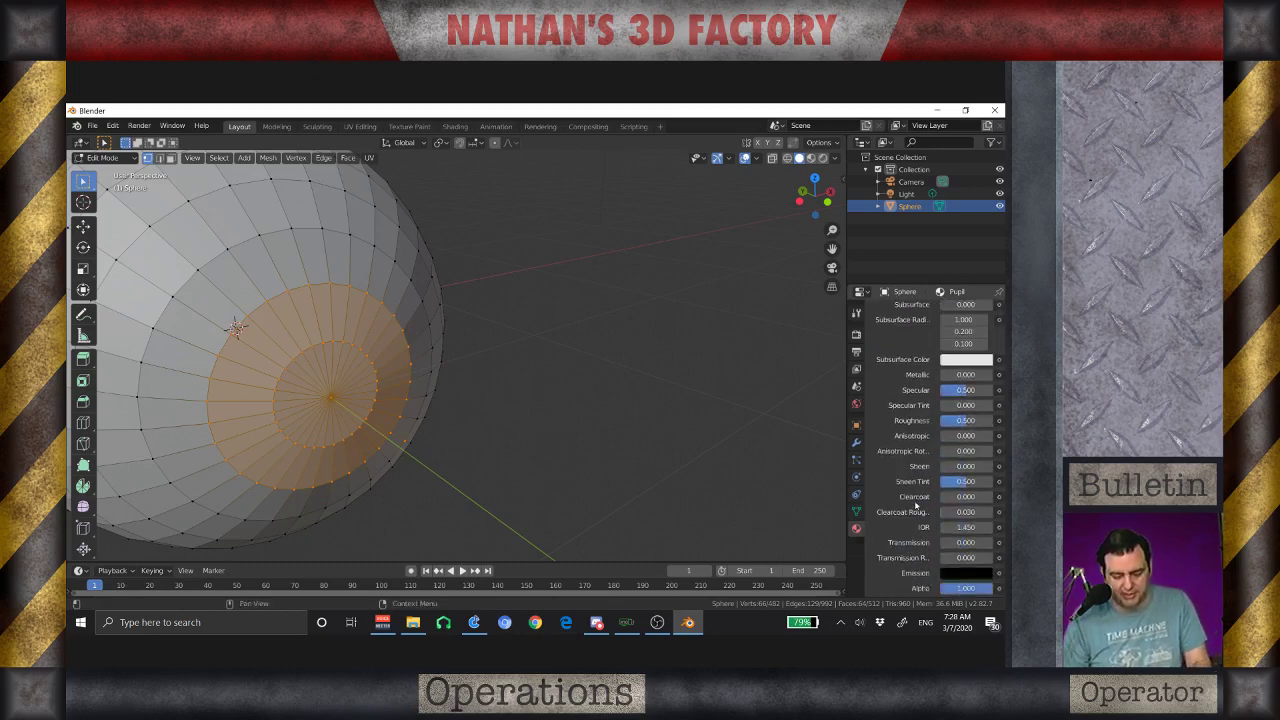
scroll(914, 508, down, 6)
click(875, 577)
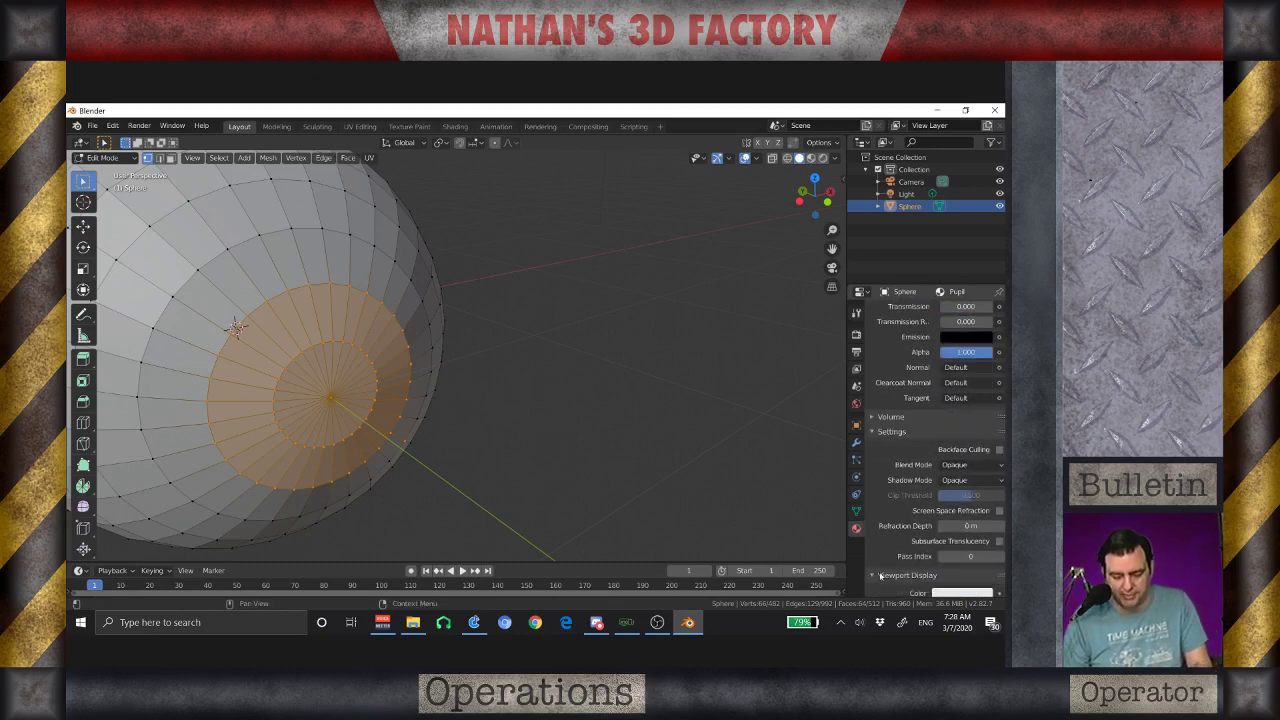
key(ctrl+v)
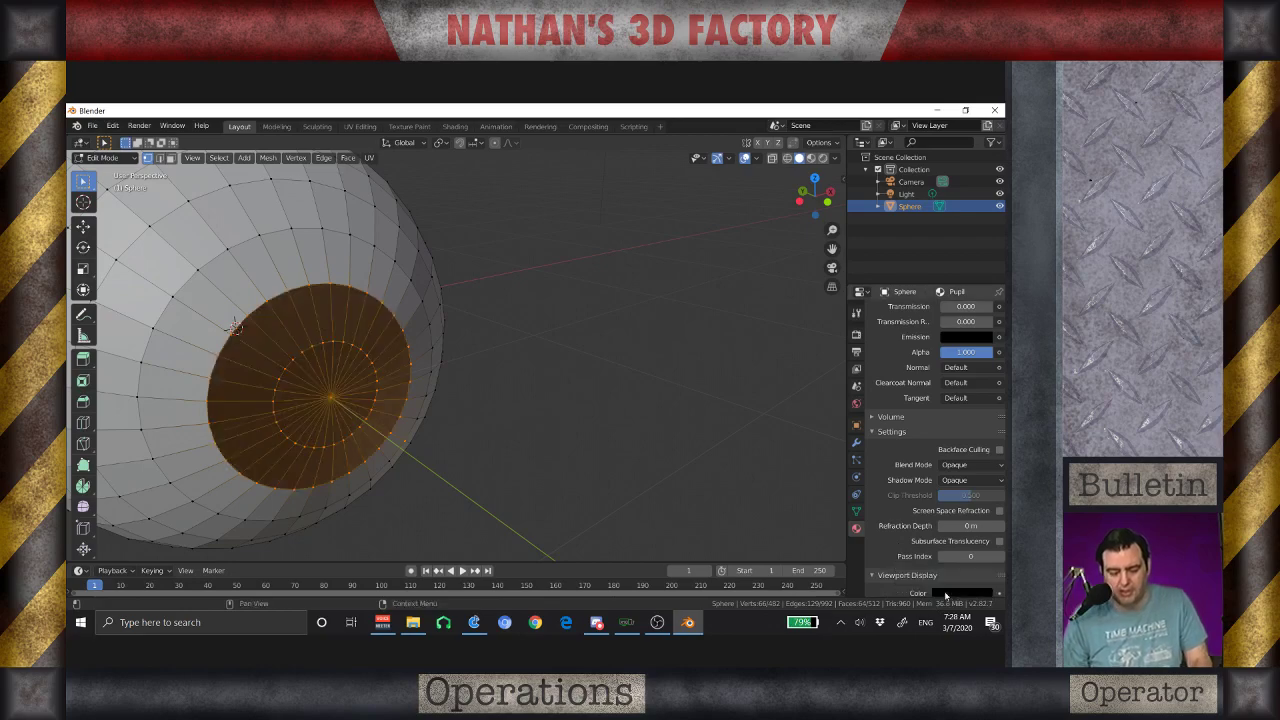
Step: Return to Object Mode and apply smooth shading to the eyeball sphere
key(Tab)
scroll(488, 315, down, 8)
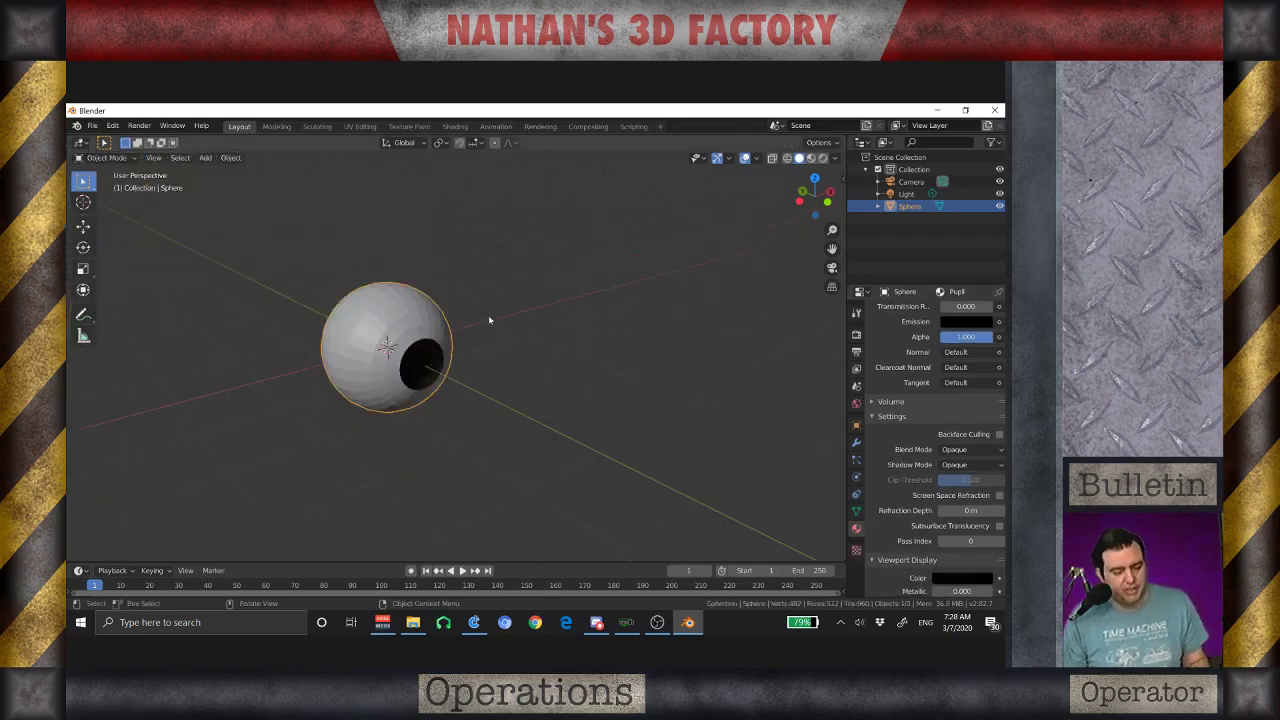
scroll(490, 372, up, 3)
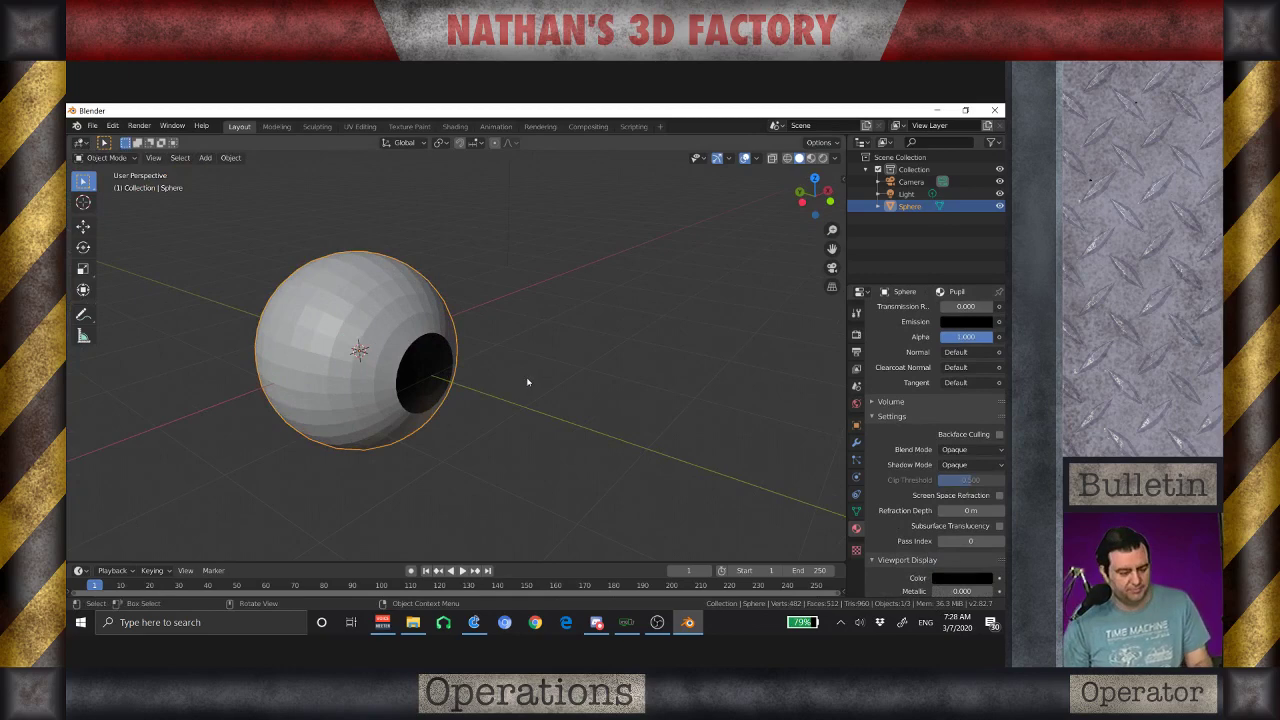
right_click(389, 342)
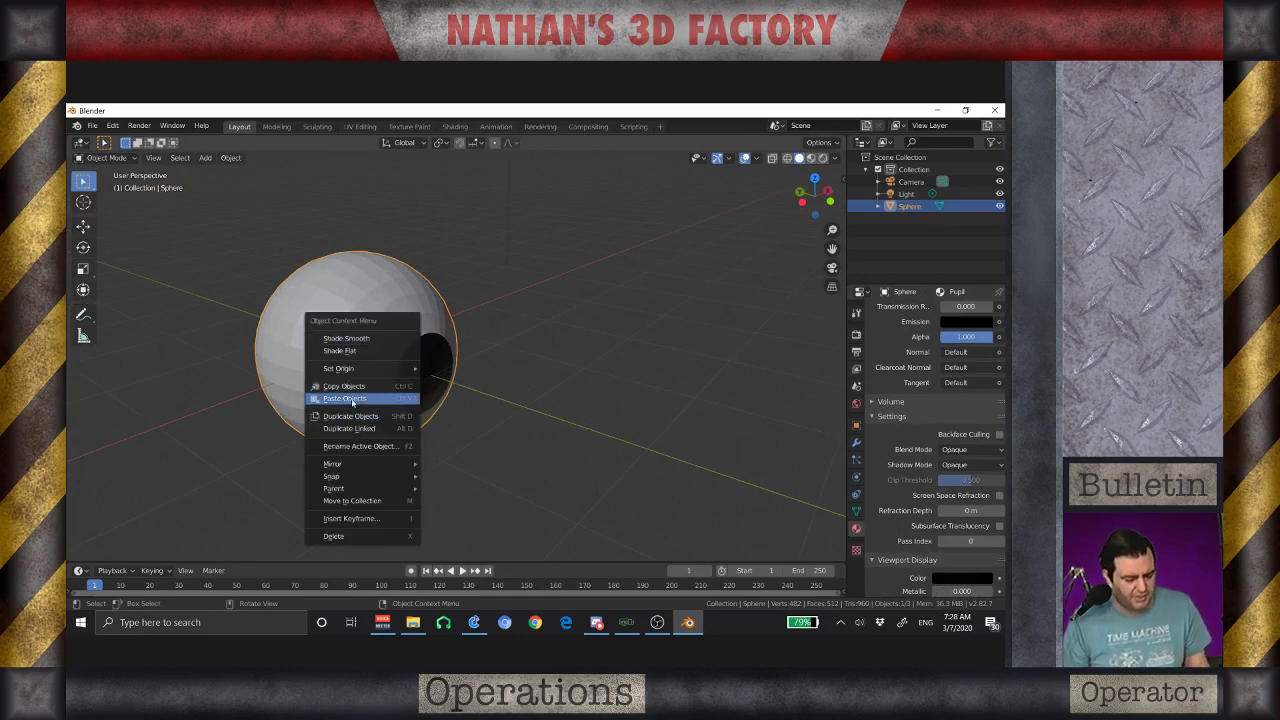
click(354, 339)
middle_drag(354, 339, 457, 423)
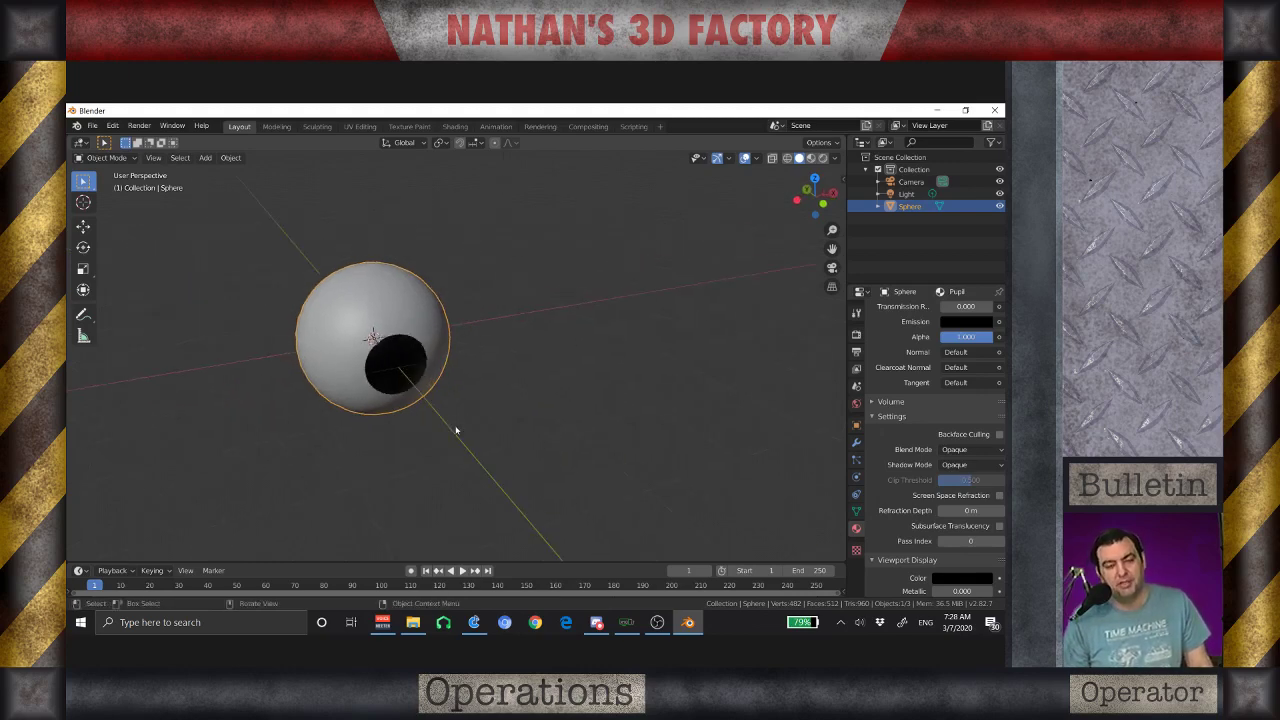
middle_drag(400, 440, 456, 443)
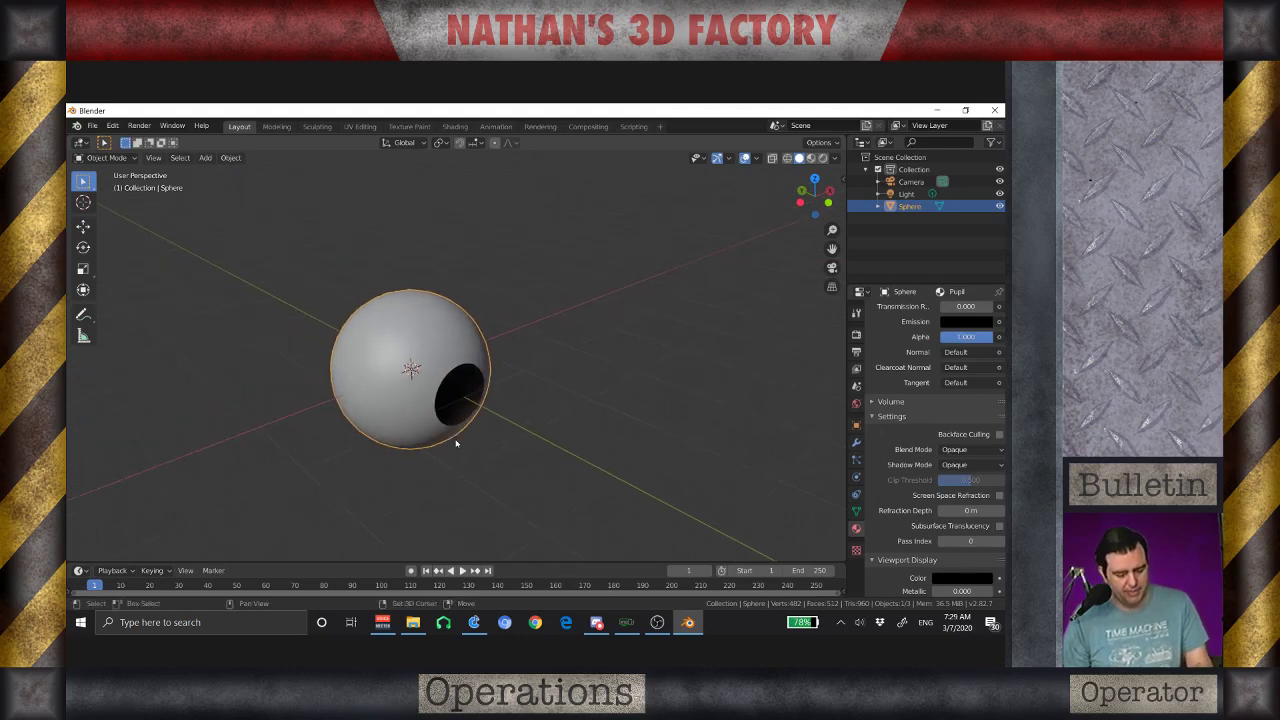
Step: Add a lattice object around the eyeball and scale it up uniformly until it fully encloses the sphere
key(shift+a)
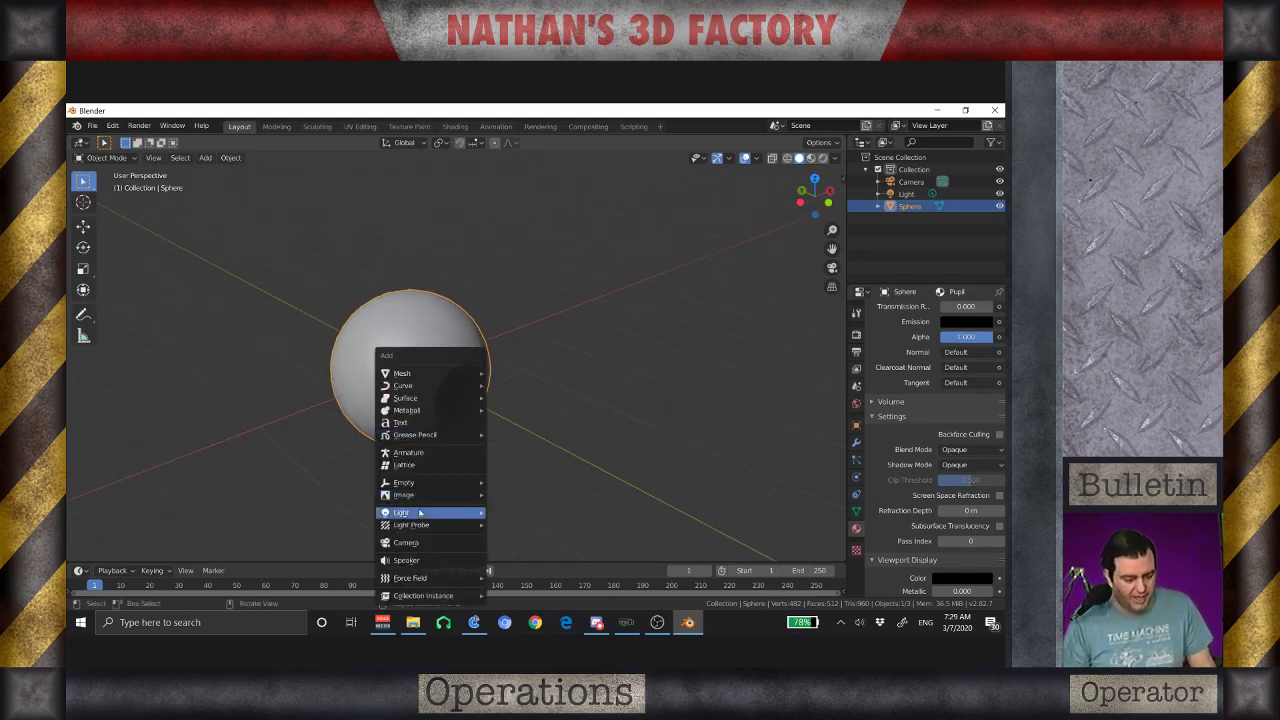
mouse_move(432, 484)
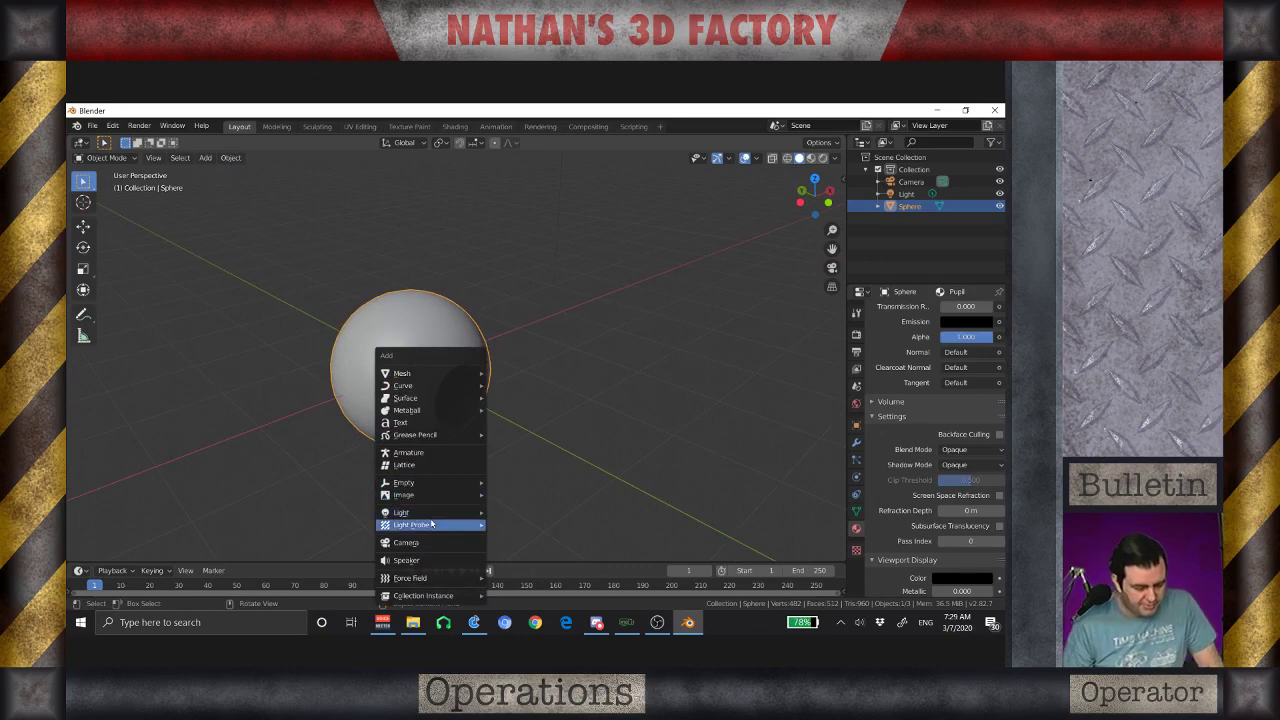
click(432, 468)
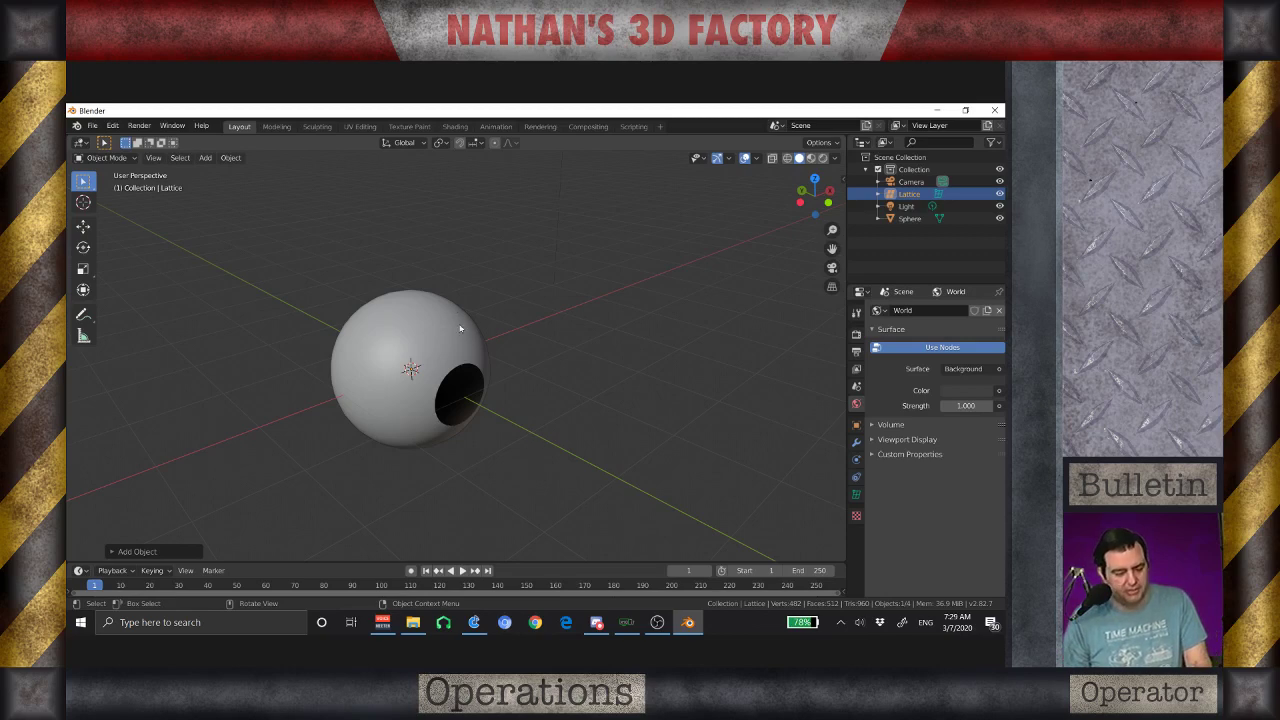
key(s)
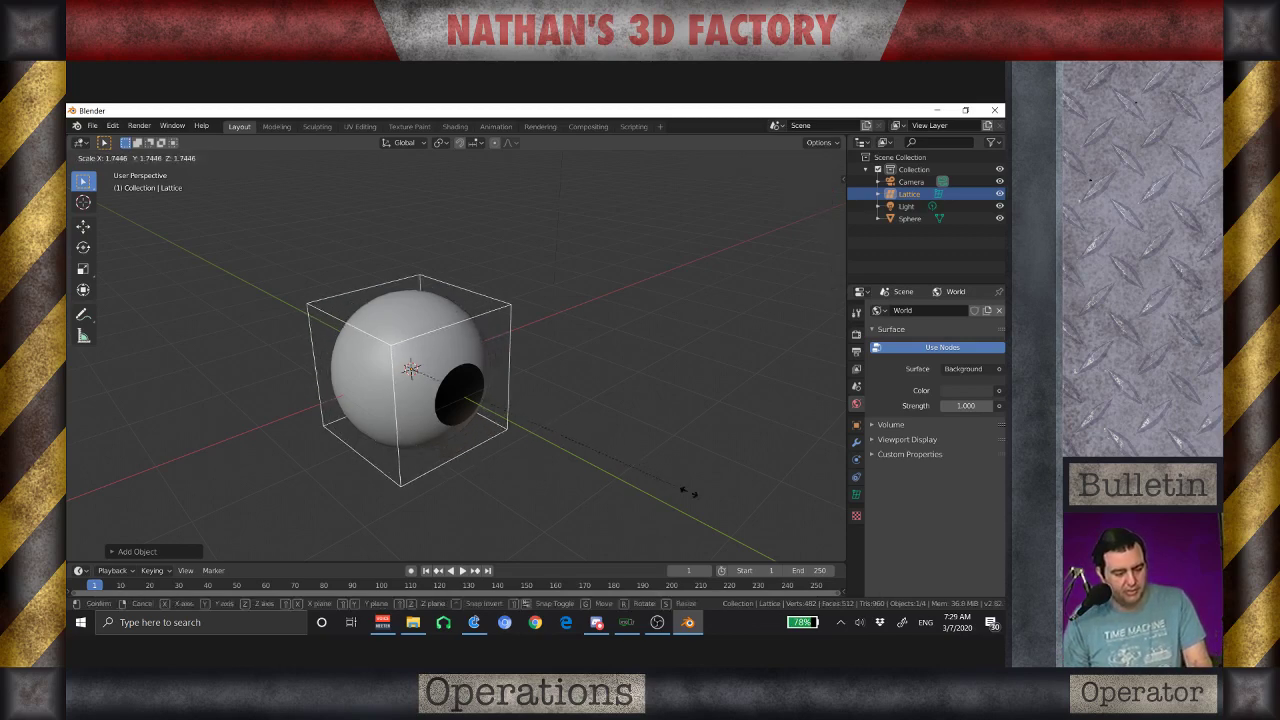
click(689, 494)
middle_drag(691, 497, 546, 402)
key(s)
click(586, 407)
key(KP_1)
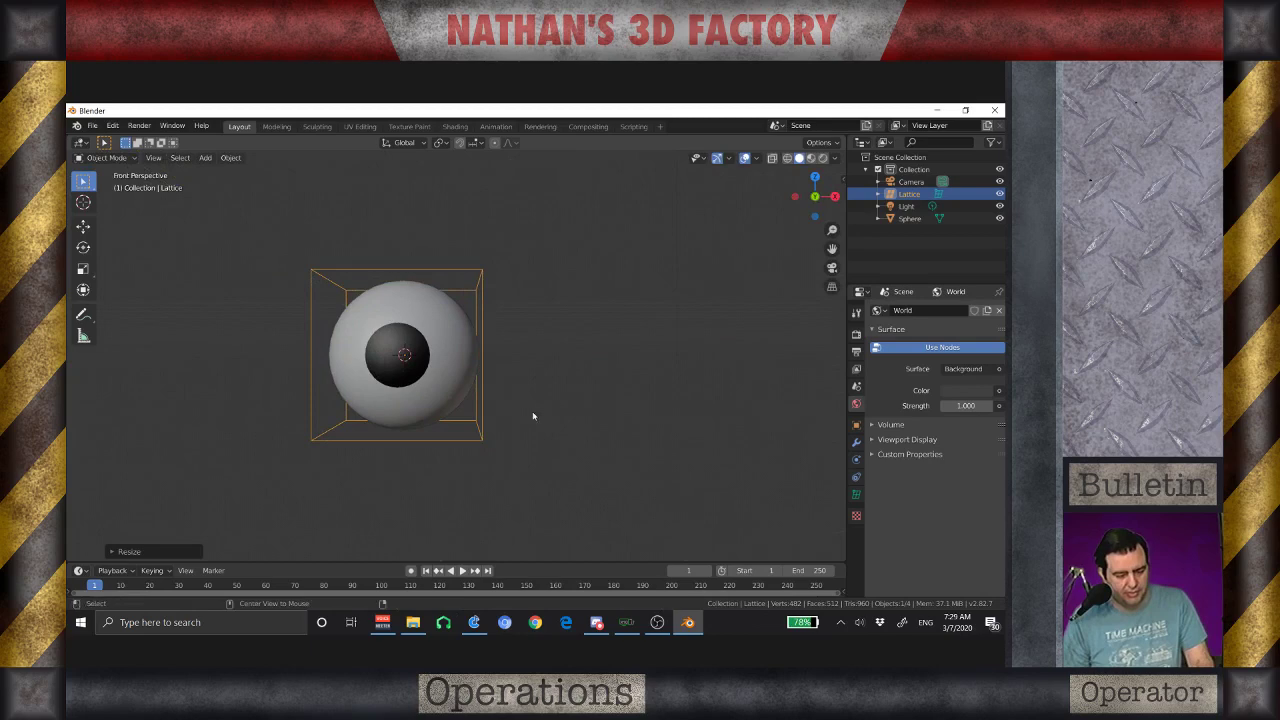
Step: Apply the eyeball sphere's rotation and activate the combined Transform tool
click(448, 365)
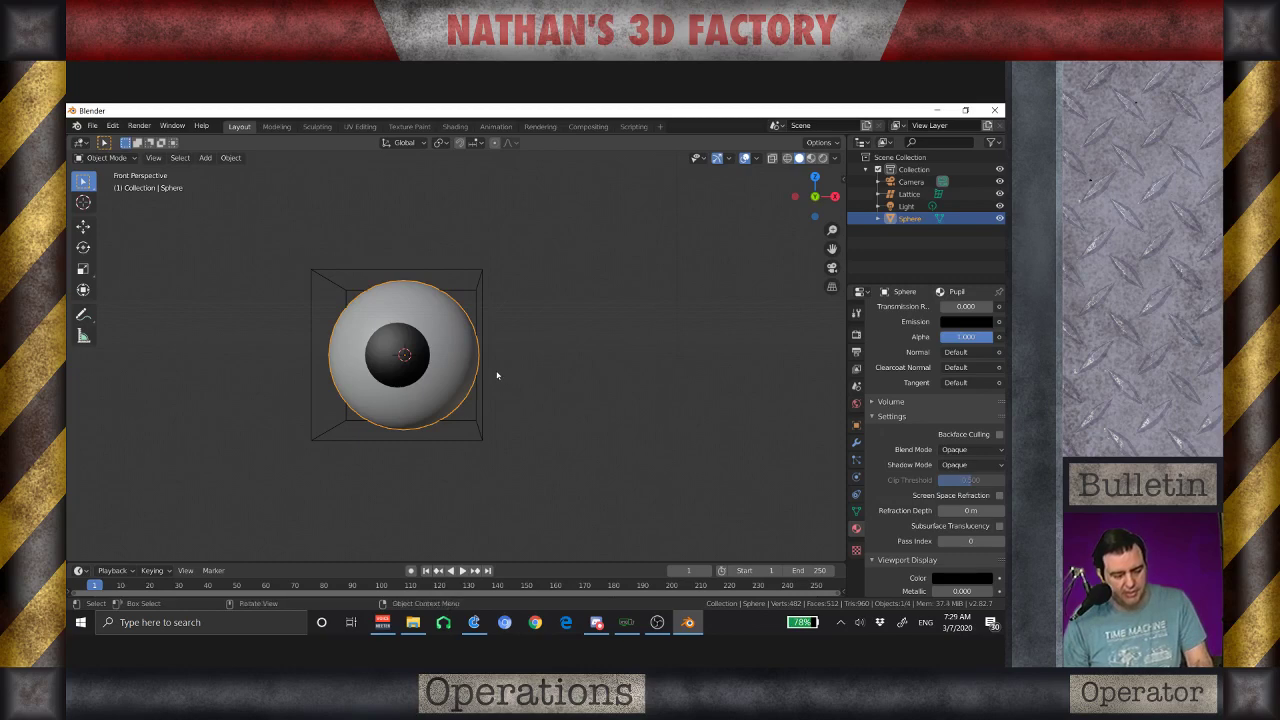
key(ctrl+a)
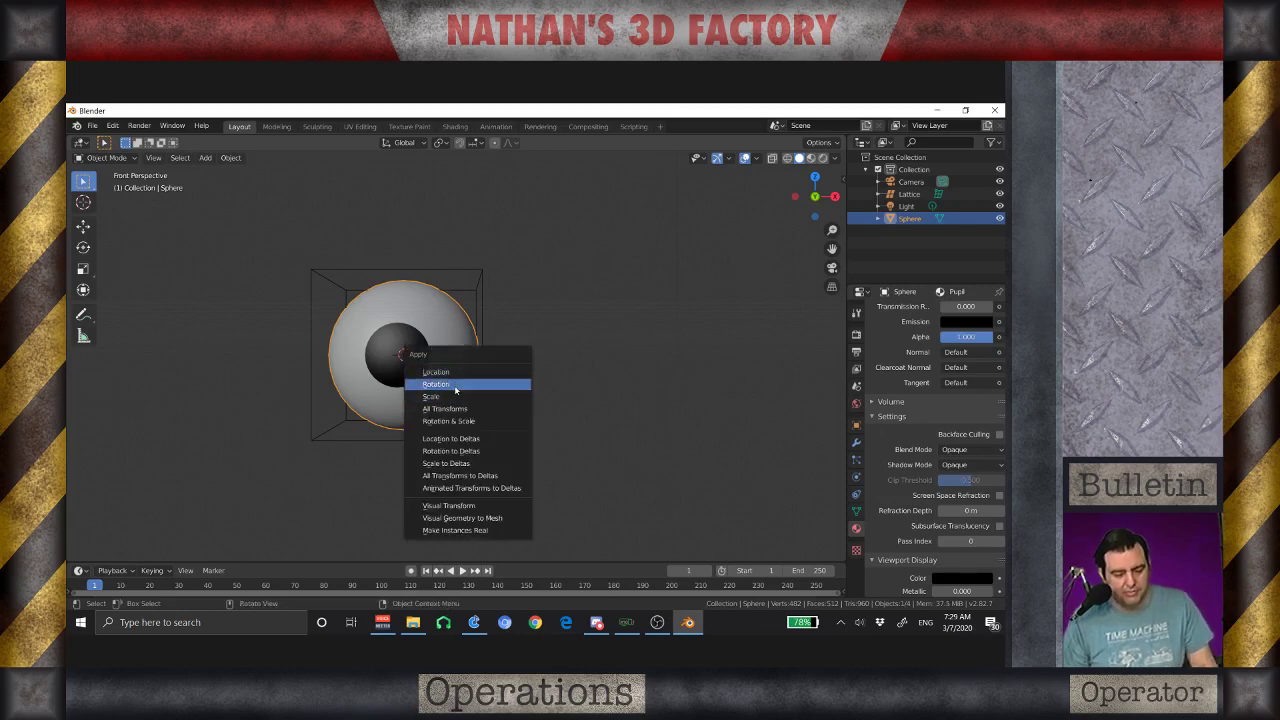
click(458, 385)
middle_drag(517, 417, 417, 448)
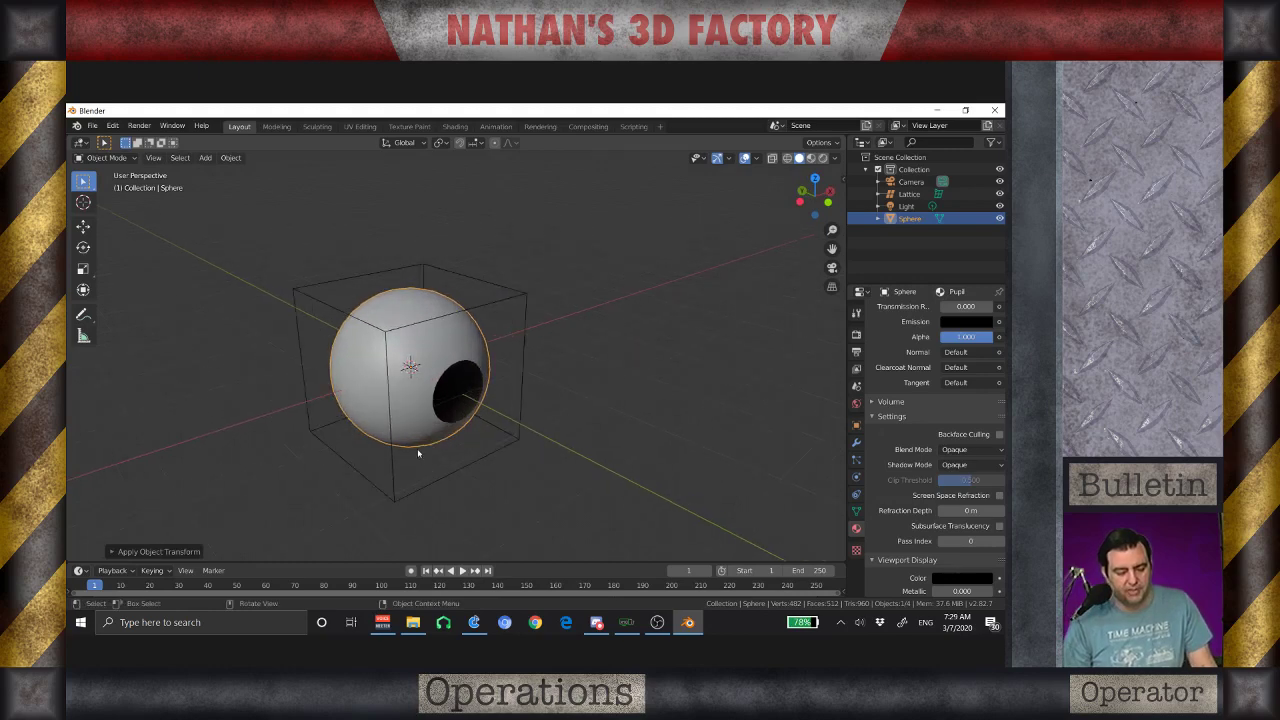
click(83, 289)
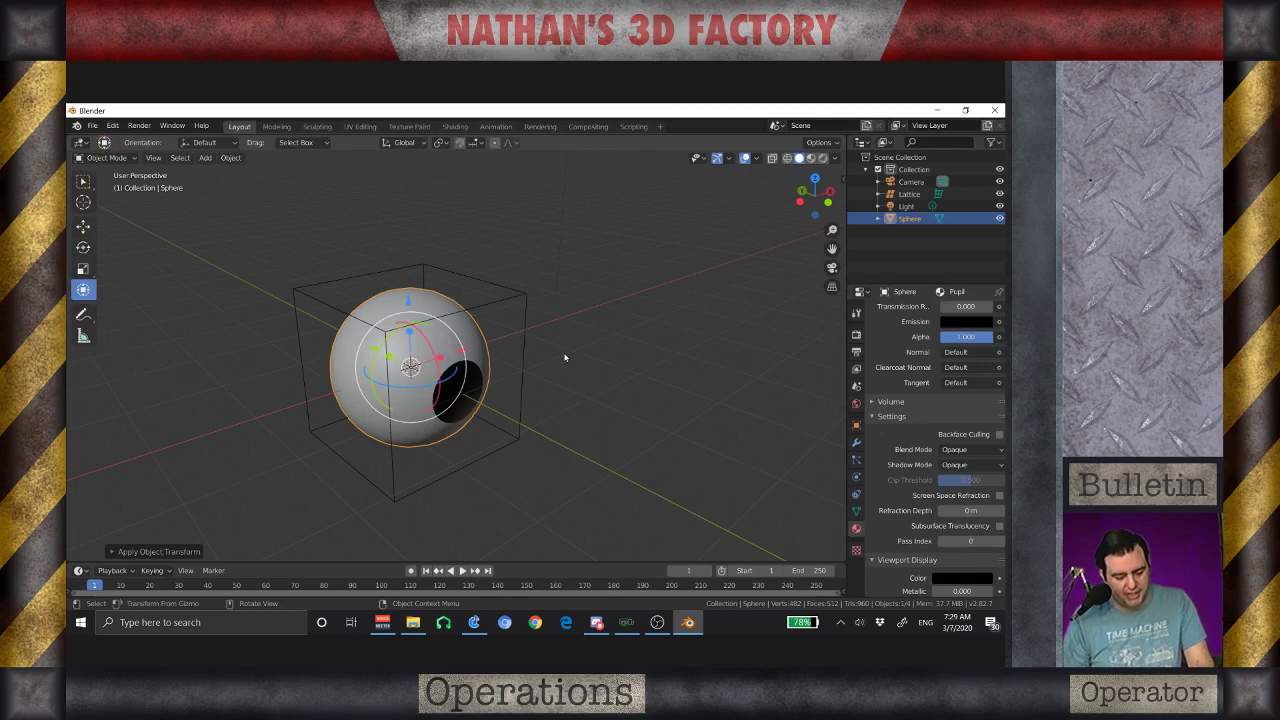
Step: Try rotating the eyeball freely and about the global X axis inside the lattice
key(r)
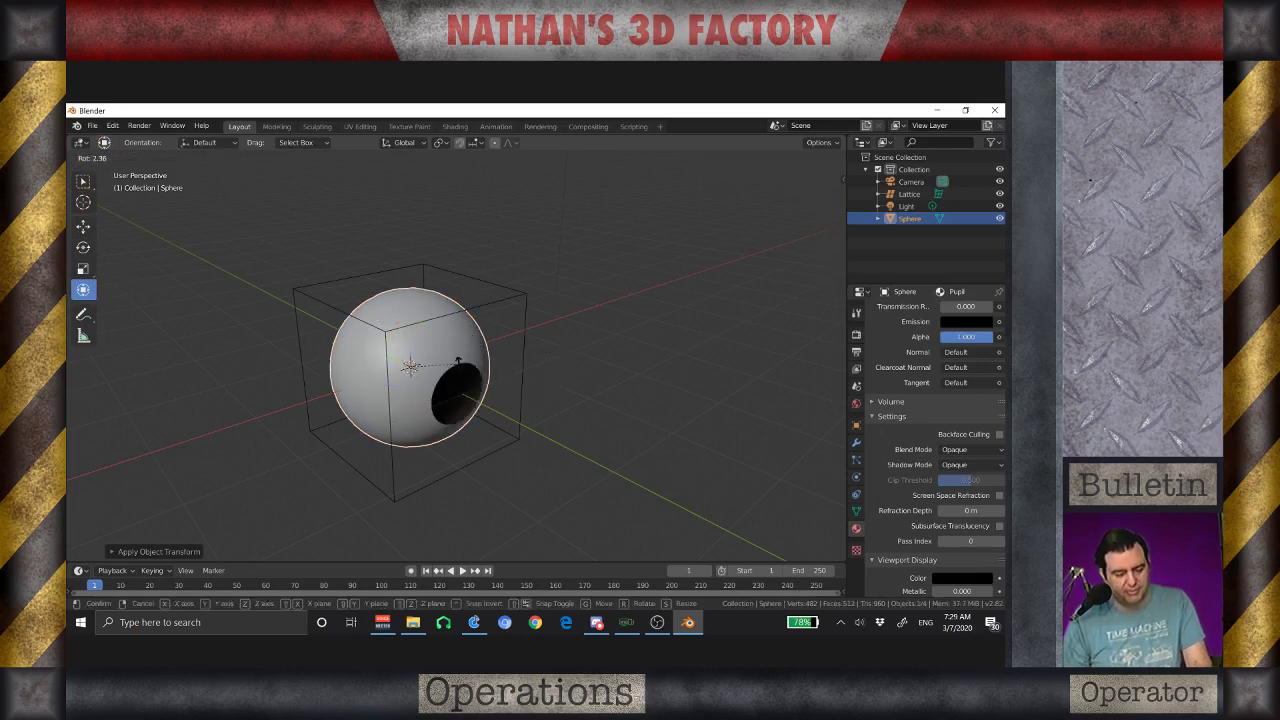
click(490, 384)
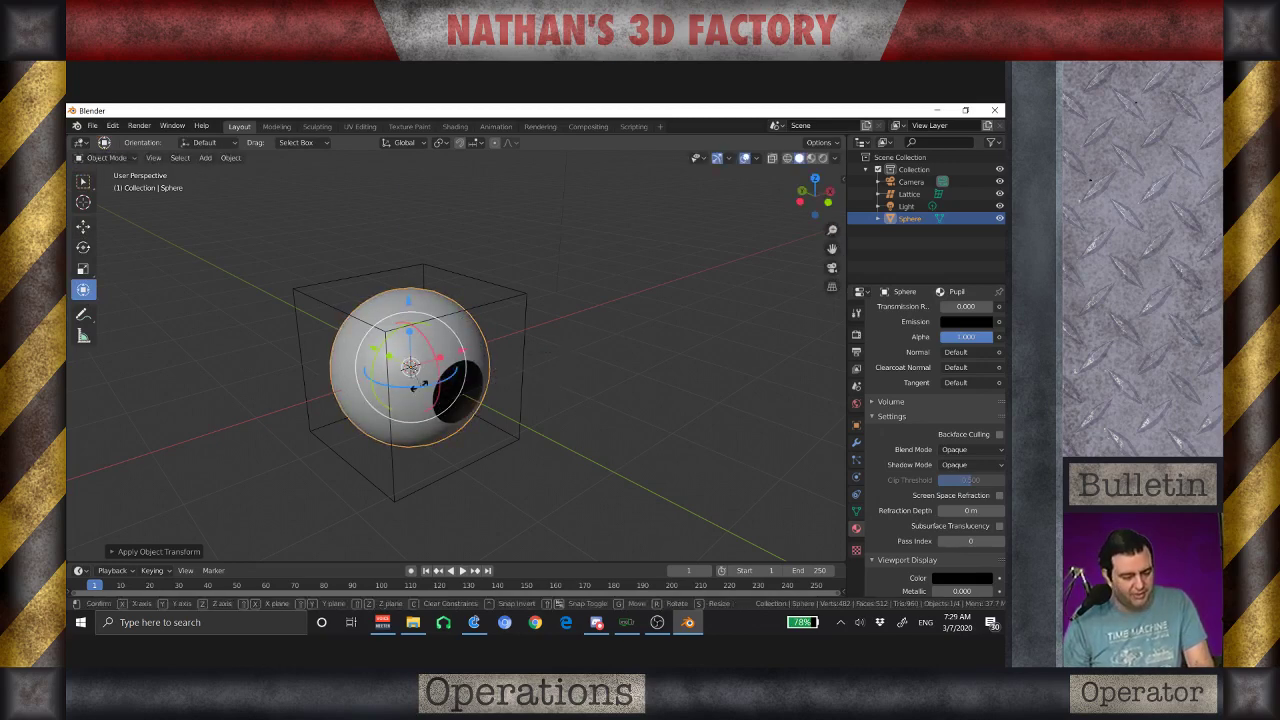
key(r)
right_click(420, 387)
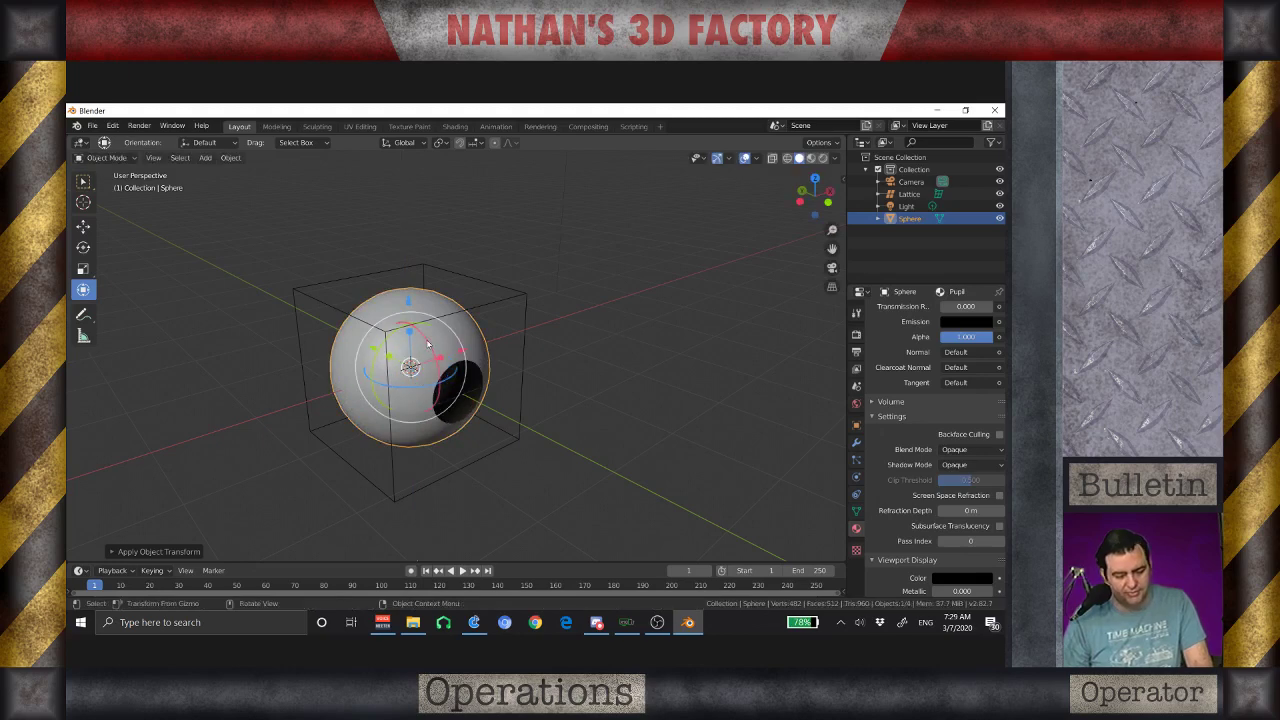
key(r)
key(x)
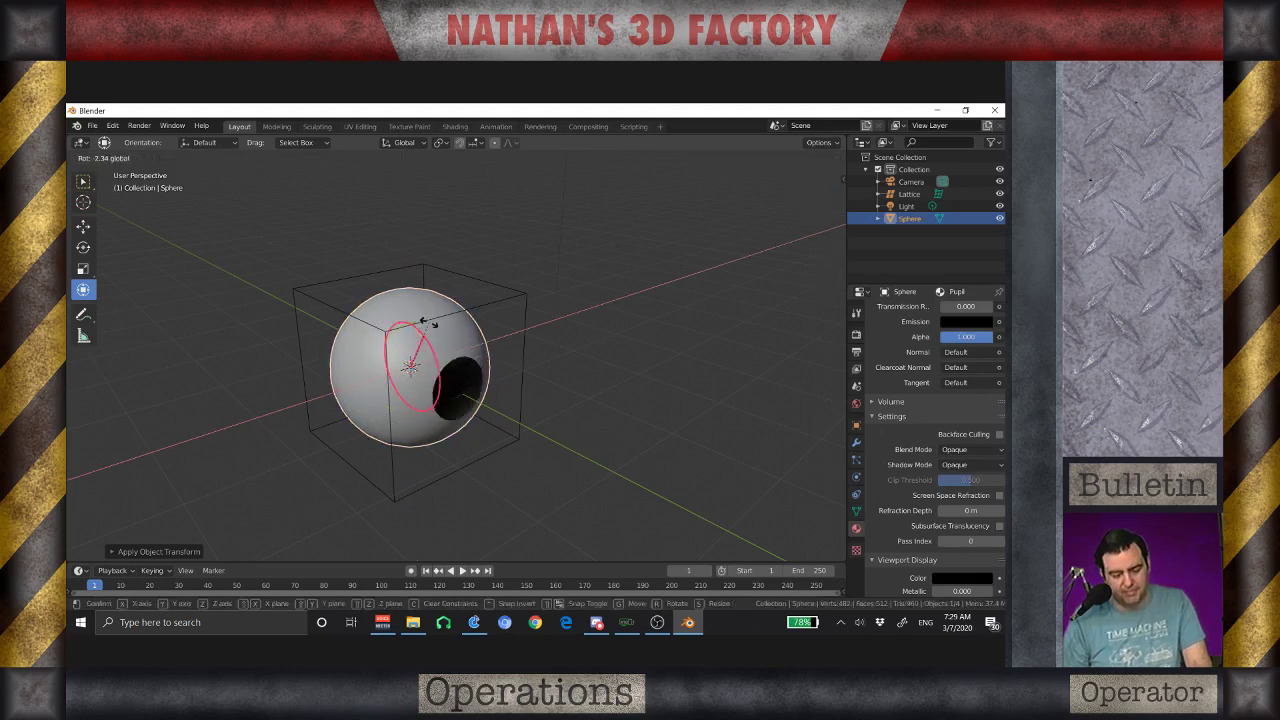
click(523, 400)
scroll(523, 400, down, 2)
middle_drag(523, 400, 450, 393)
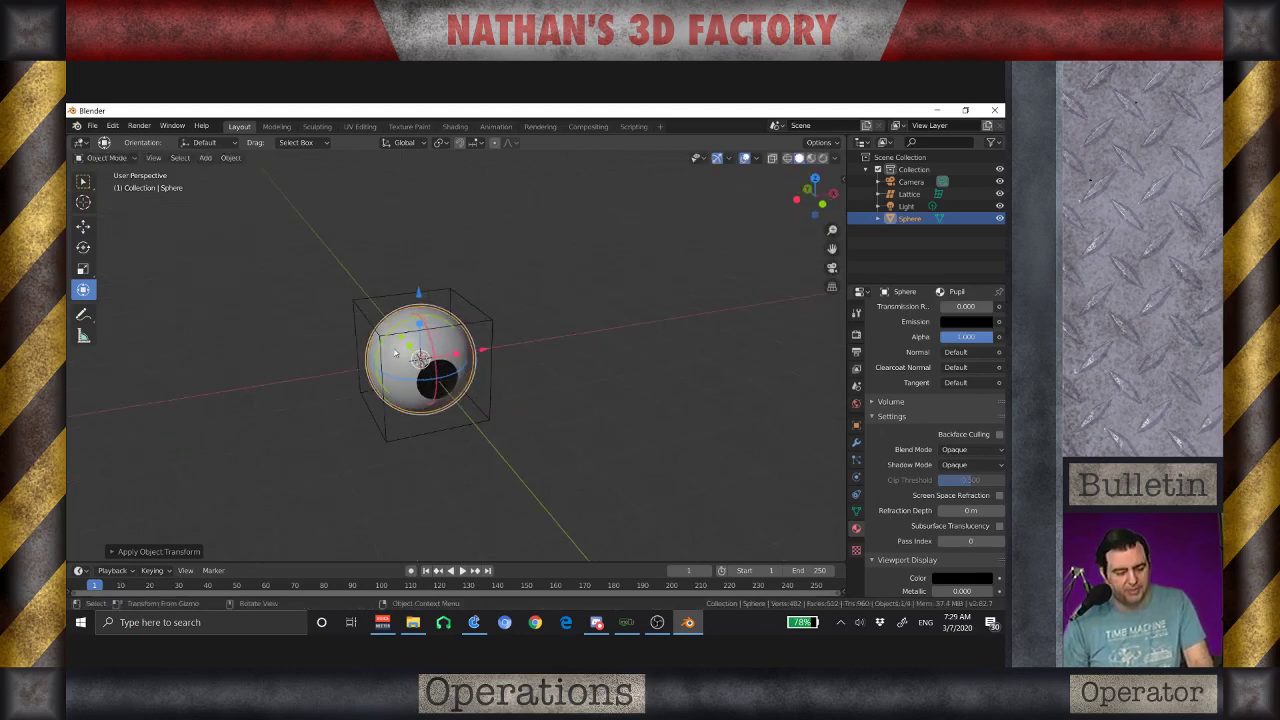
scroll(337, 292, up, 2)
shift+click(334, 277)
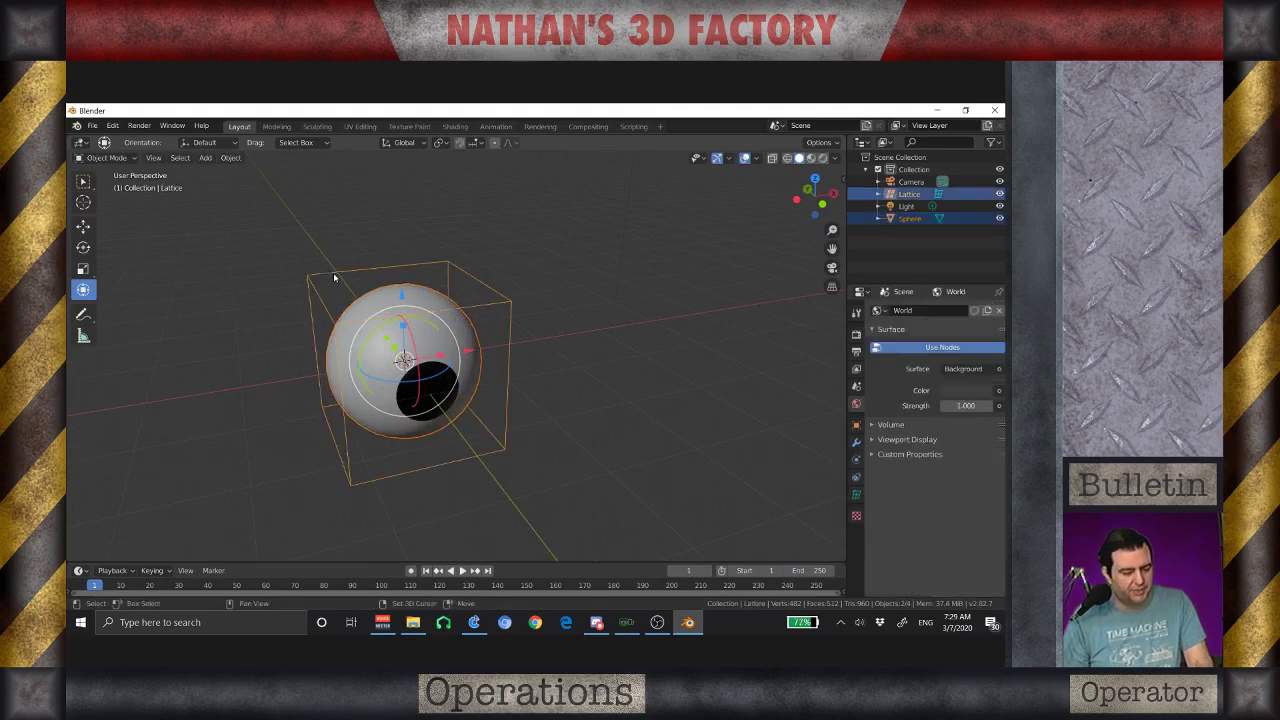
key(alt+a)
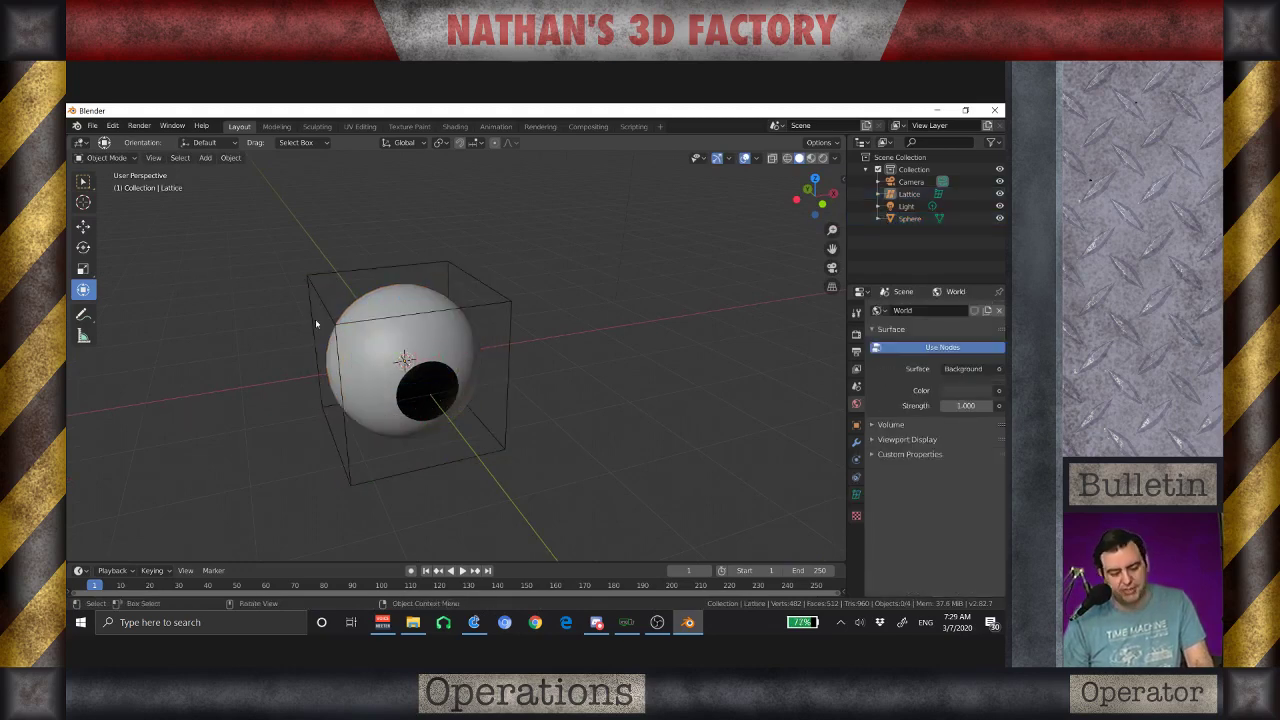
click(322, 302)
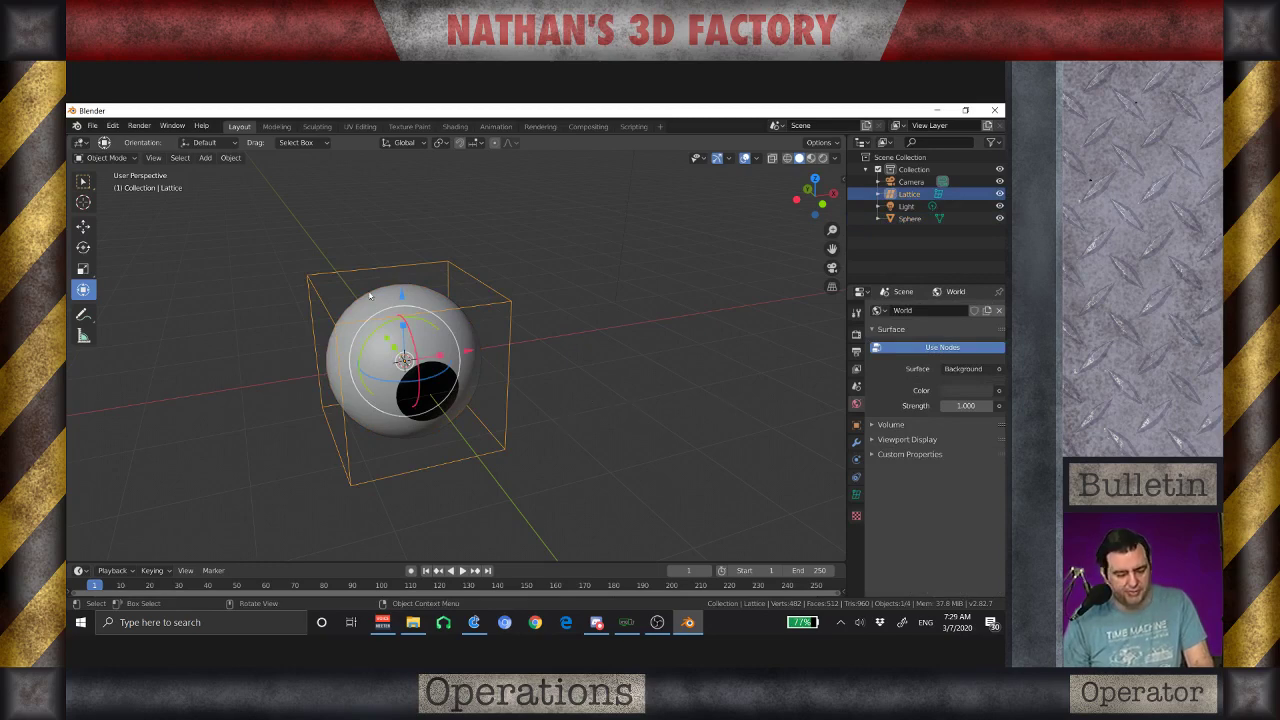
click(255, 268)
middle_drag(300, 320, 348, 363)
Step: Add a Lattice modifier to the eyeball sphere and set Lattice as its deforming object
click(348, 363)
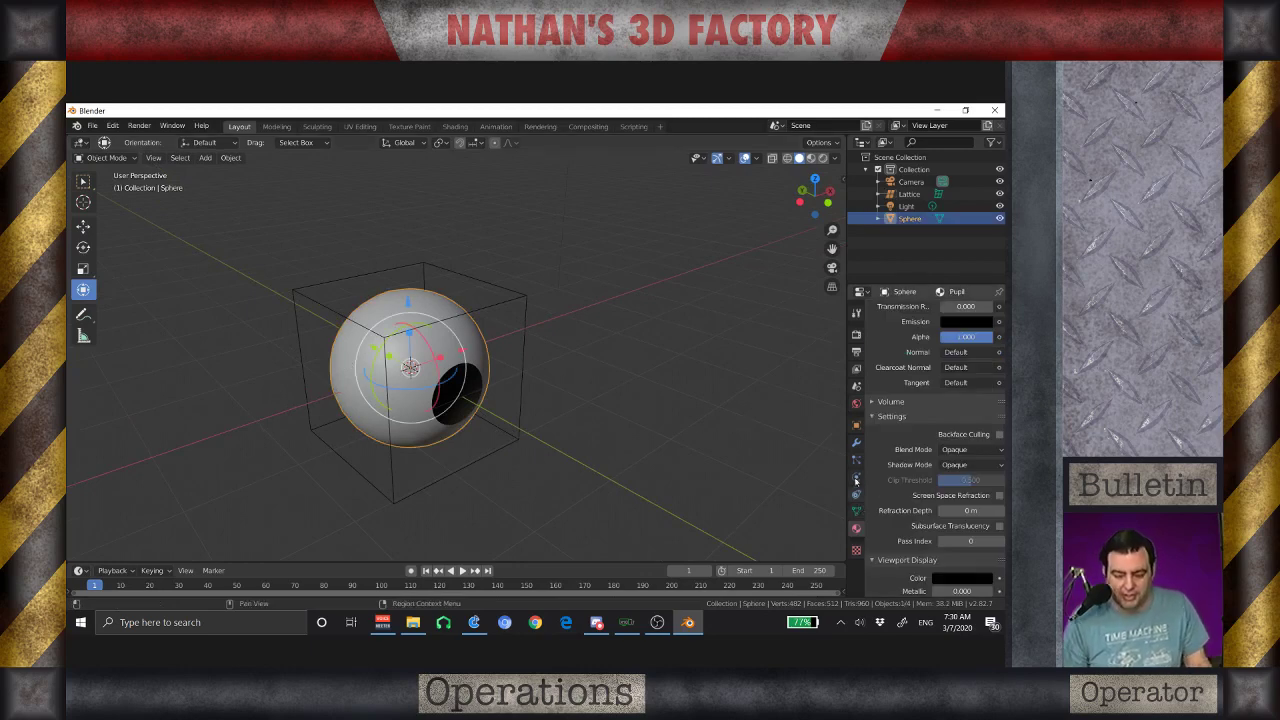
click(856, 443)
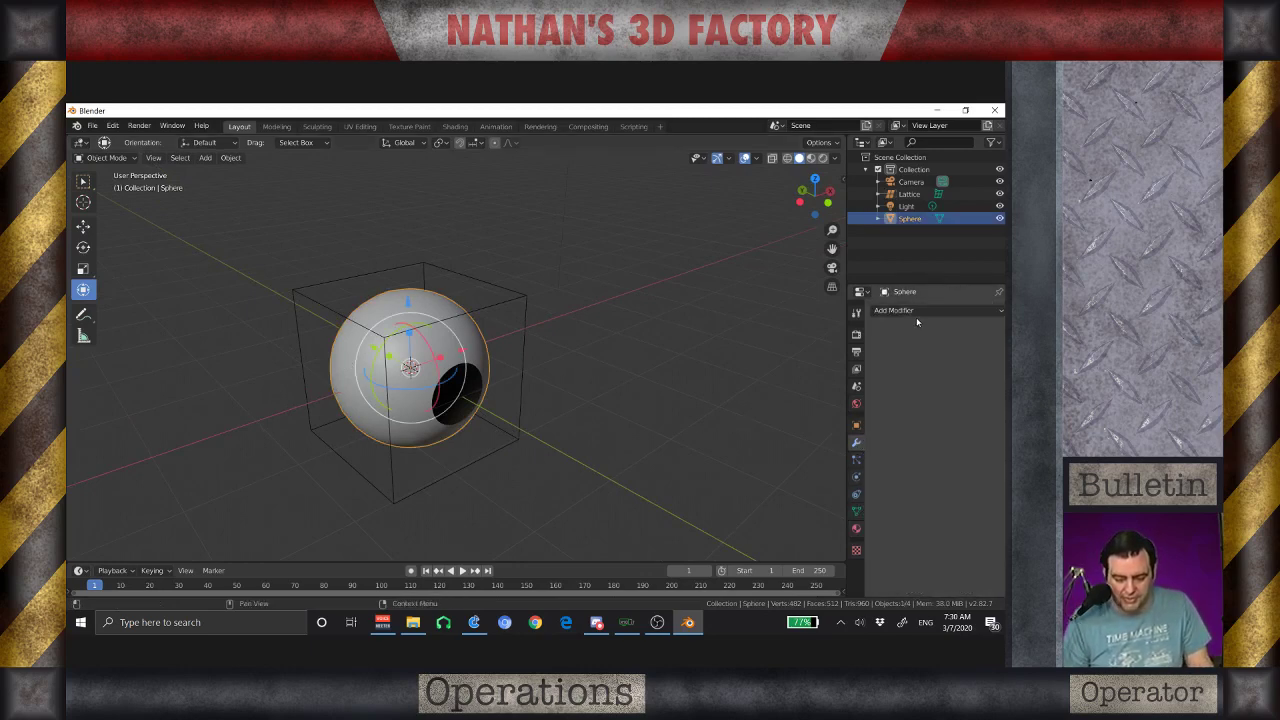
click(914, 312)
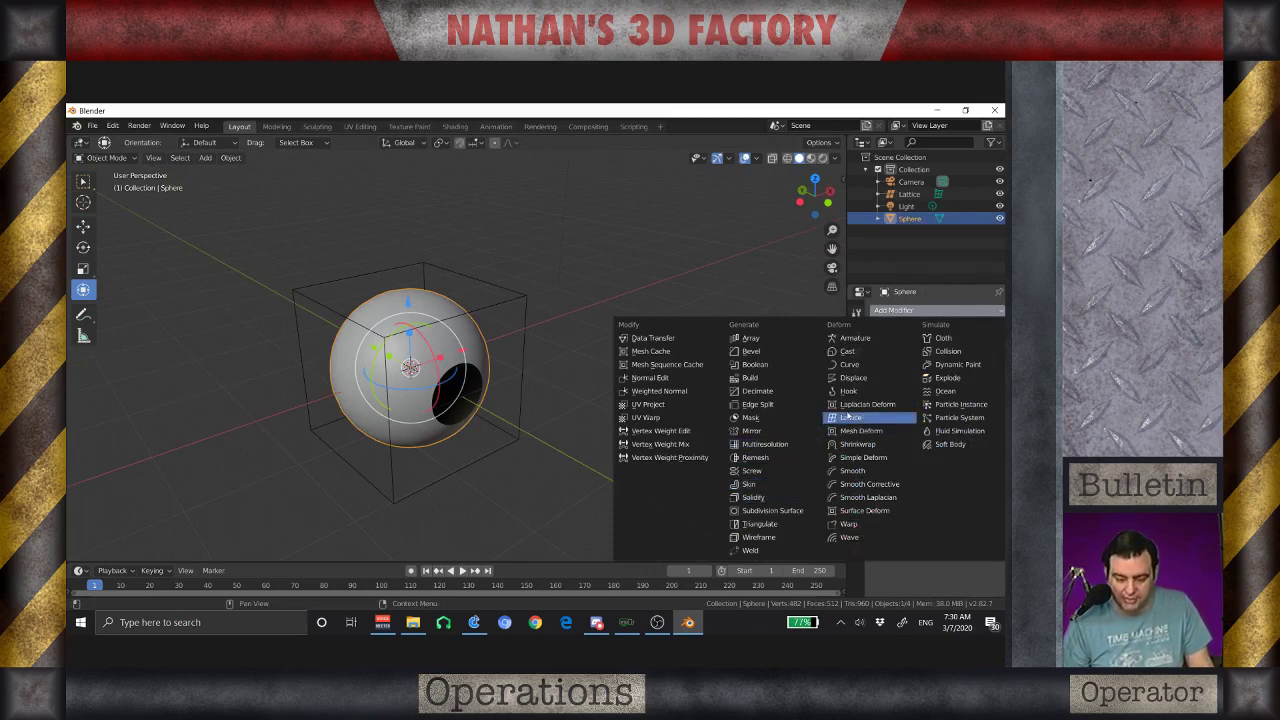
click(848, 418)
click(961, 379)
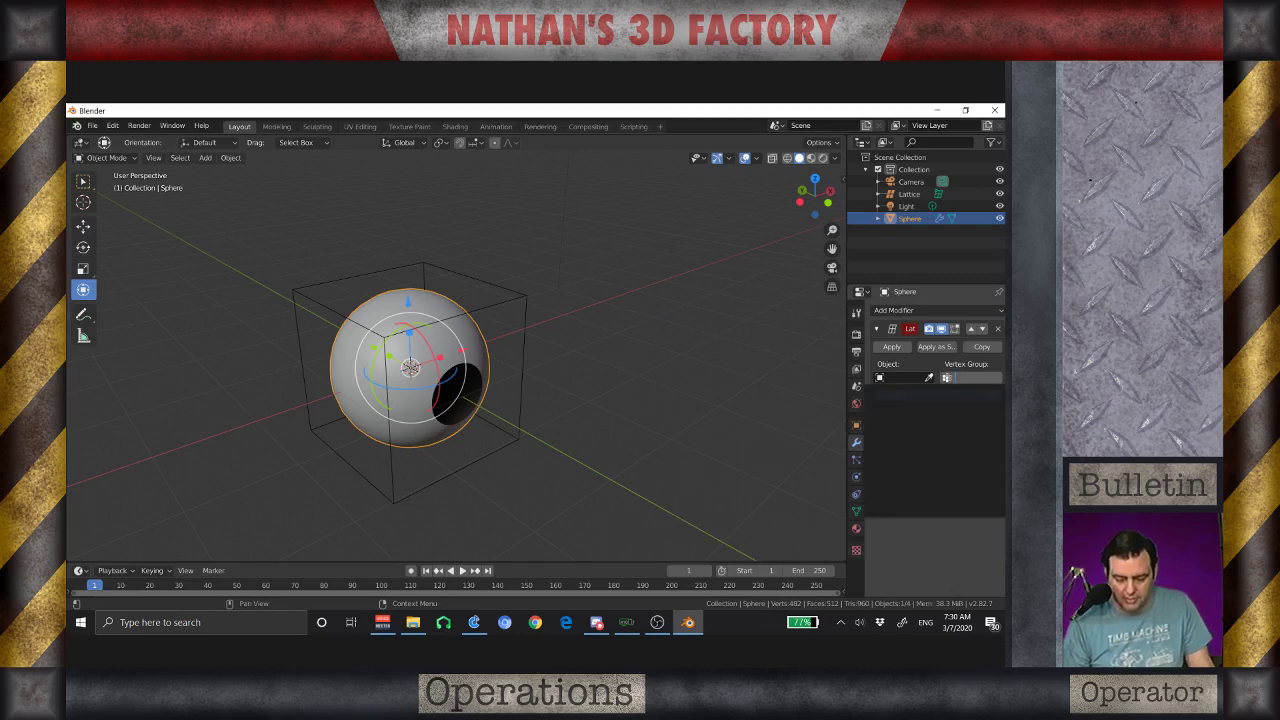
click(926, 549)
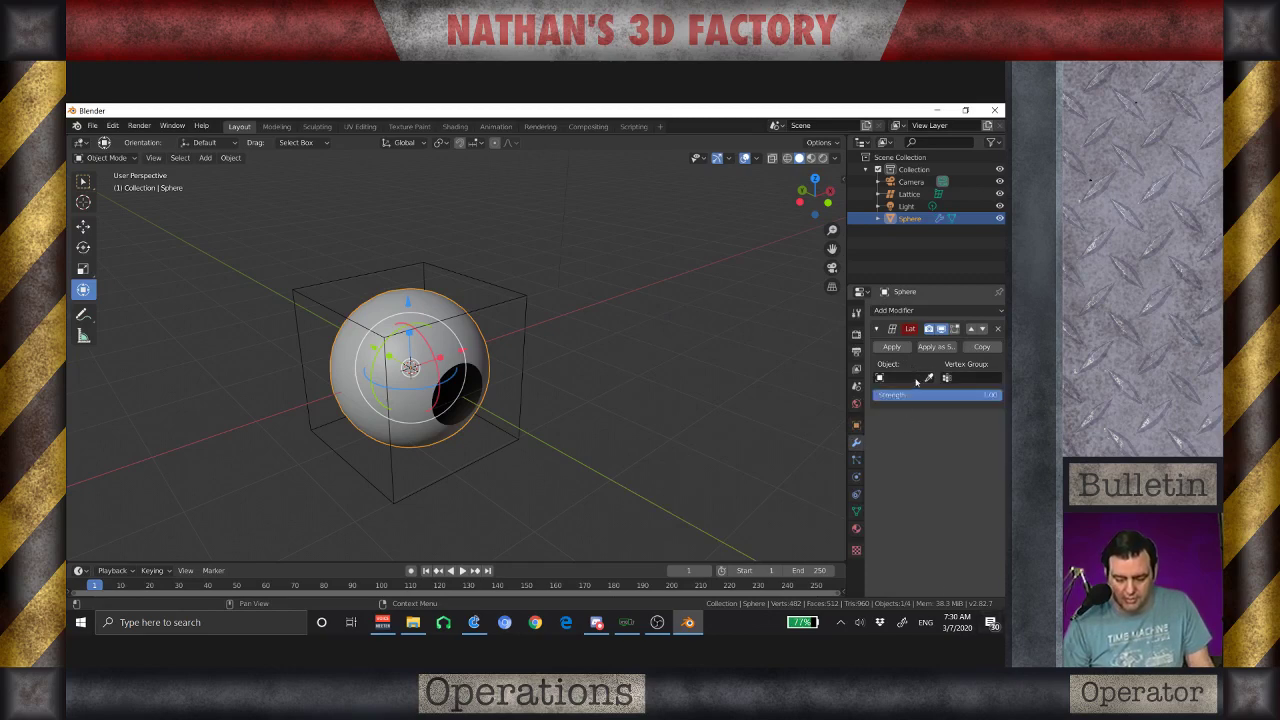
click(912, 379)
click(897, 395)
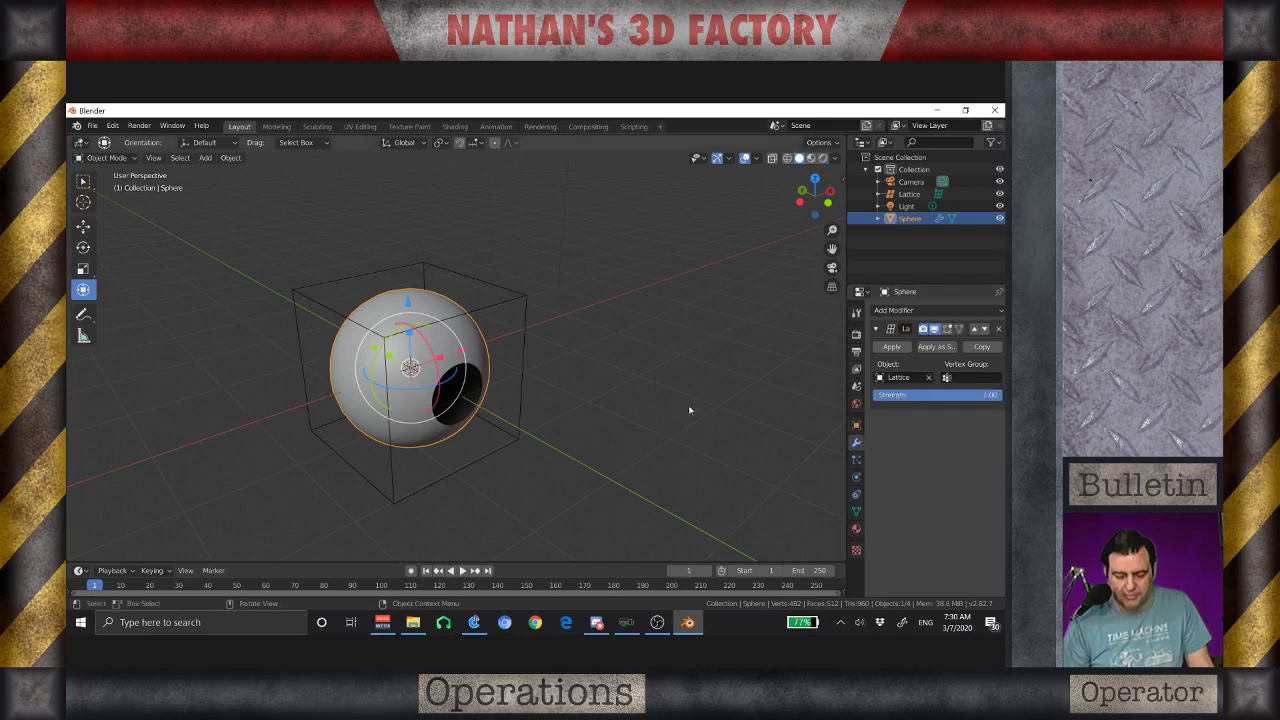
Step: Try scaling the lattice along the global Z axis in Object Mode
click(516, 303)
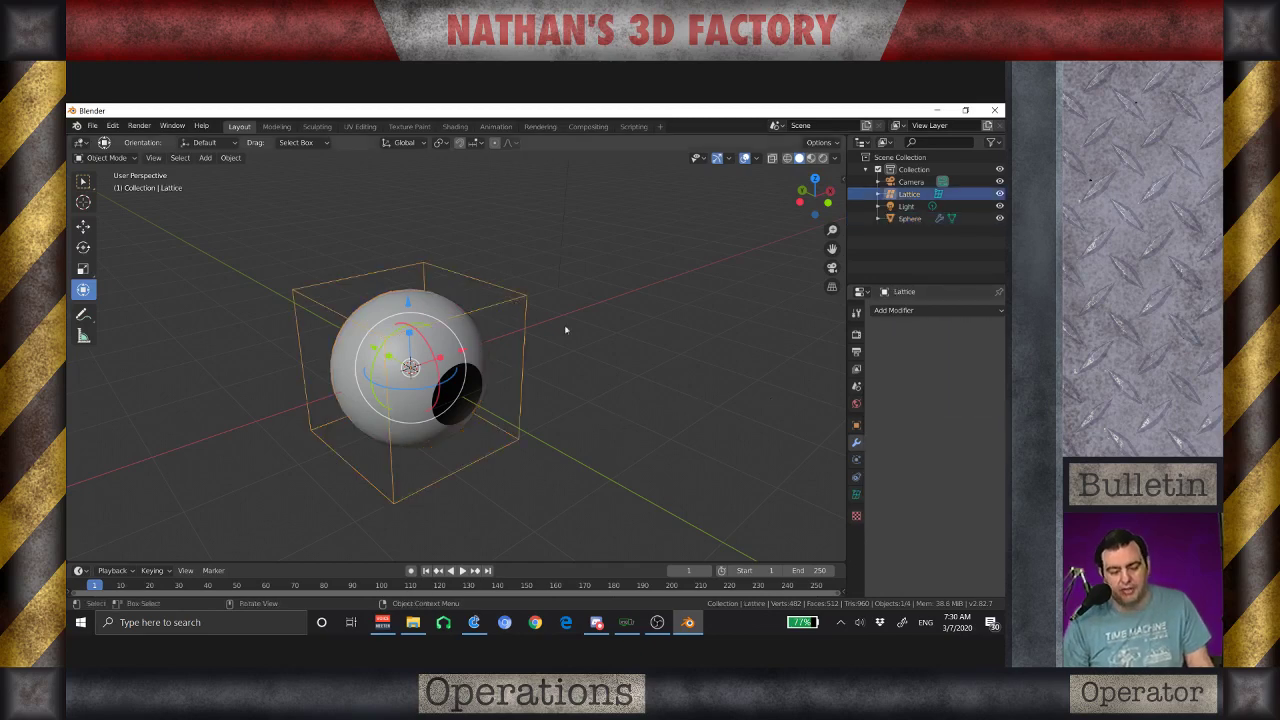
key(s)
key(z)
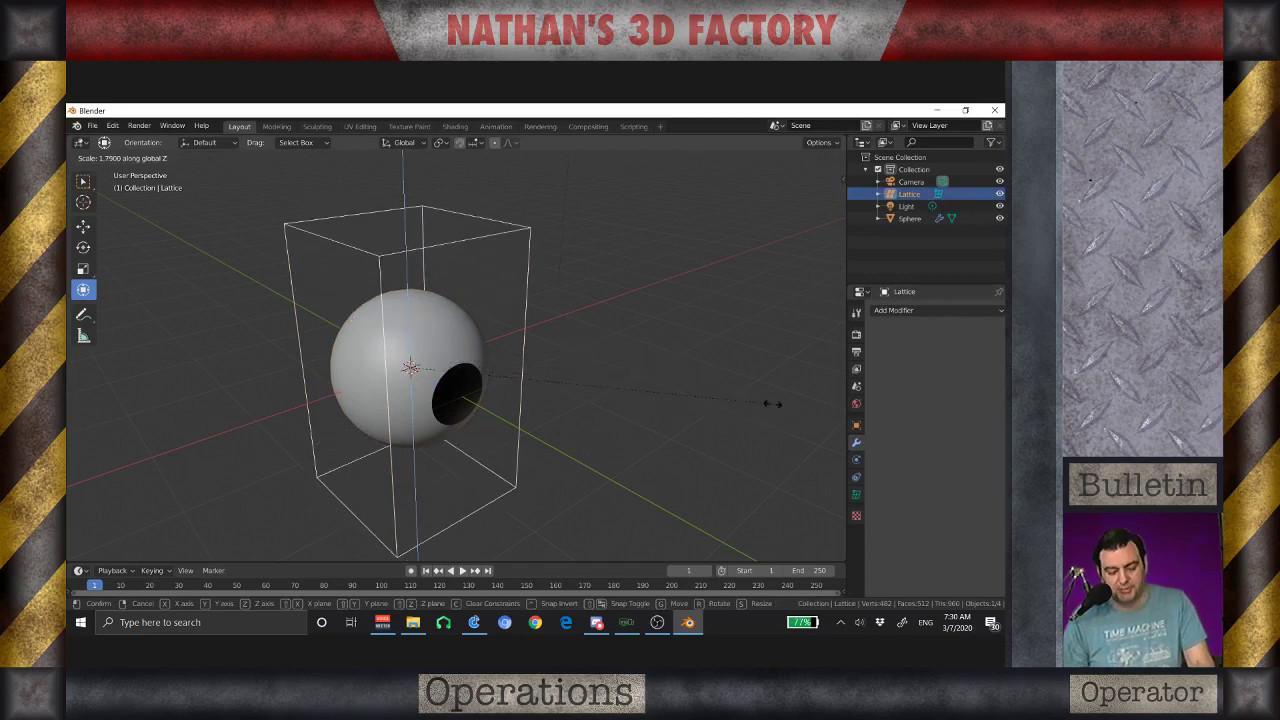
click(669, 370)
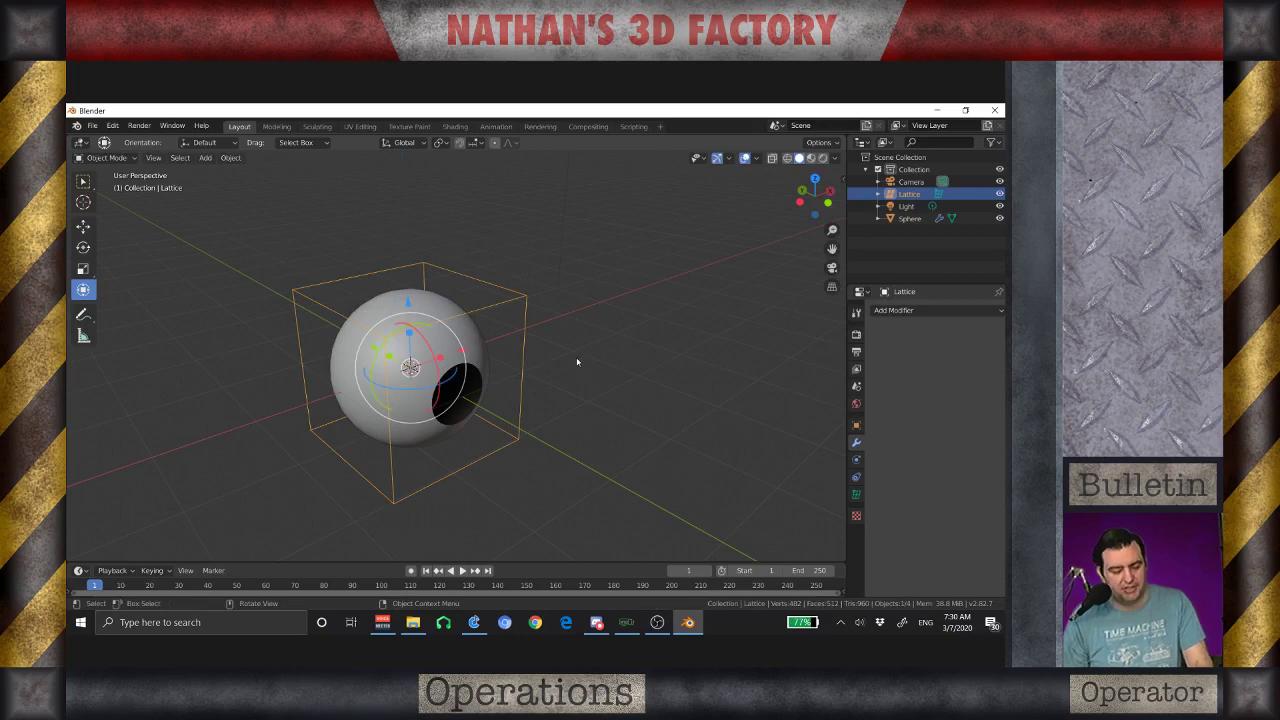
Step: Scale the lattice's points along global Z in Edit Mode to stretch the eyeball into a tall oval, and return to Object Mode
key(Tab)
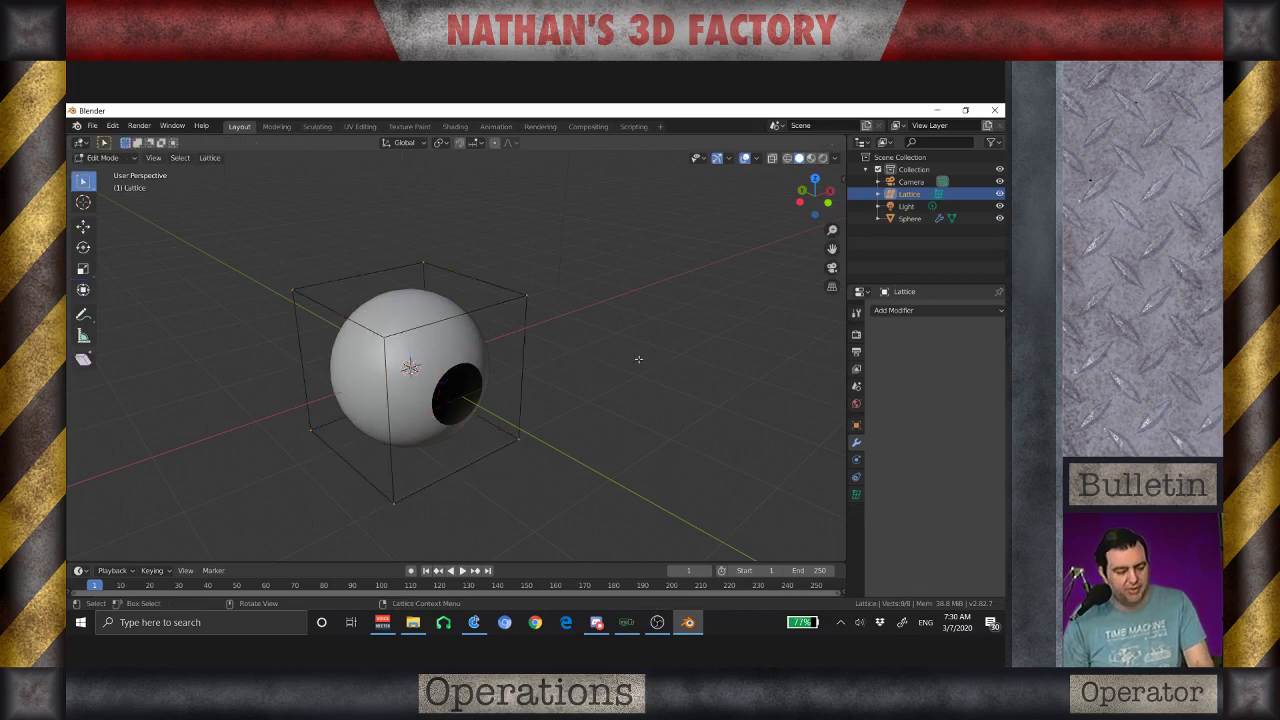
key(s)
key(z)
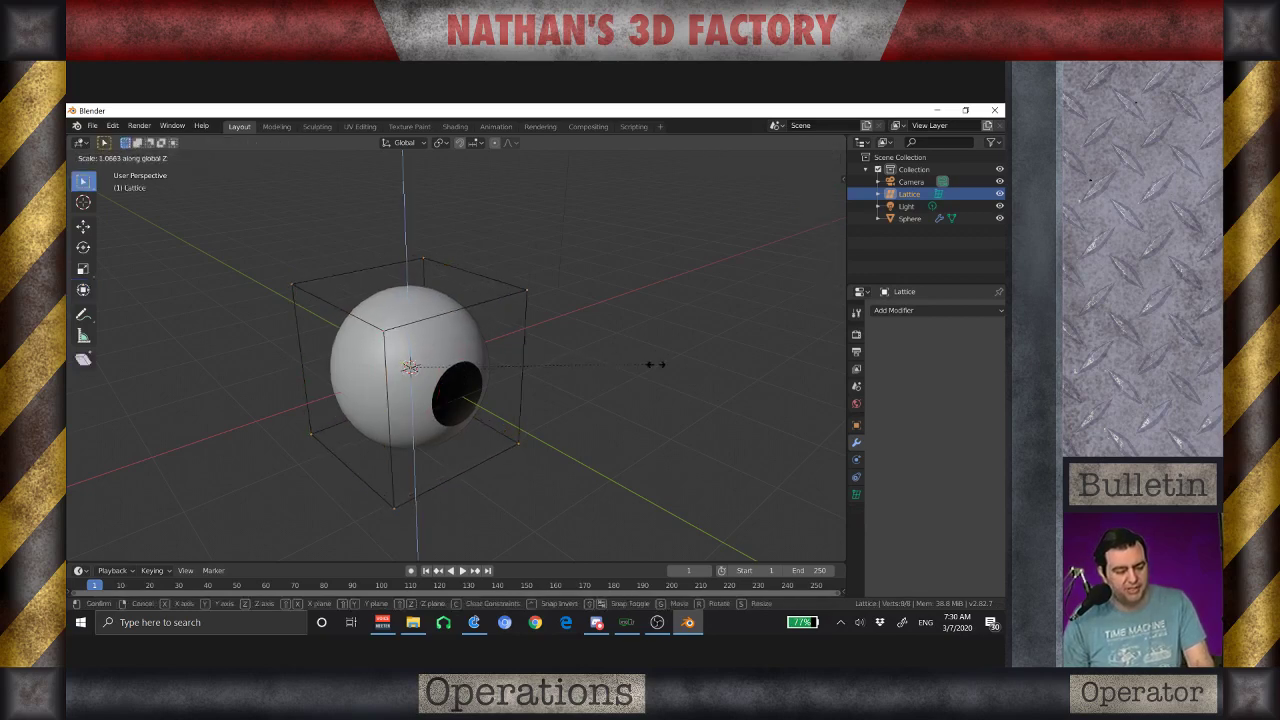
click(768, 406)
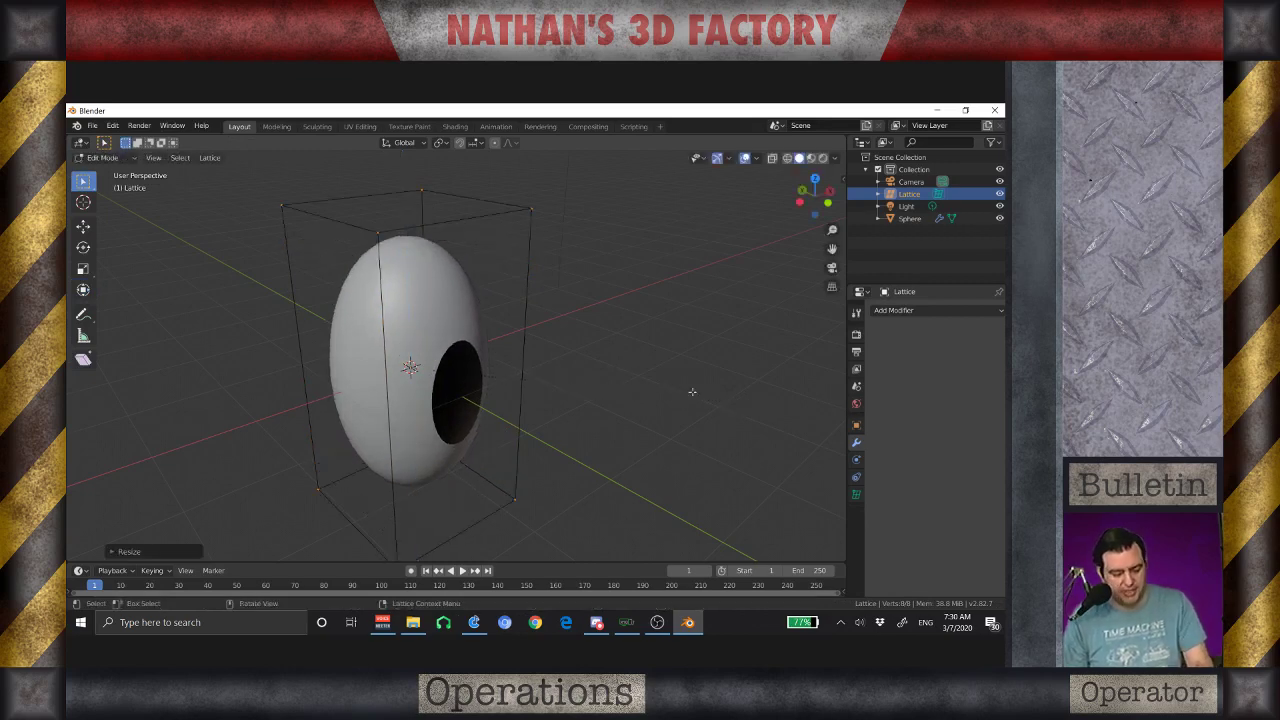
key(Tab)
middle_drag(688, 391, 603, 391)
scroll(586, 391, down, 3)
scroll(596, 389, up, 2)
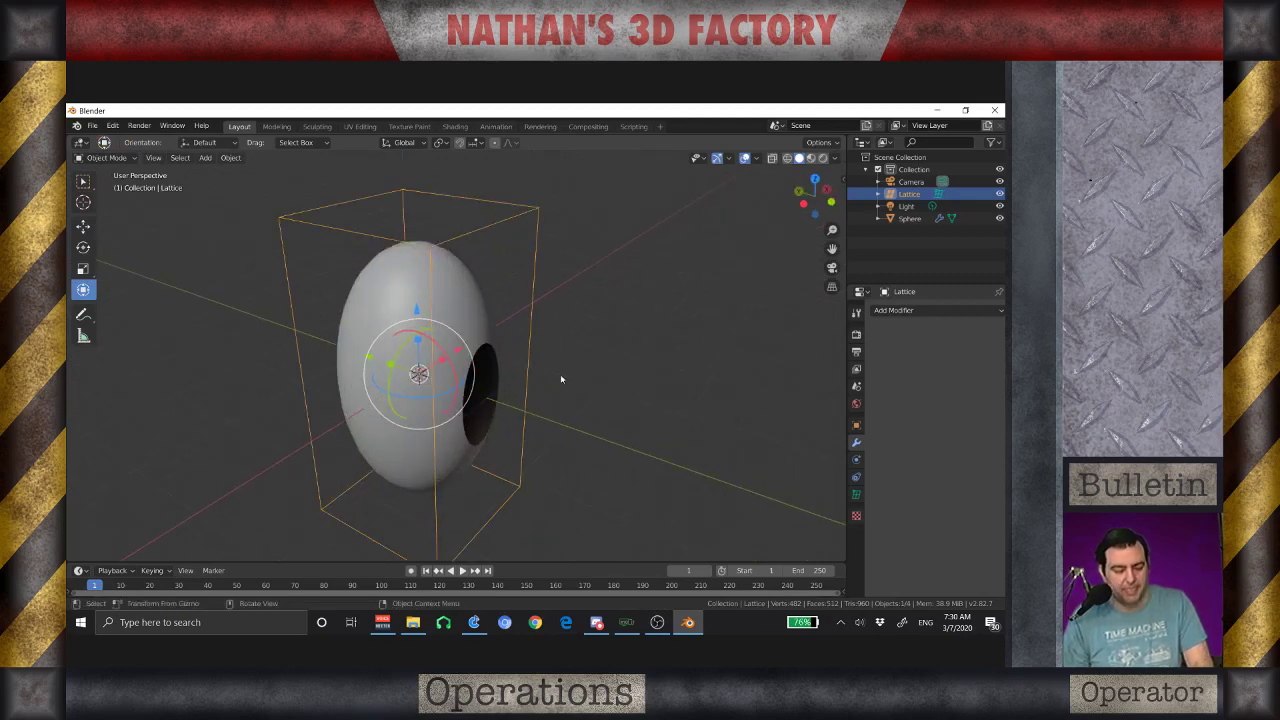
scroll(581, 366, down, 2)
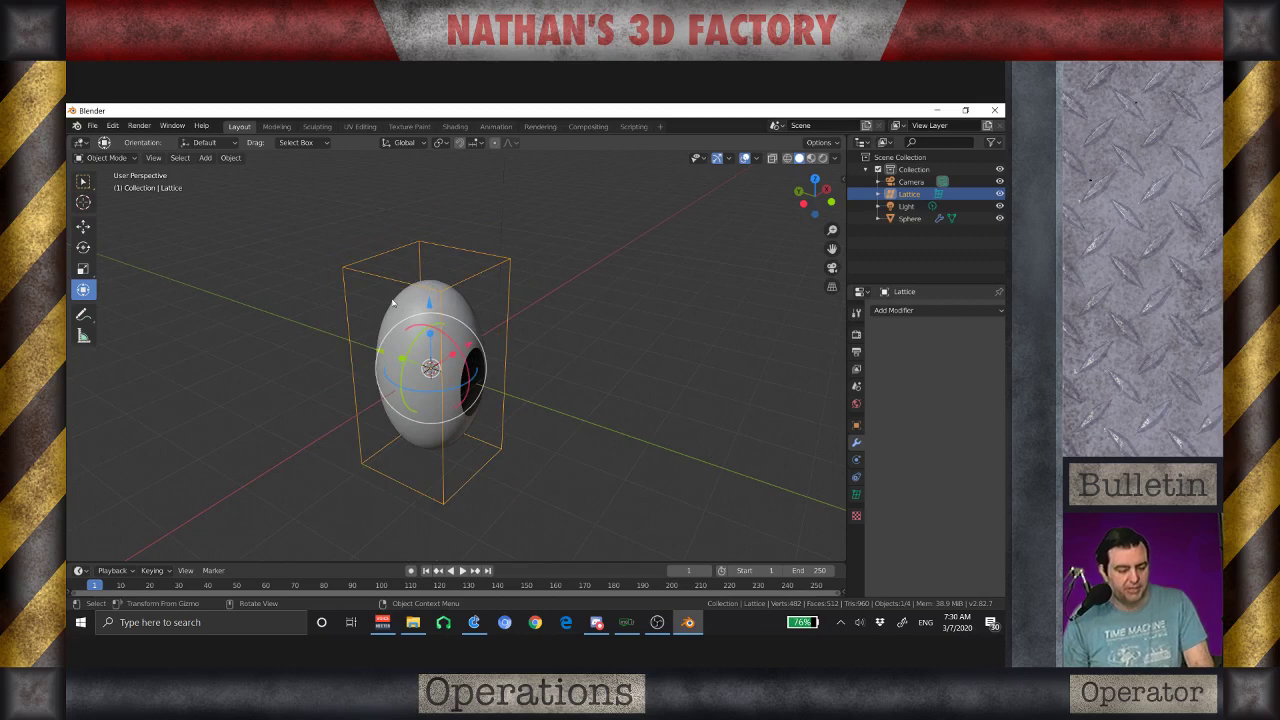
Step: Duplicate the stretched eyeball in place and apply the Lattice modifier on the duplicate
click(397, 308)
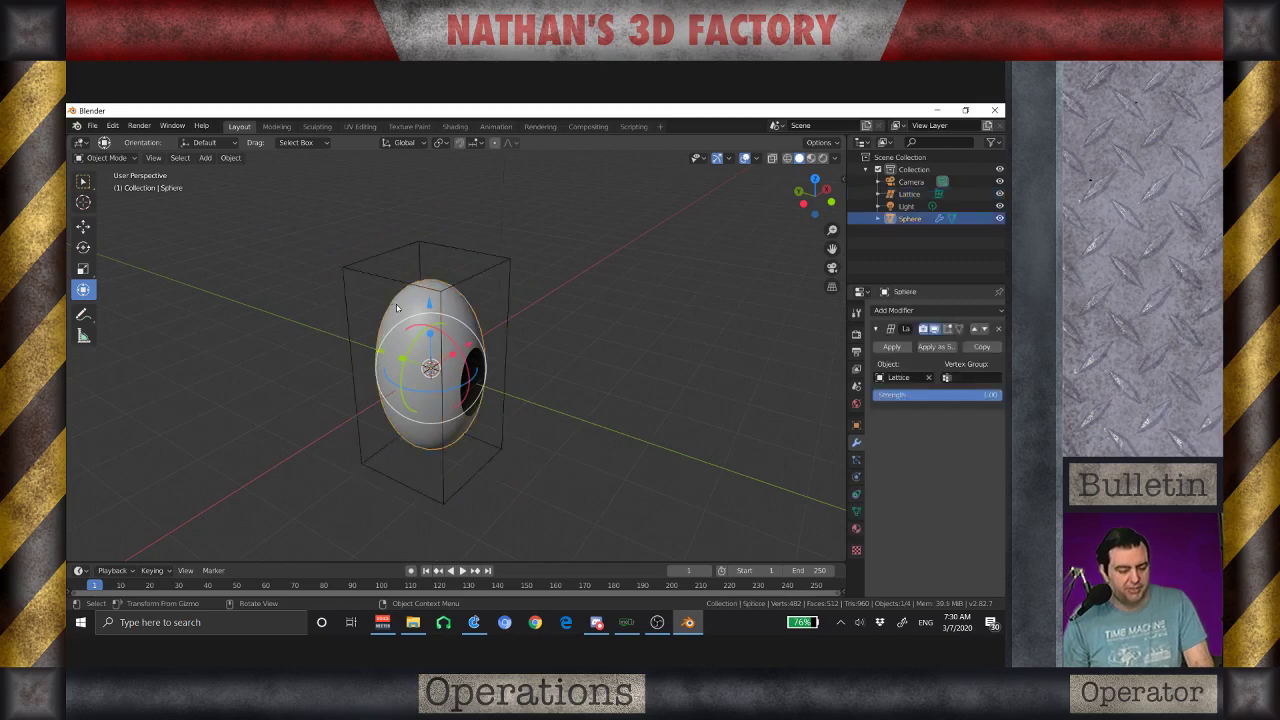
key(shift+d)
right_click(610, 366)
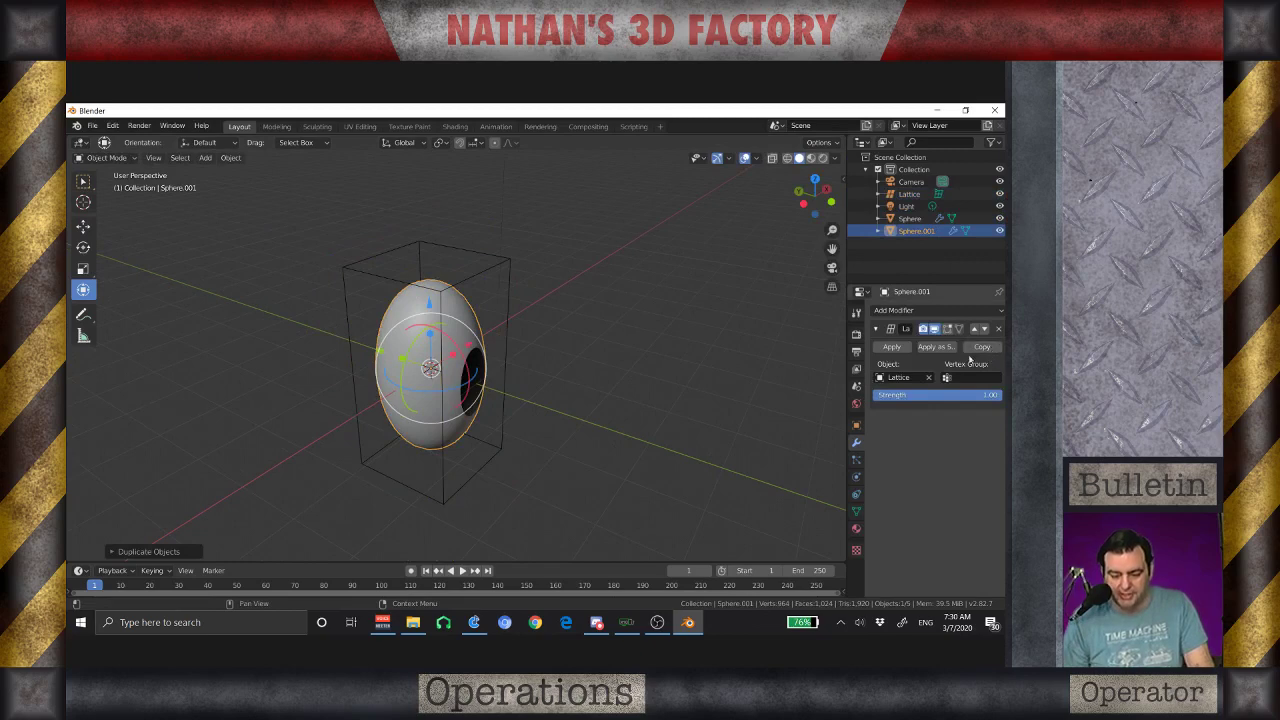
click(893, 348)
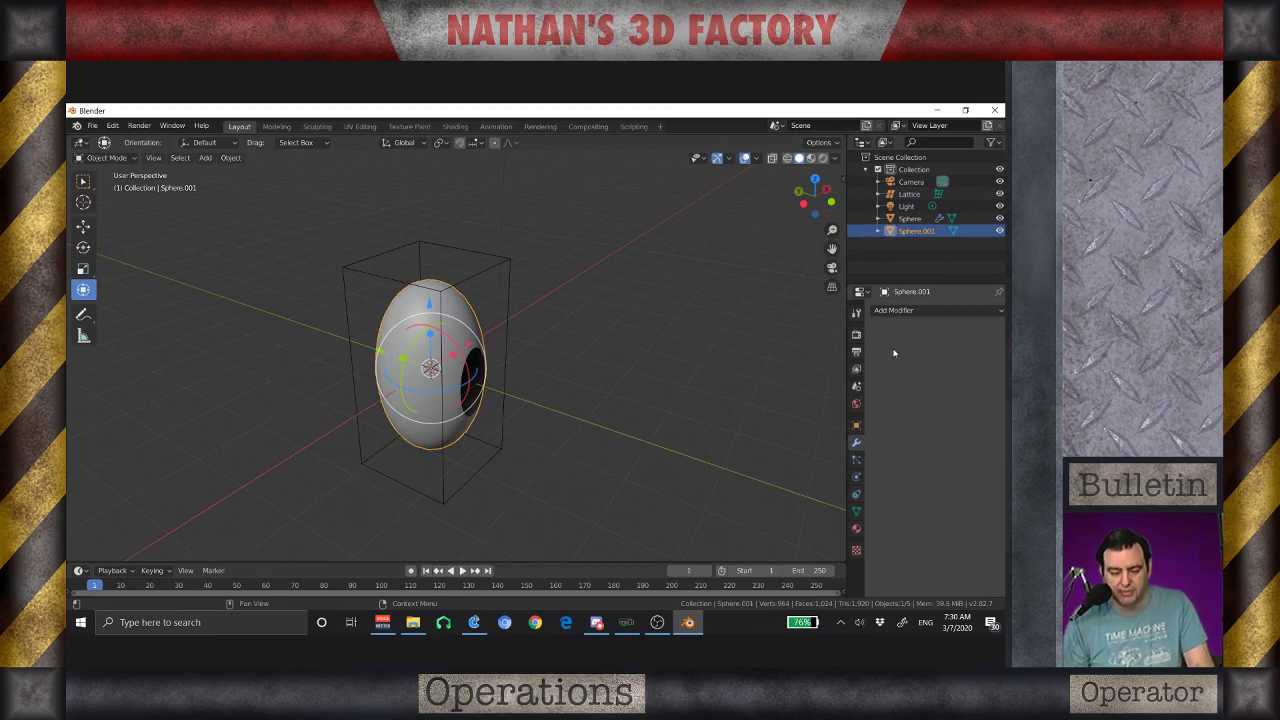
Step: Move the duplicated eyeball 2 m along the global X axis beside the original, and deselect it
key(g)
key(x)
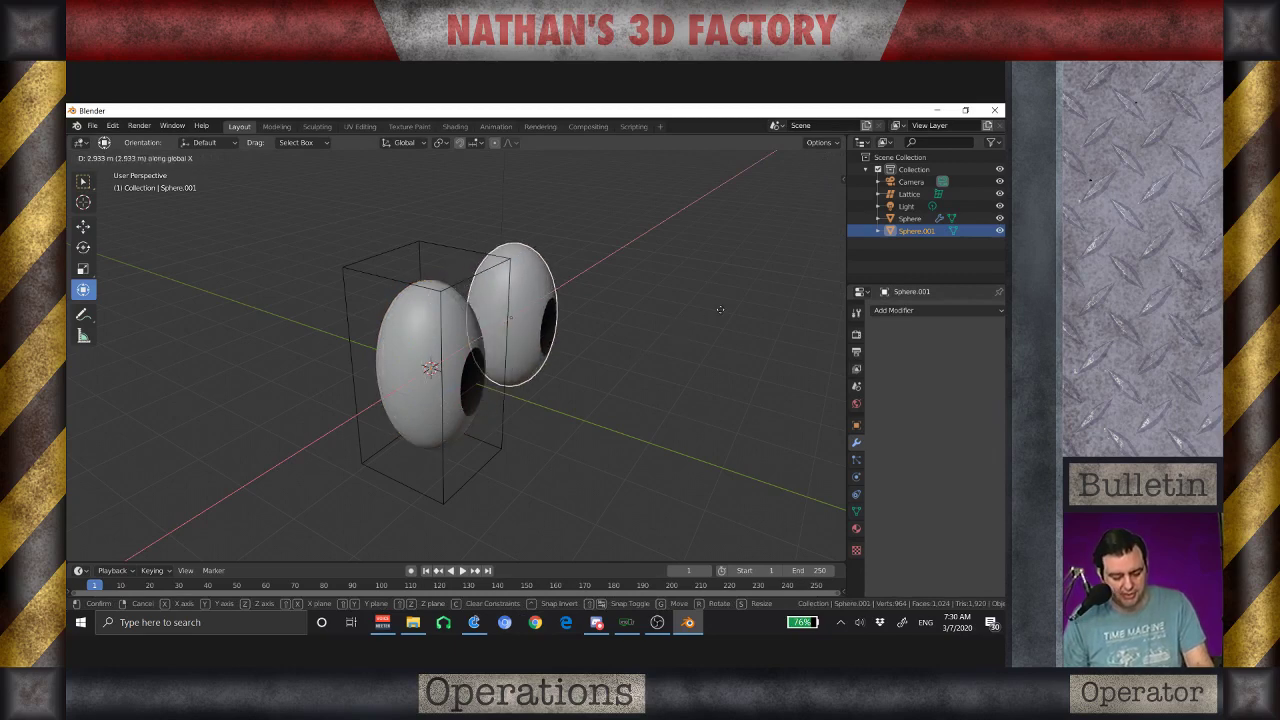
text(2)
key(Return)
middle_drag(597, 331, 627, 373)
click(649, 371)
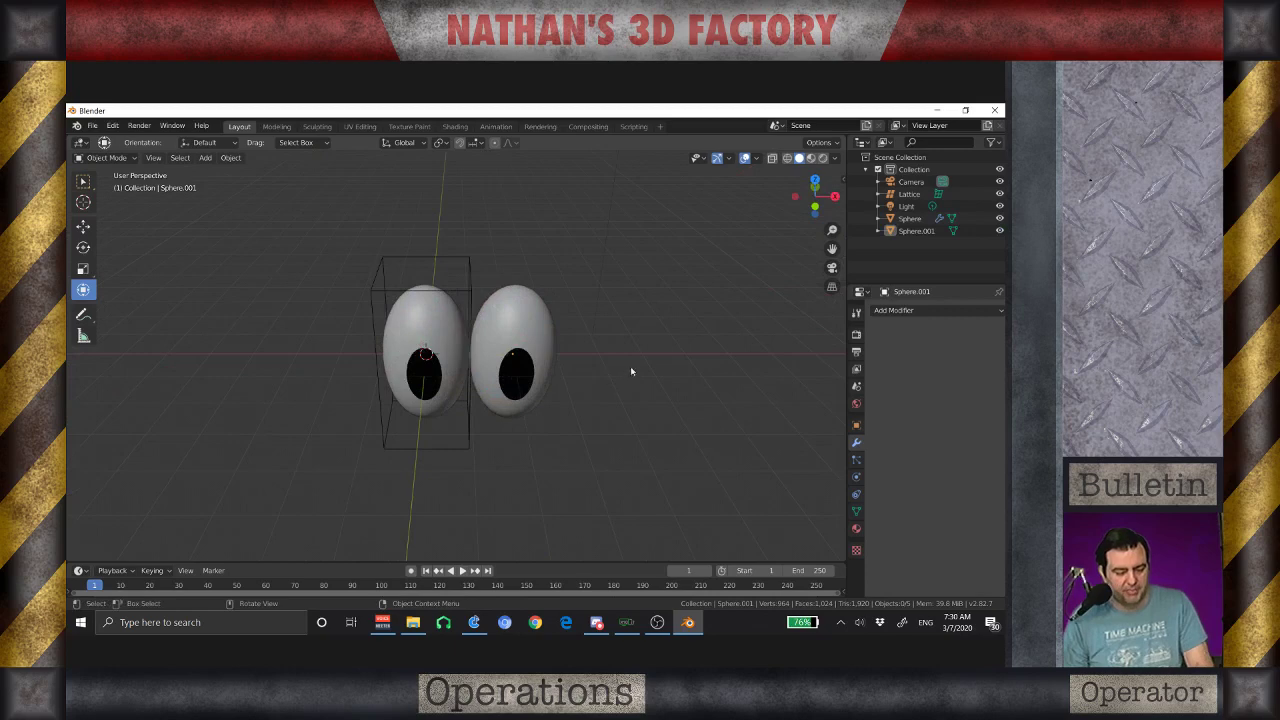
Step: Move the duplicated eyeball another 1 m along global X to widen the gap between the two eyes
click(497, 343)
text(gx)
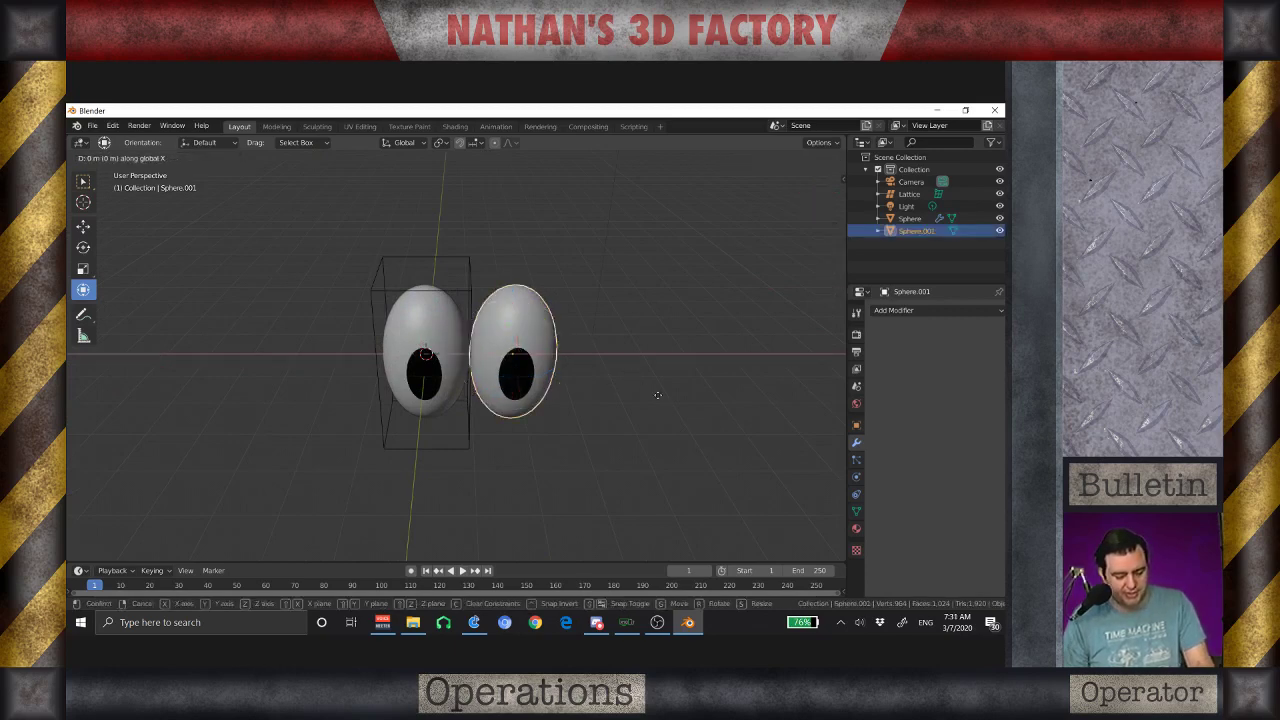
text(1)
key(Return)
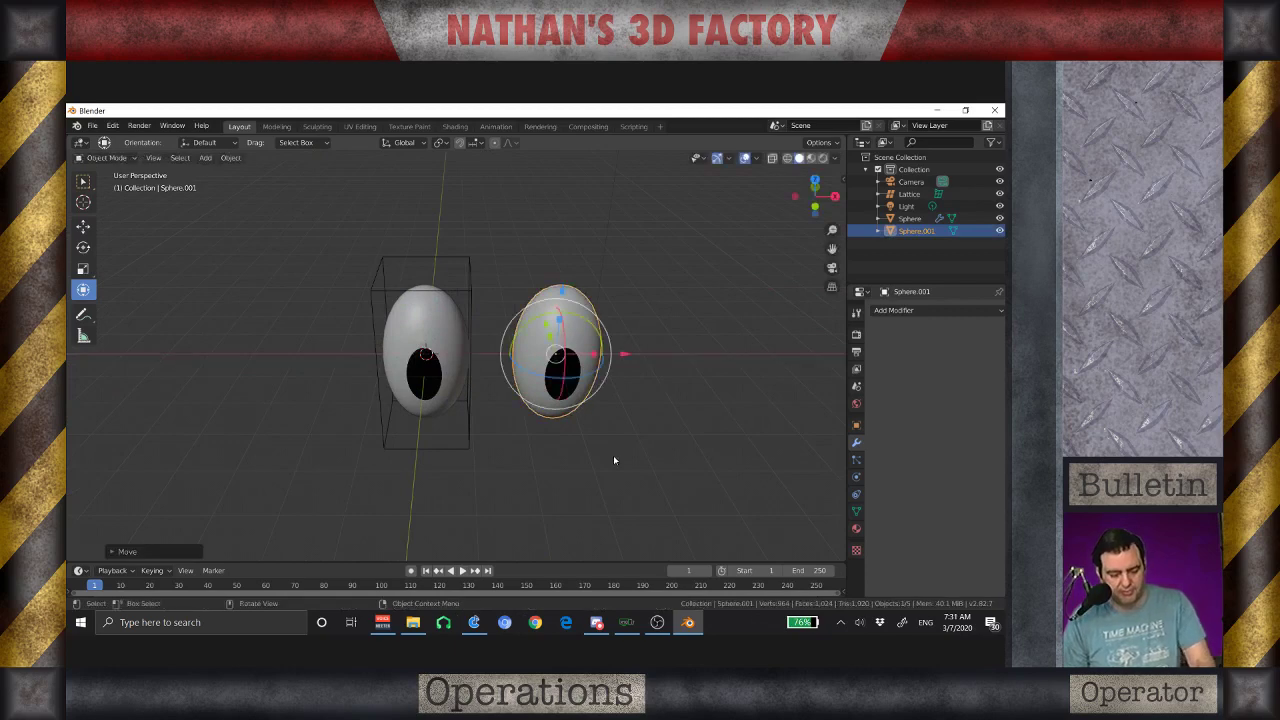
click(594, 468)
click(588, 374)
middle_drag(588, 374, 572, 468)
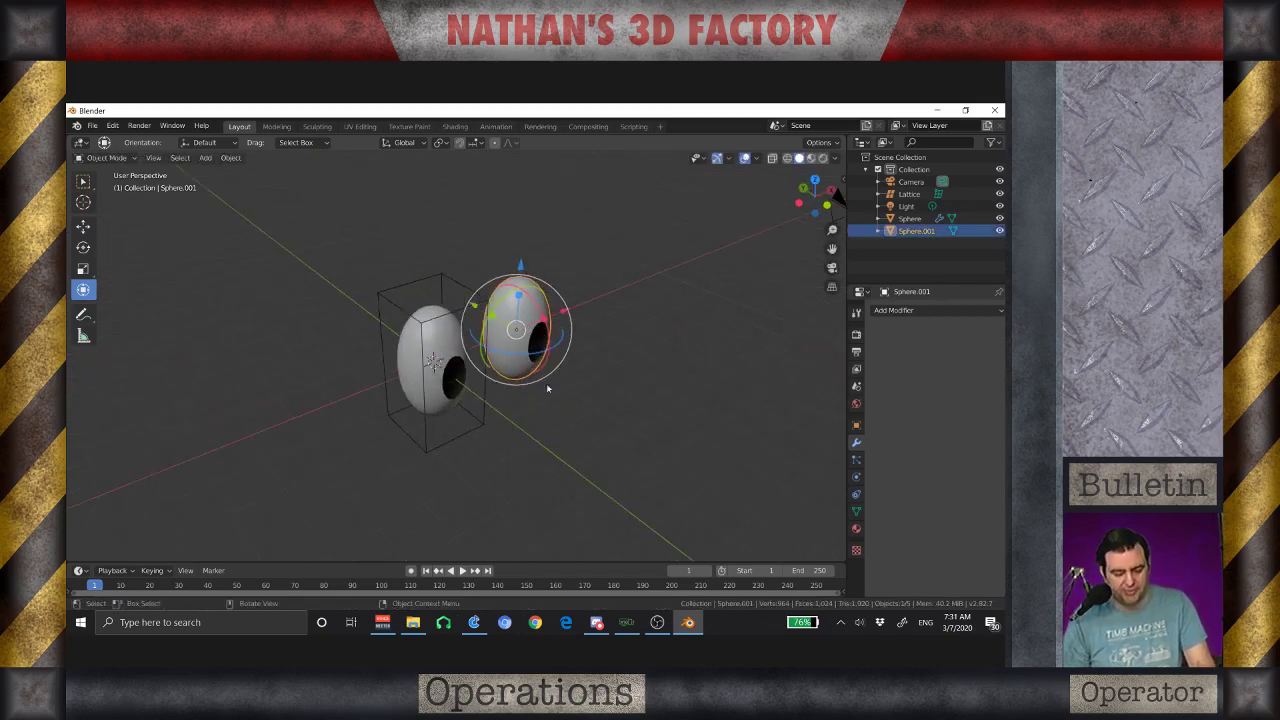
Step: Examine the two eyeballs up close and select the original one inside the lattice
scroll(566, 417, up, 4)
drag(594, 276, 577, 338)
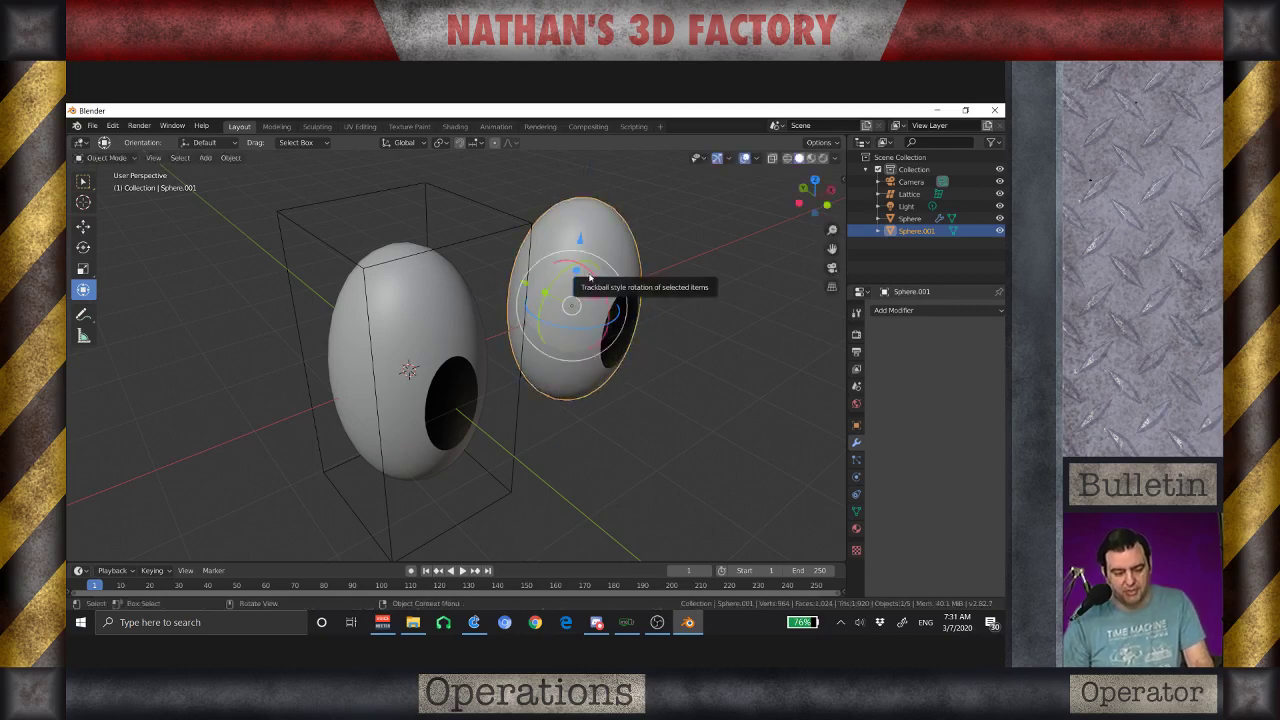
drag(591, 279, 590, 270)
click(414, 329)
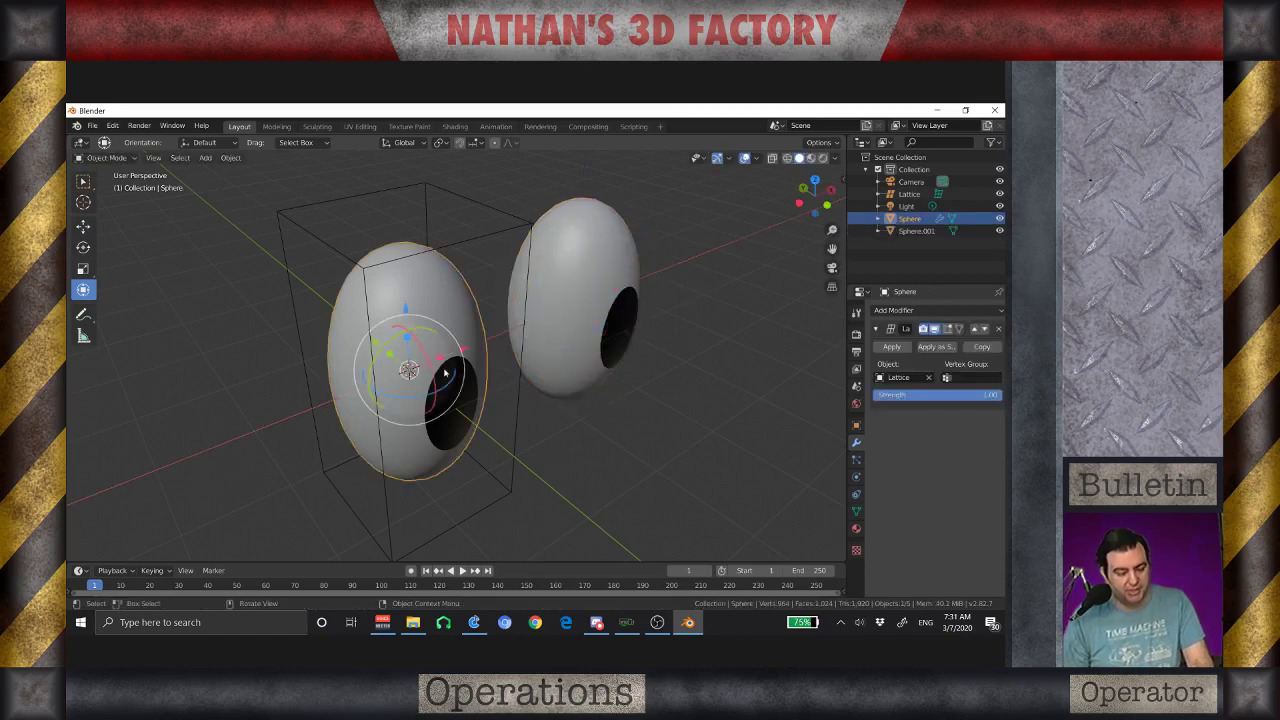
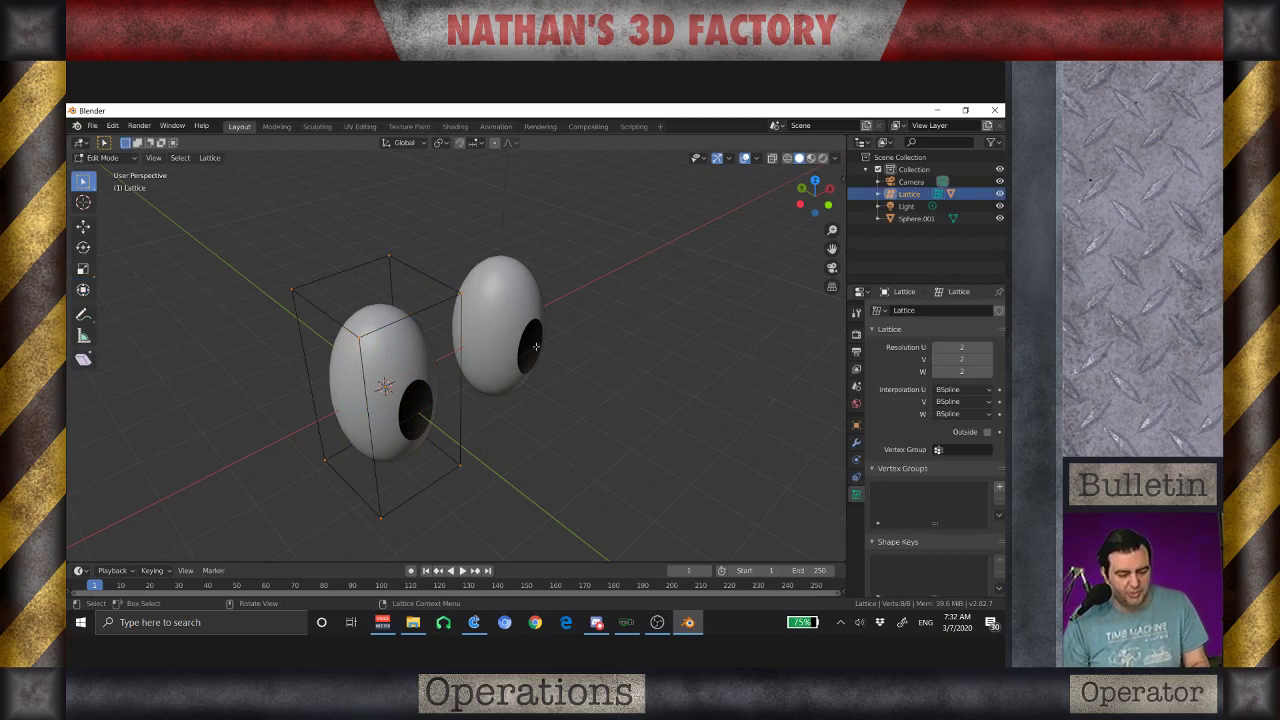
Step: Return to Object Mode, delete the duplicated eyeball, and select the lattice around the remaining one
key(Tab)
click(521, 310)
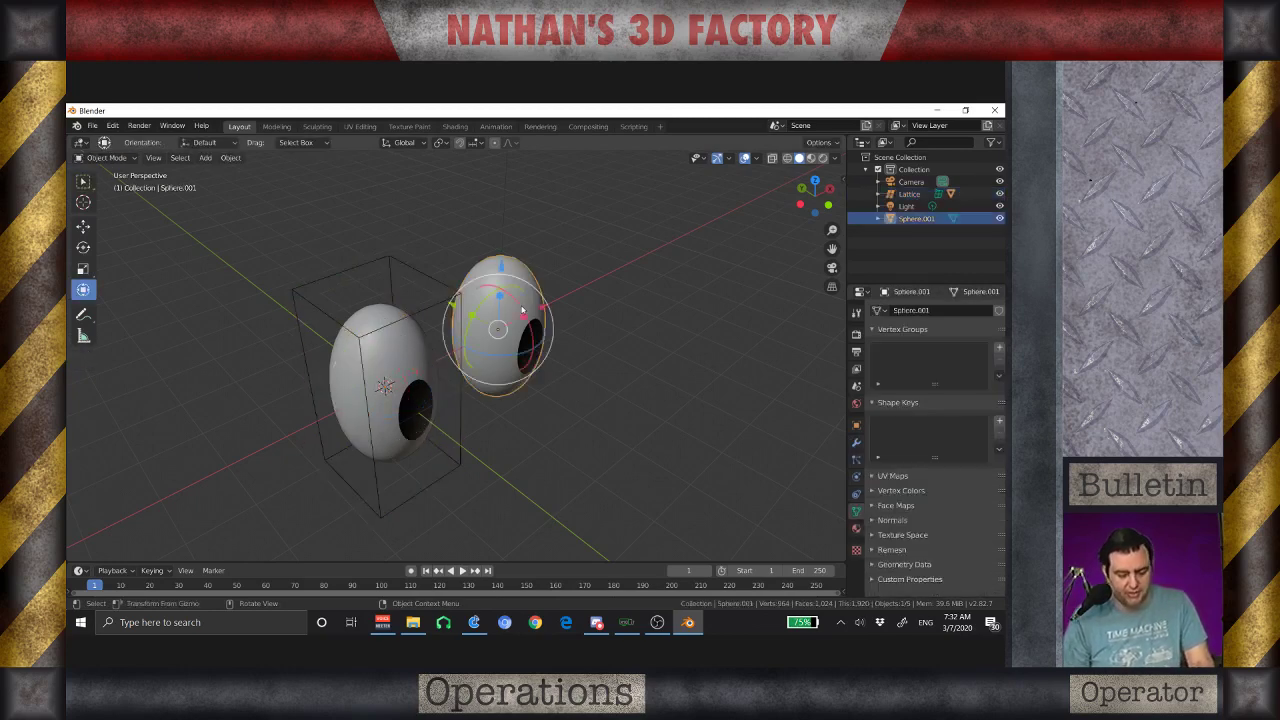
key(Delete)
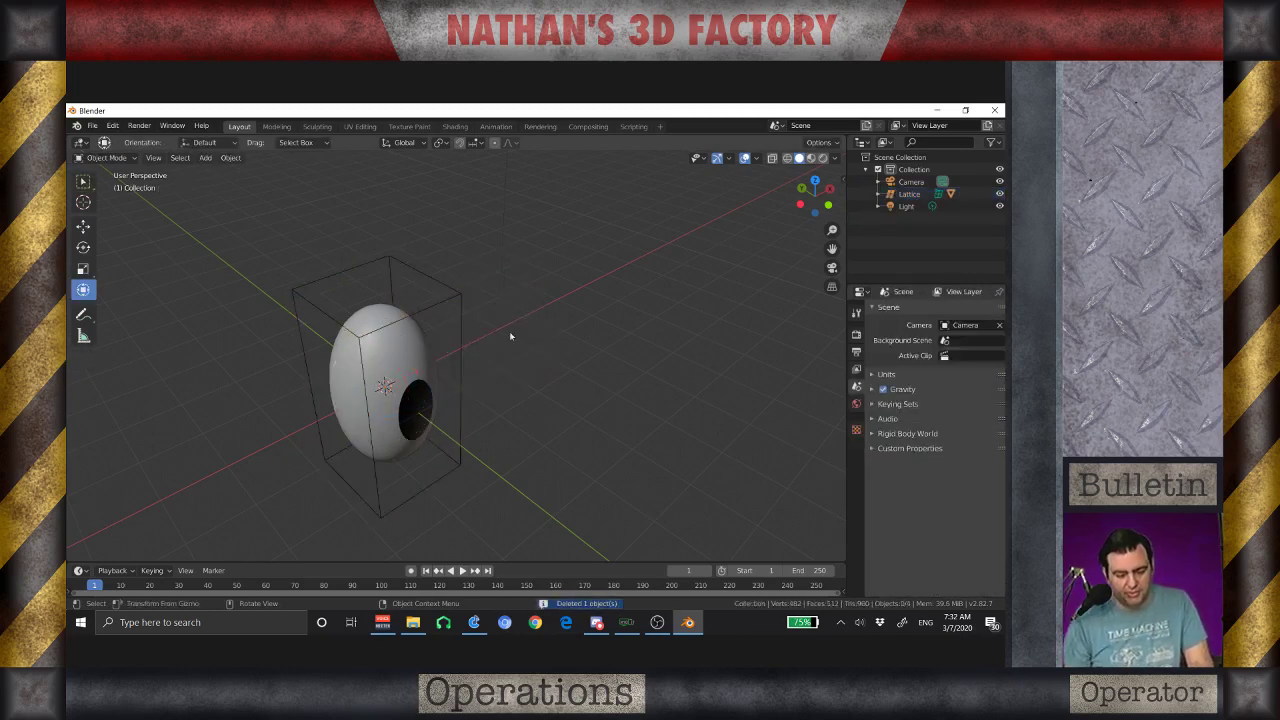
click(435, 308)
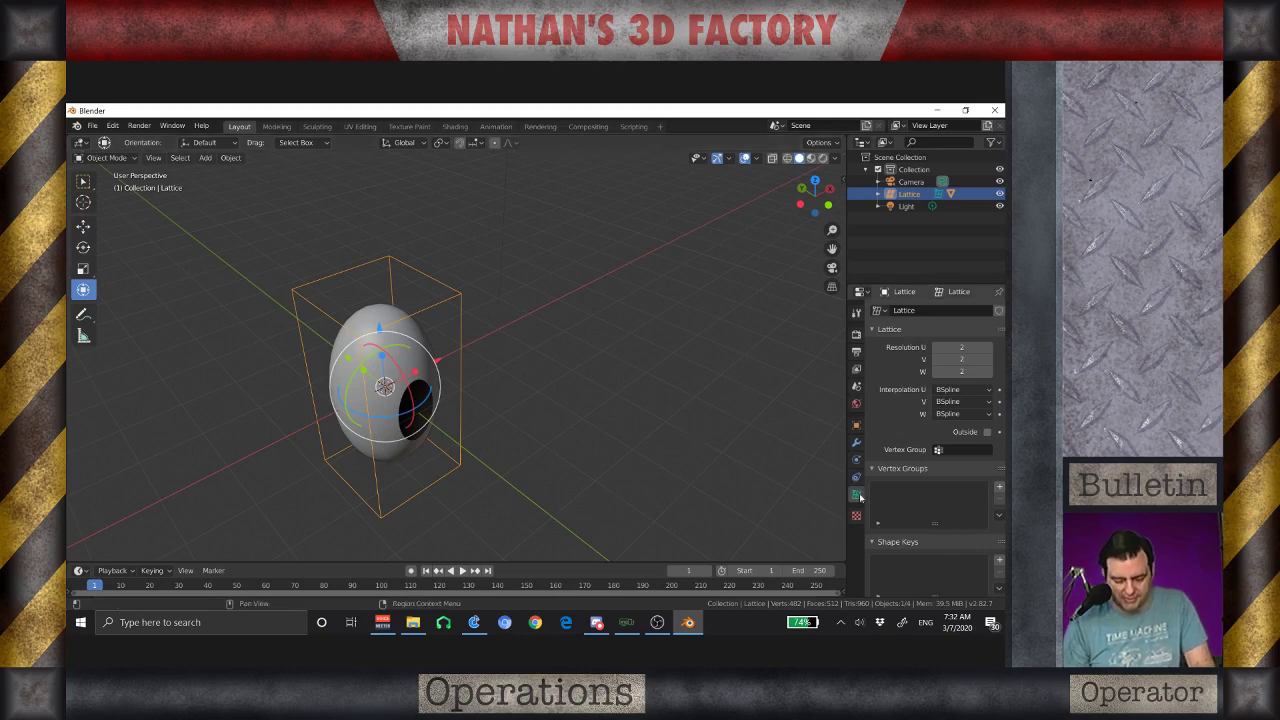
scroll(927, 477, down, 1)
scroll(927, 477, up, 1)
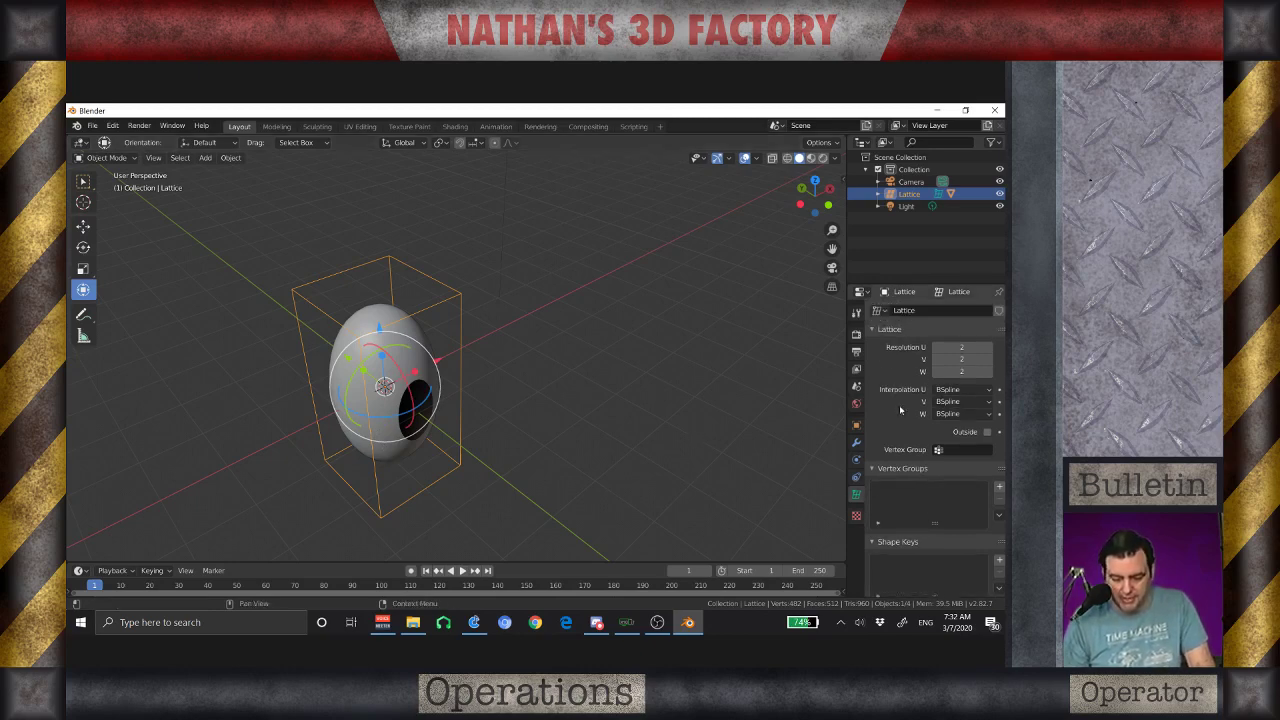
Step: Try a U resolution of 4 on the lattice, then set it back to 2
mouse_move(958, 347)
mouse_down()
mouse_move(960, 370)
mouse_move(964, 347)
mouse_up()
click(964, 347)
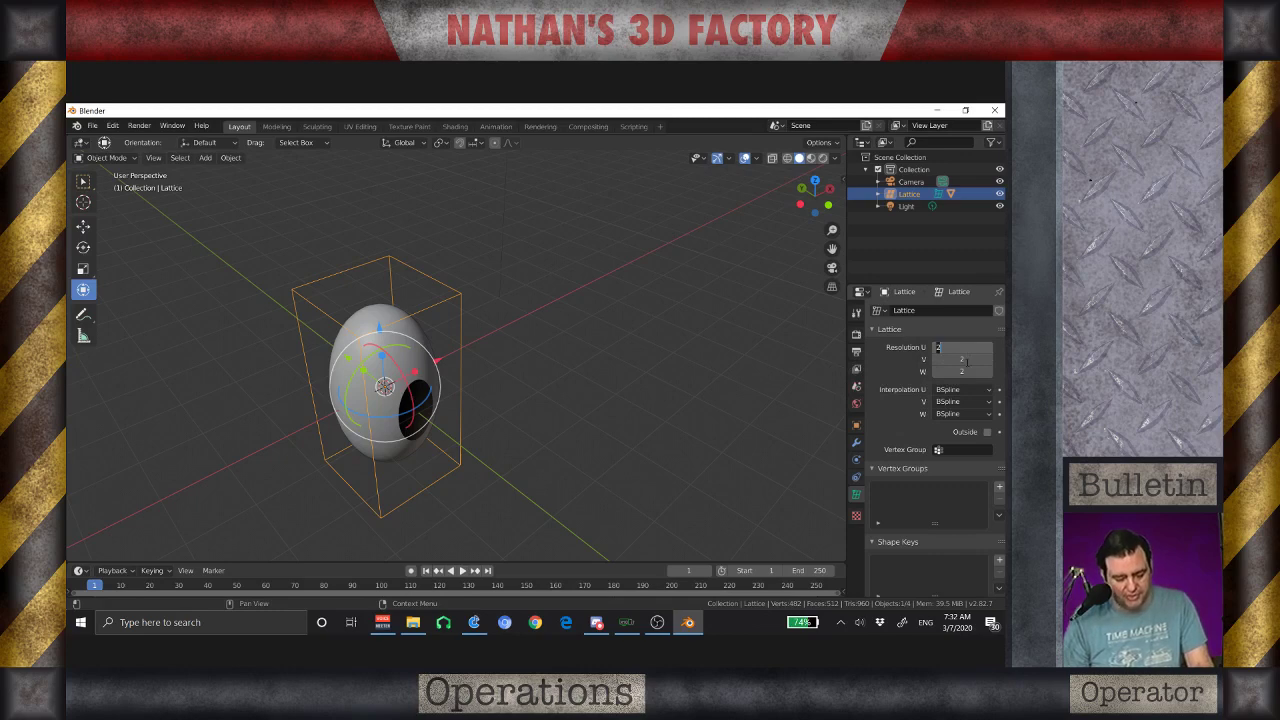
text(4)
key(Return)
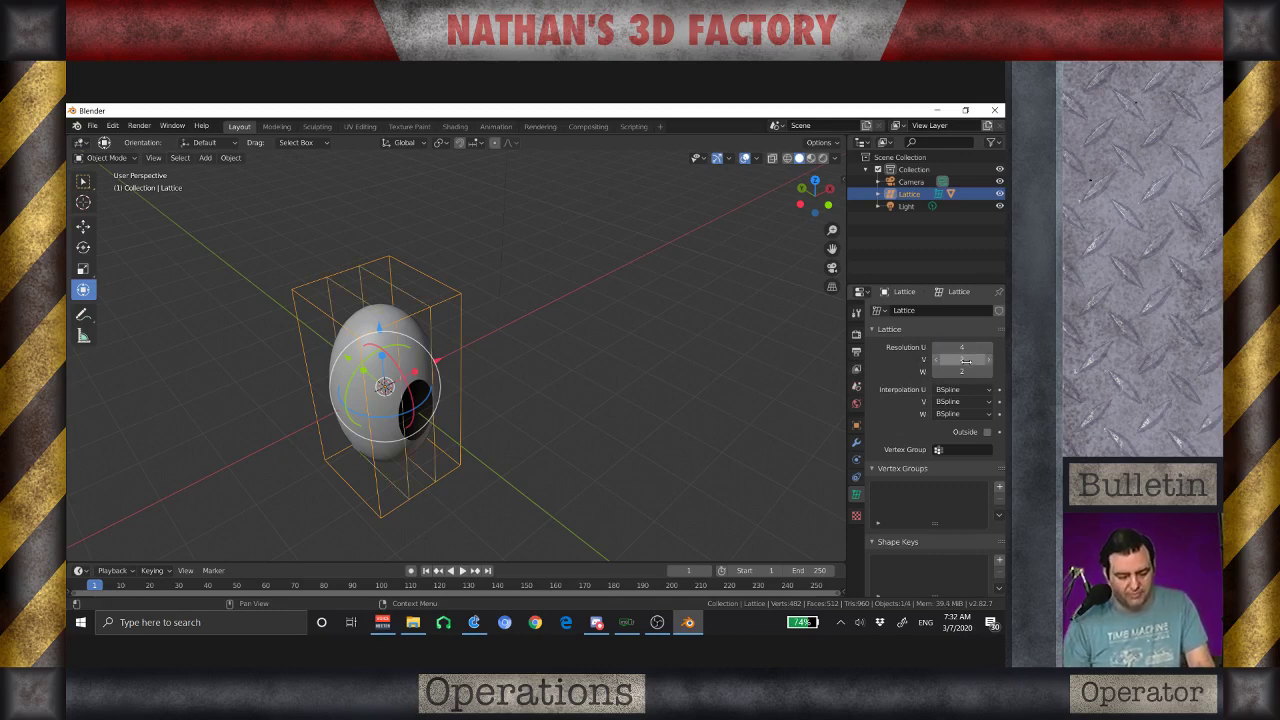
click(966, 347)
text(2)
key(Return)
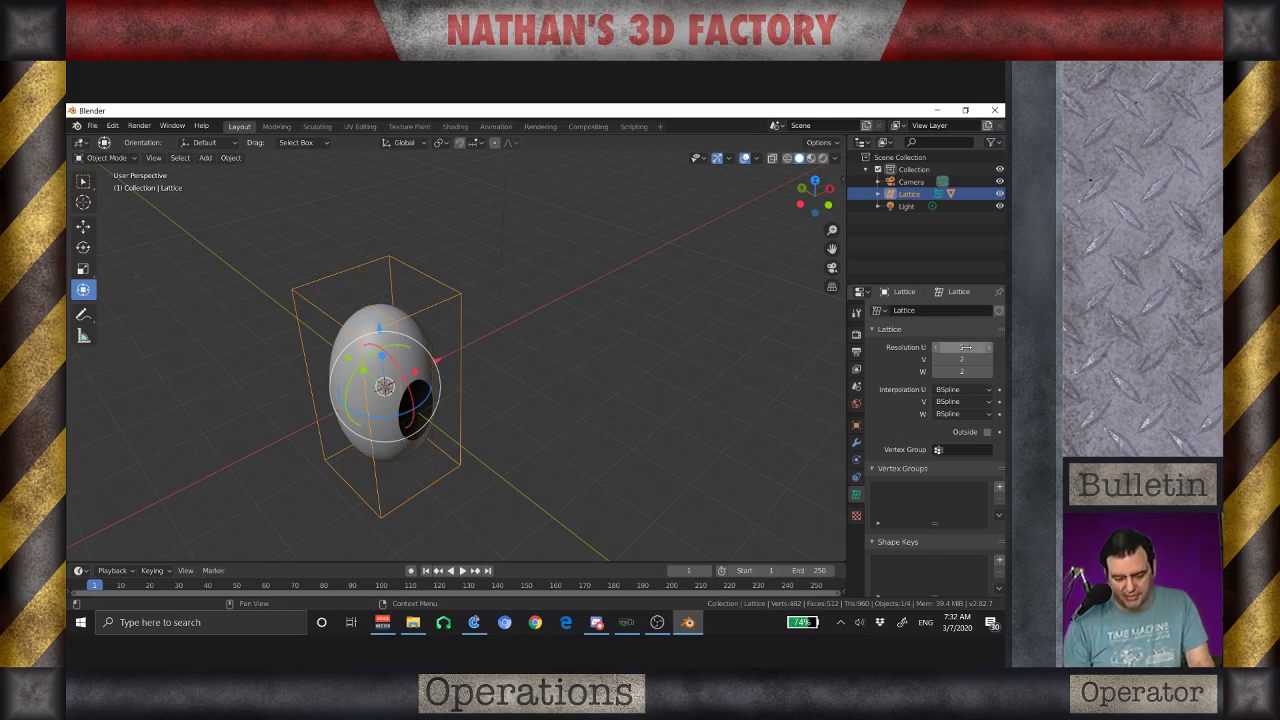
Step: Set the lattice's V and W resolution to 4 each
click(967, 359)
text(4)
key(Return)
click(967, 359)
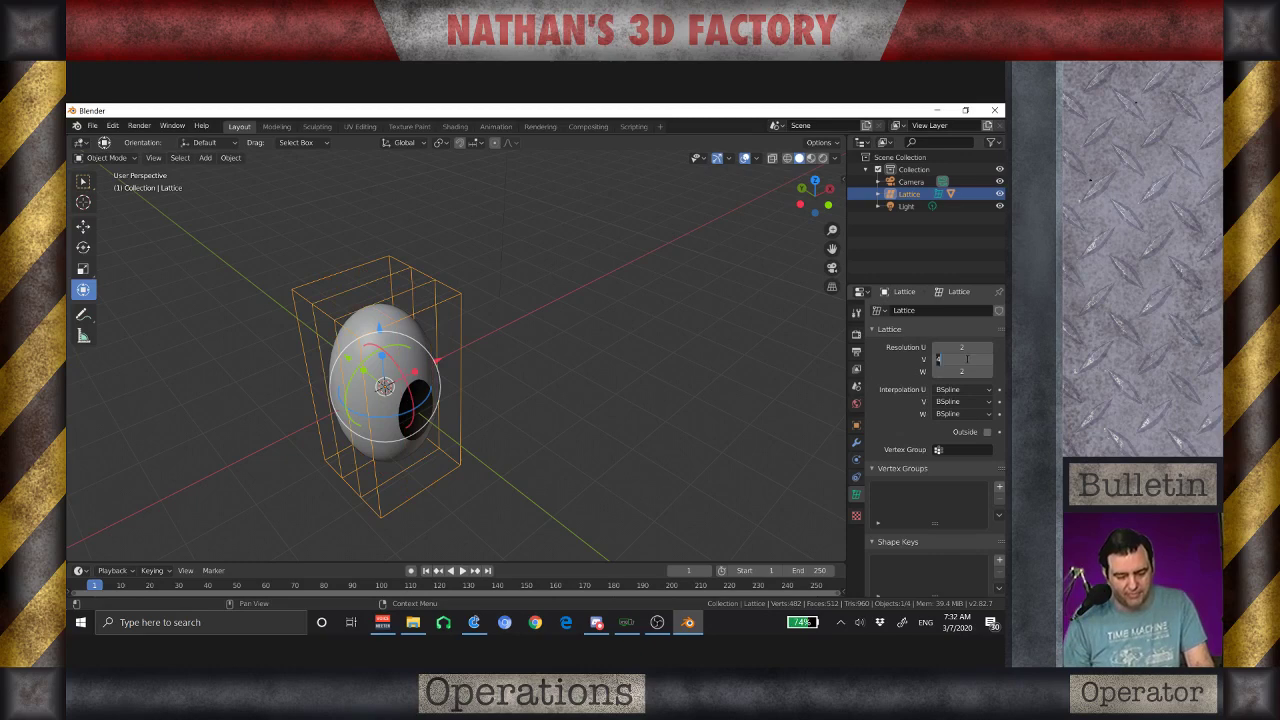
key(Return)
click(967, 372)
text(4)
key(Return)
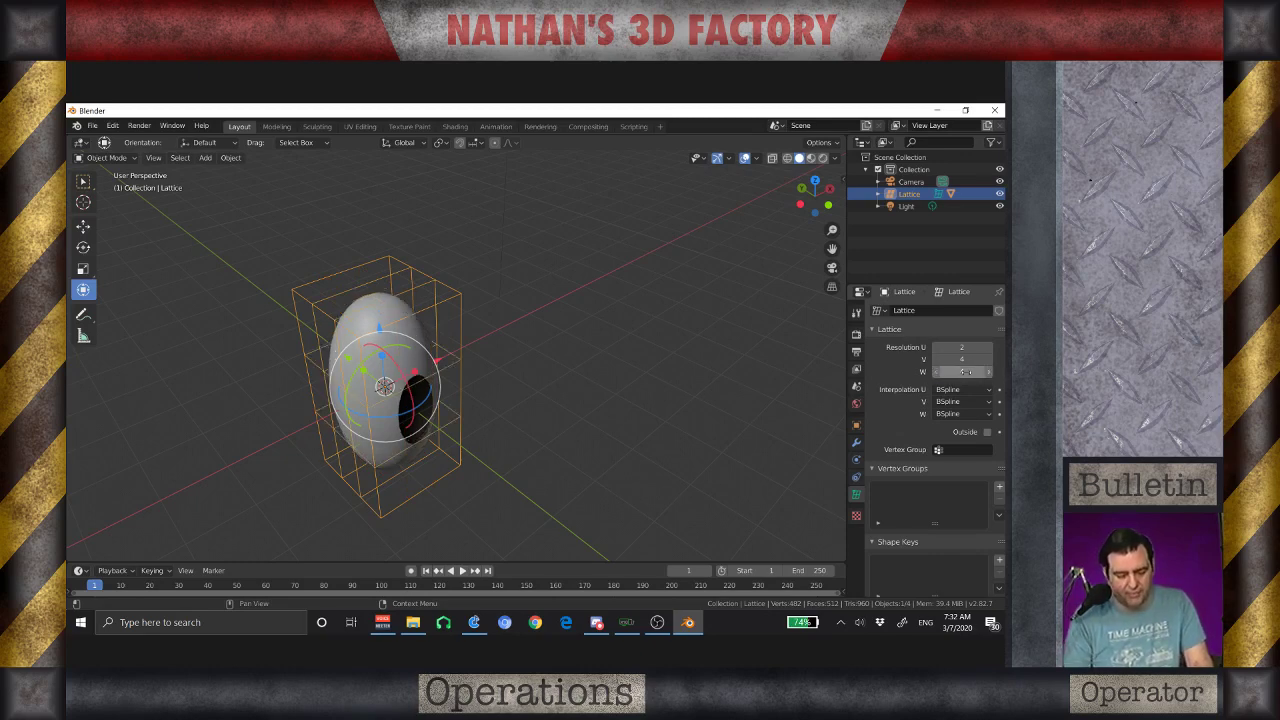
Step: Select the top layer of lattice points in Edit Mode and scale it narrower along global X
middle_drag(508, 360, 489, 340)
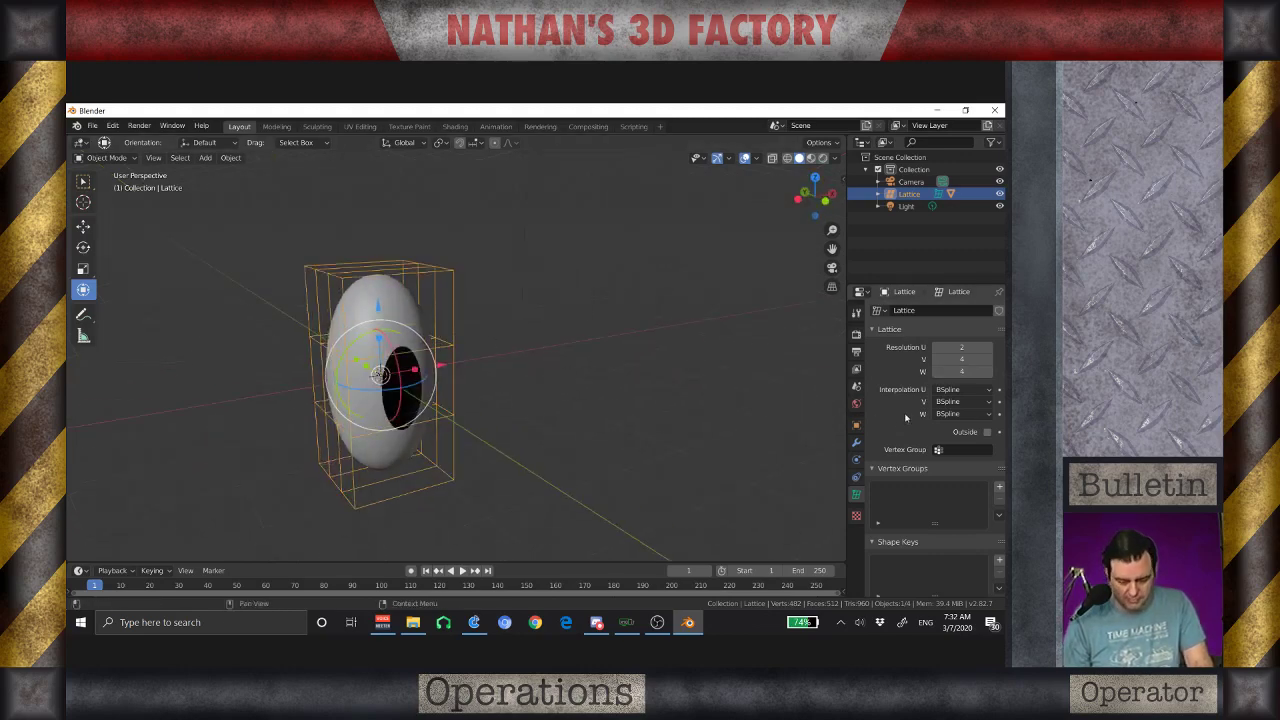
middle_drag(664, 342, 482, 381)
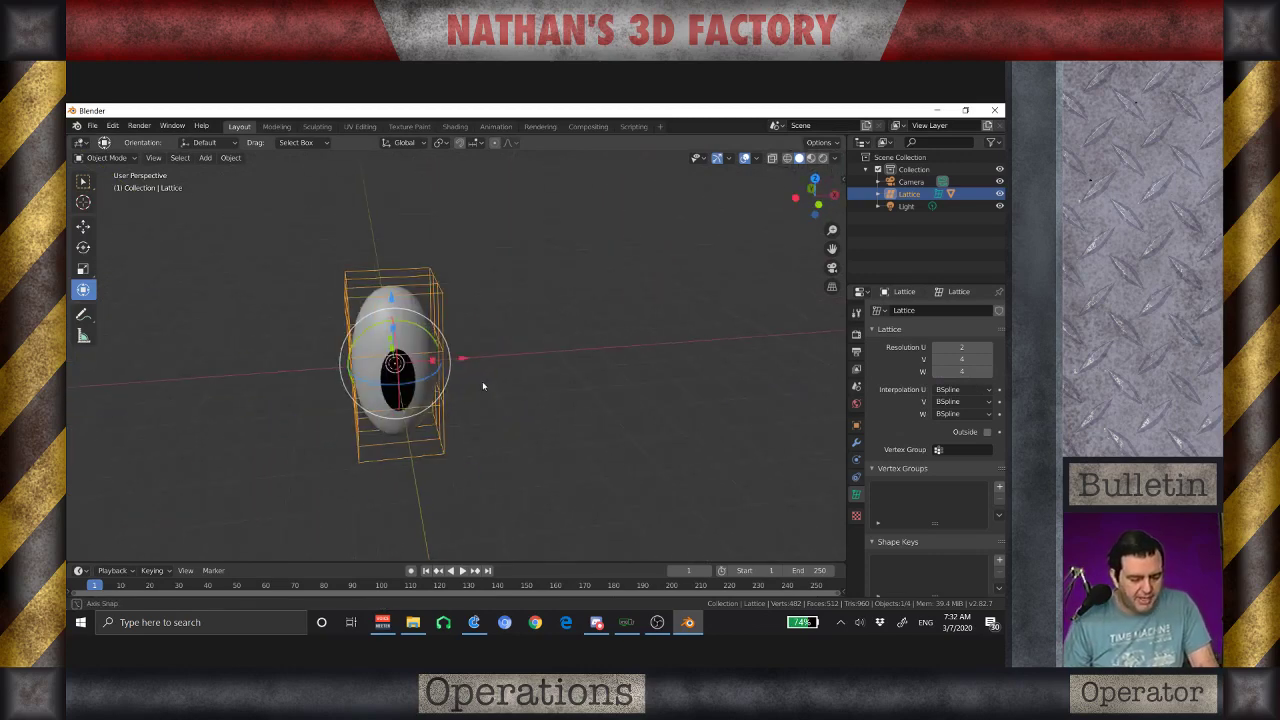
mouse_move(460, 310)
middle_down()
mouse_move(499, 334)
mouse_move(497, 371)
middle_up()
key(Tab)
scroll(415, 345, up, 3)
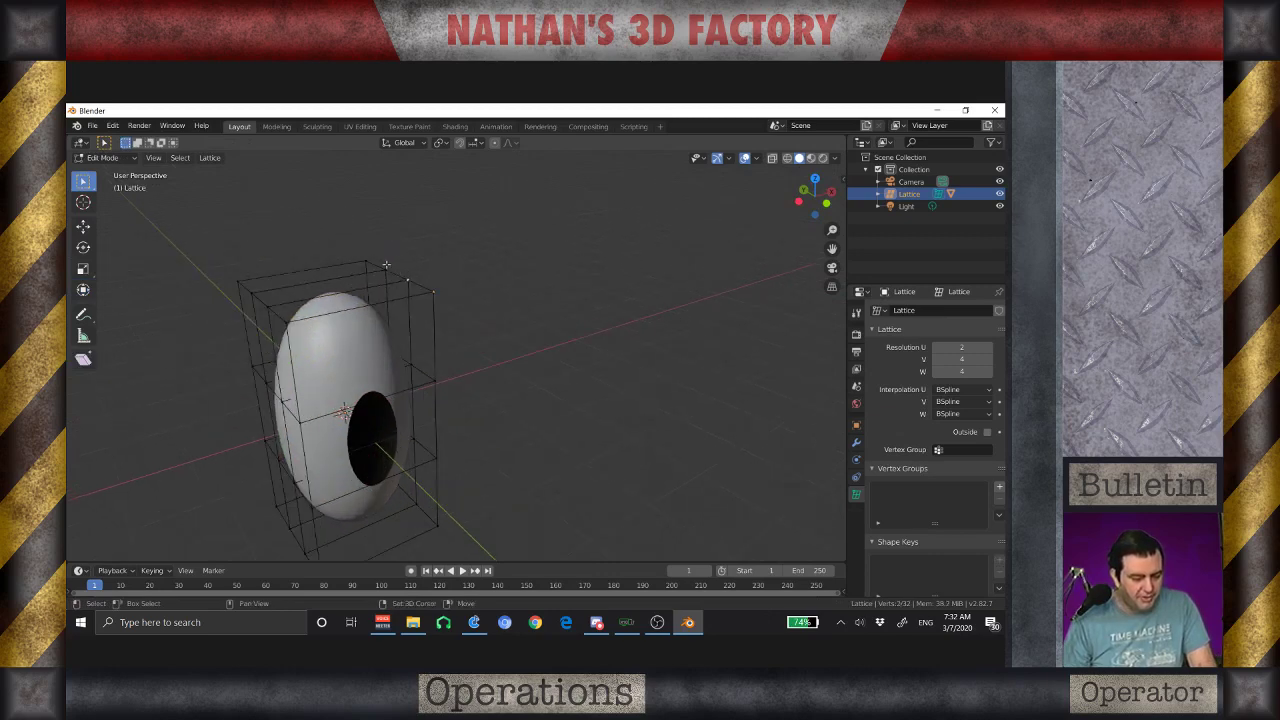
shift+click(251, 293)
shift+click(268, 304)
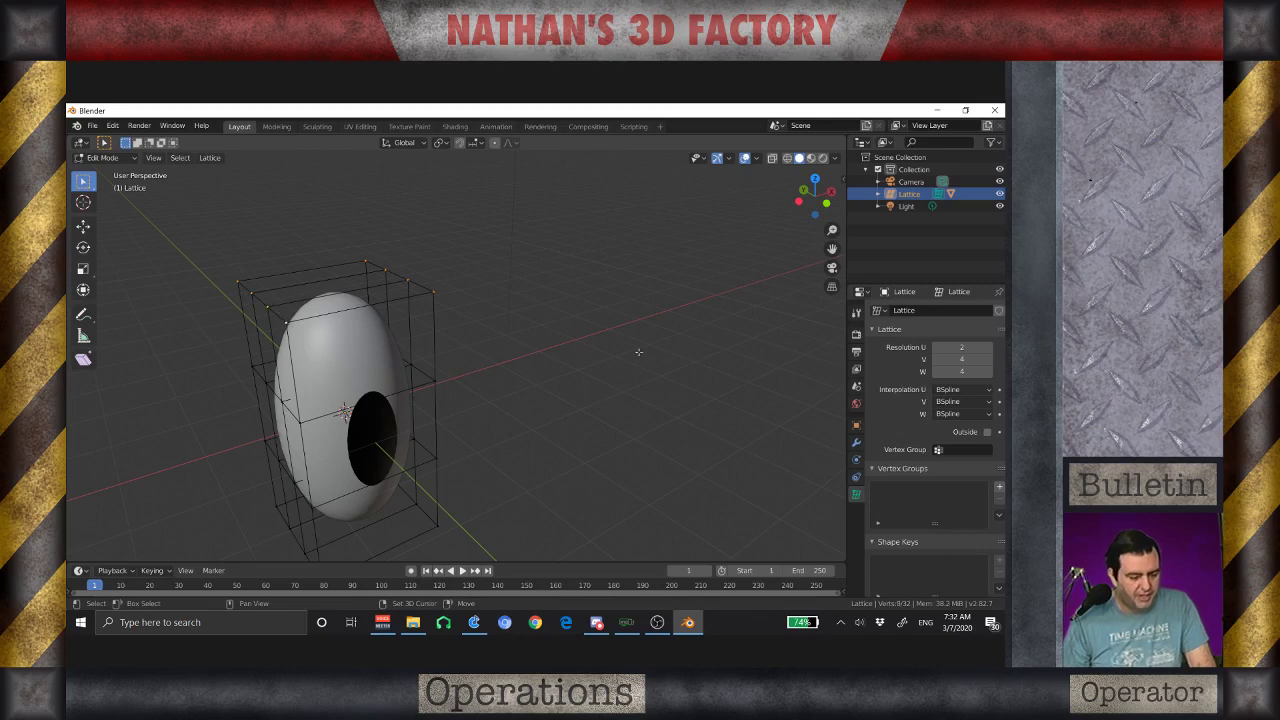
key(s)
key(x)
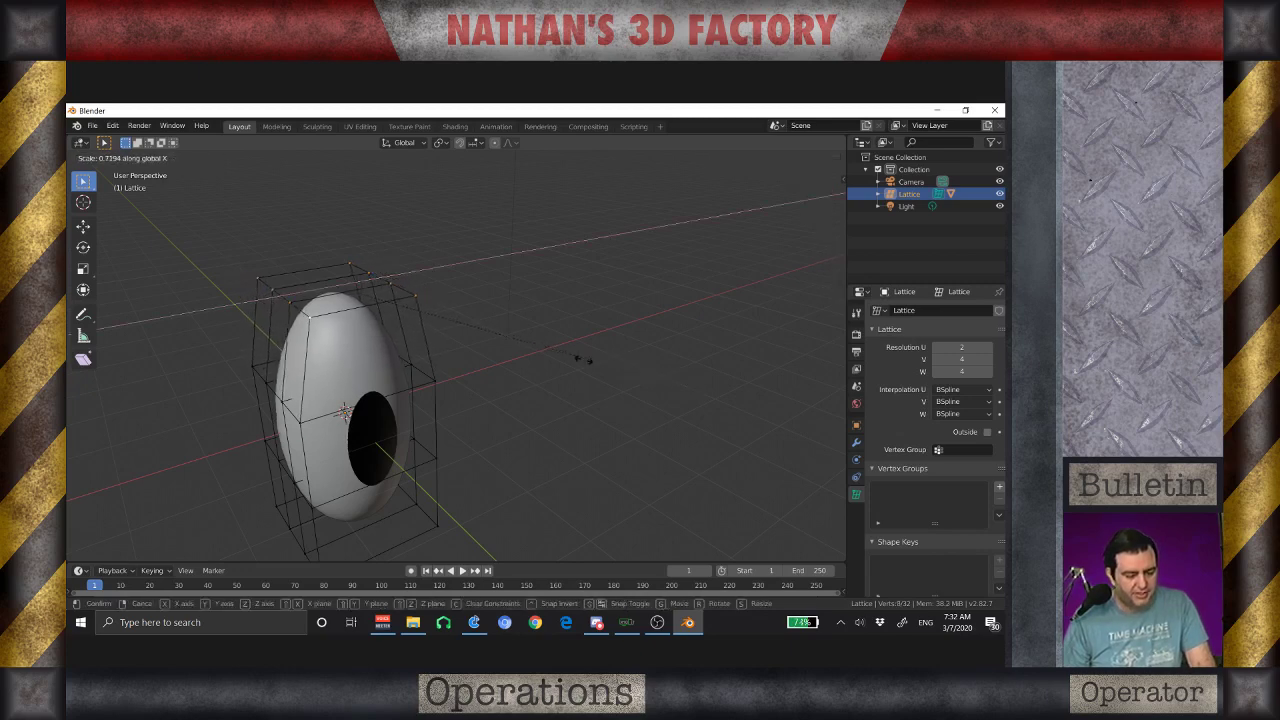
click(475, 346)
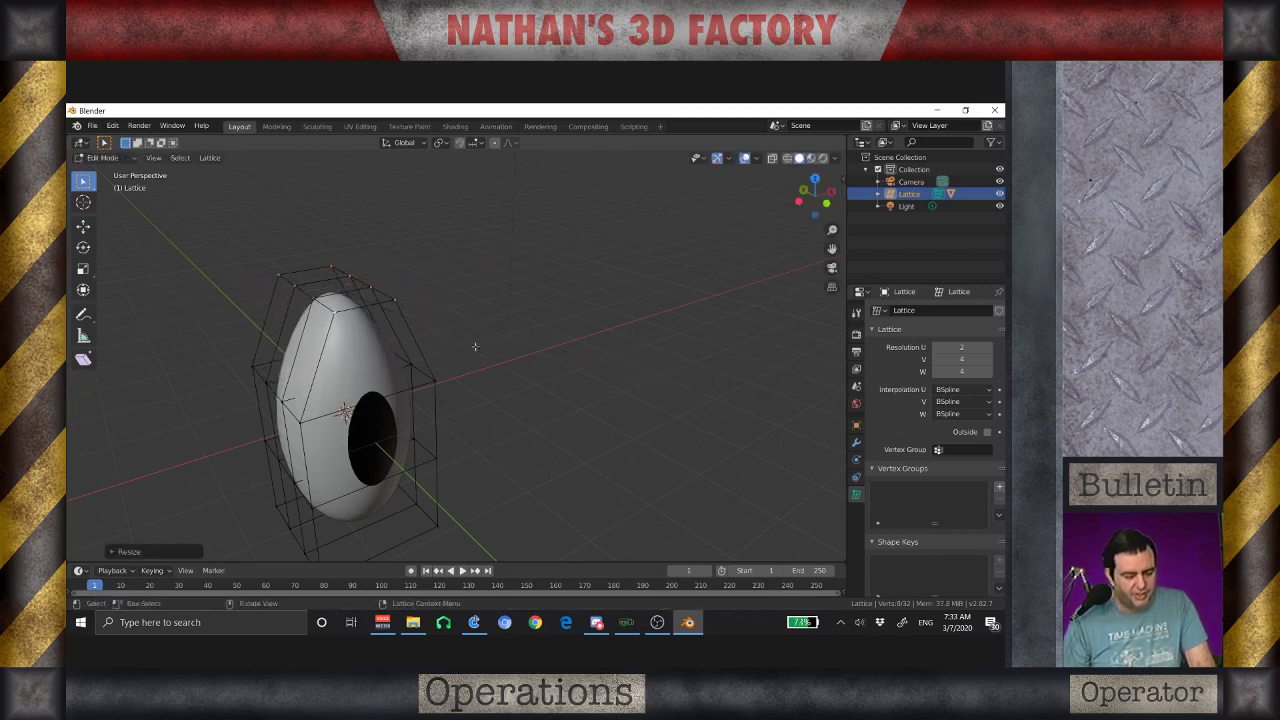
Step: Scale the top lattice points inward along global Y to taper the eyeball into an egg shape, and return to Object Mode
key(s)
key(y)
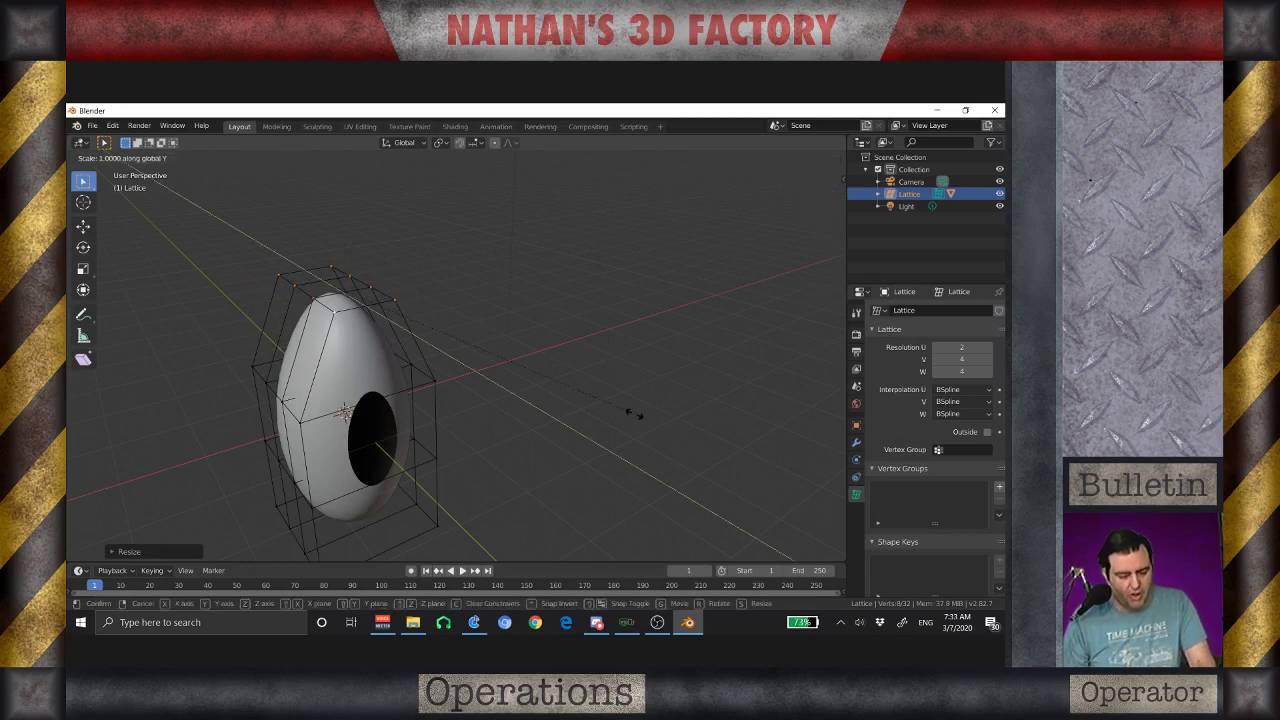
click(494, 296)
middle_drag(494, 296, 470, 418)
key(Tab)
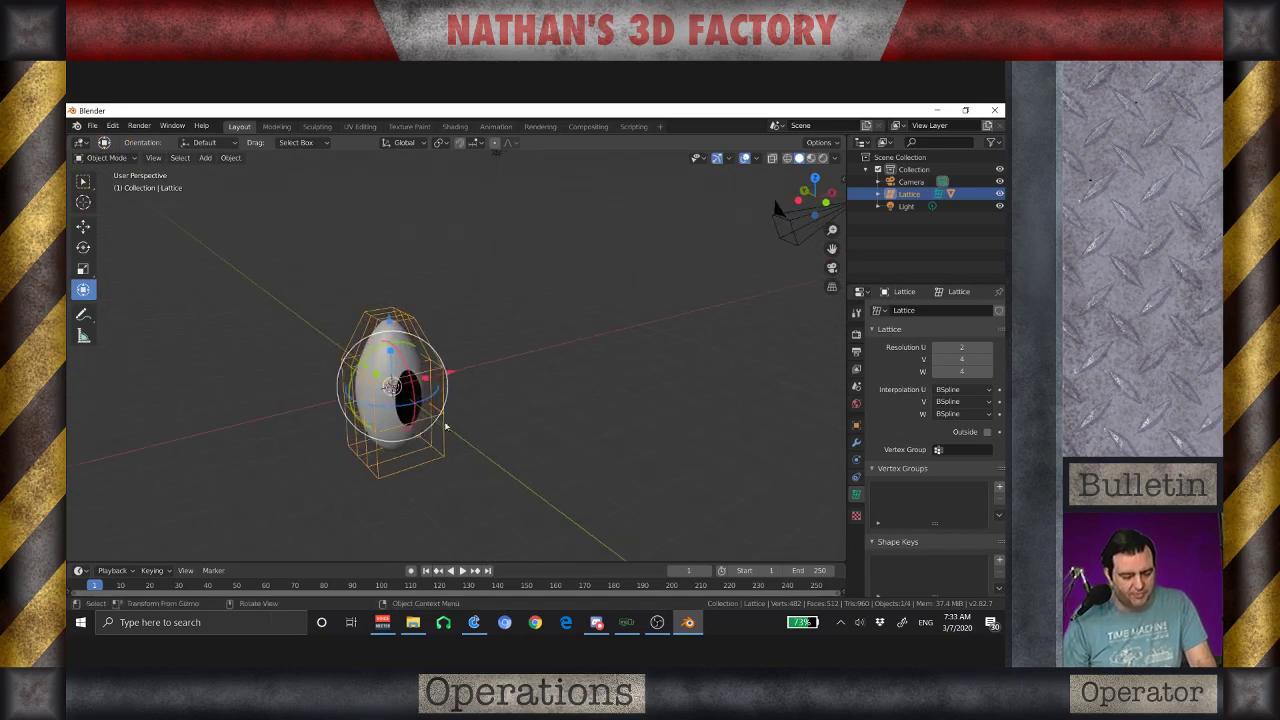
Step: Inspect the tapered eyeball and its pupil inside the lattice from several angles
click(309, 426)
scroll(350, 388, up, 2)
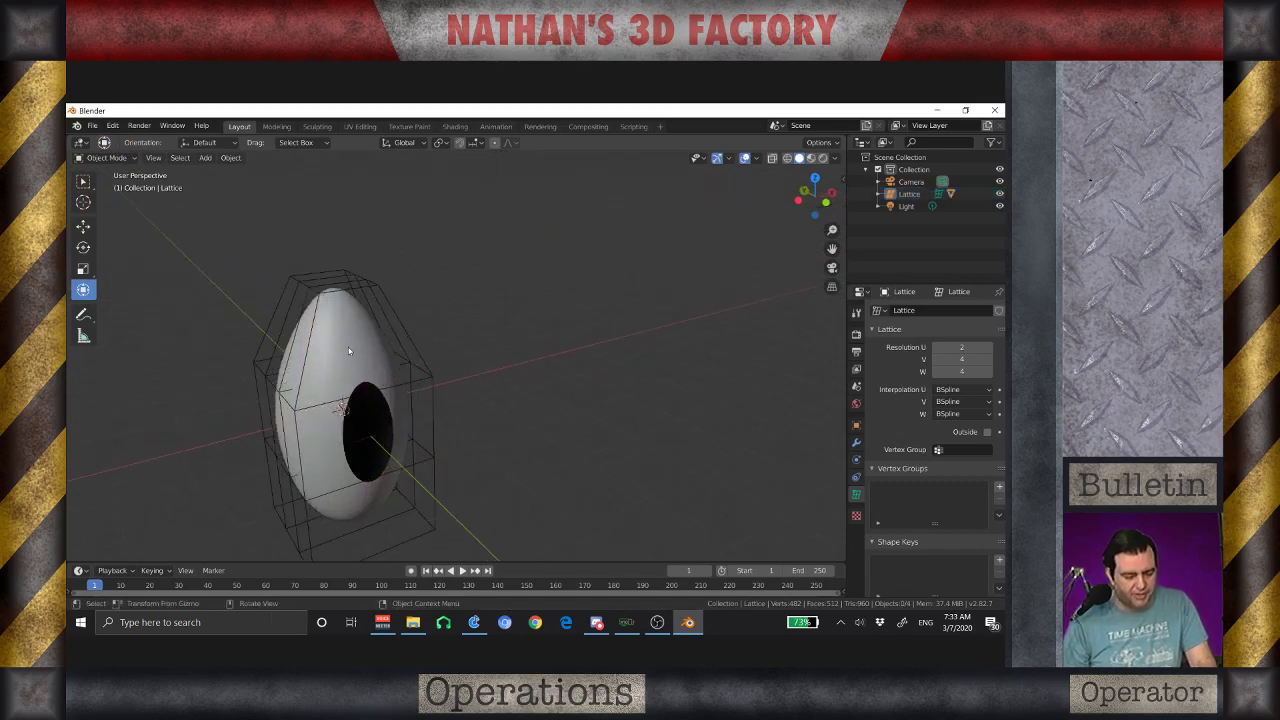
click(349, 351)
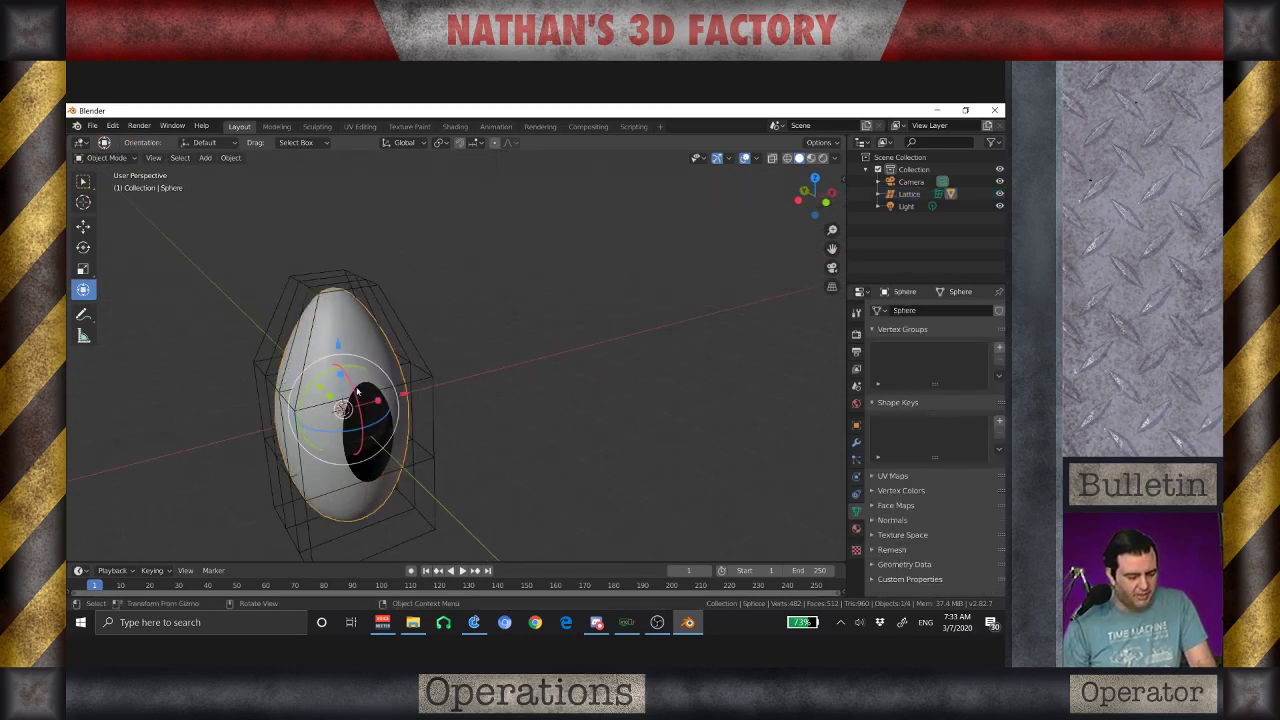
drag(374, 400, 306, 458)
click(503, 377)
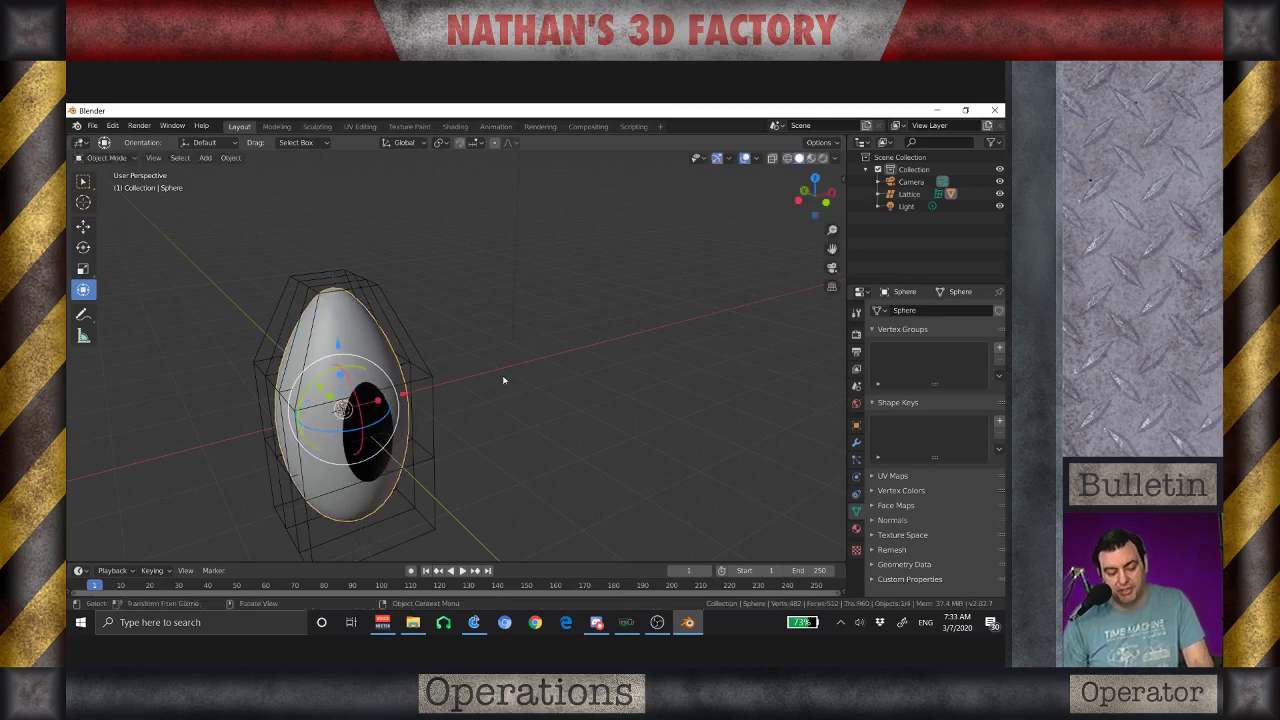
scroll(497, 371, down, 2)
middle_drag(497, 371, 531, 383)
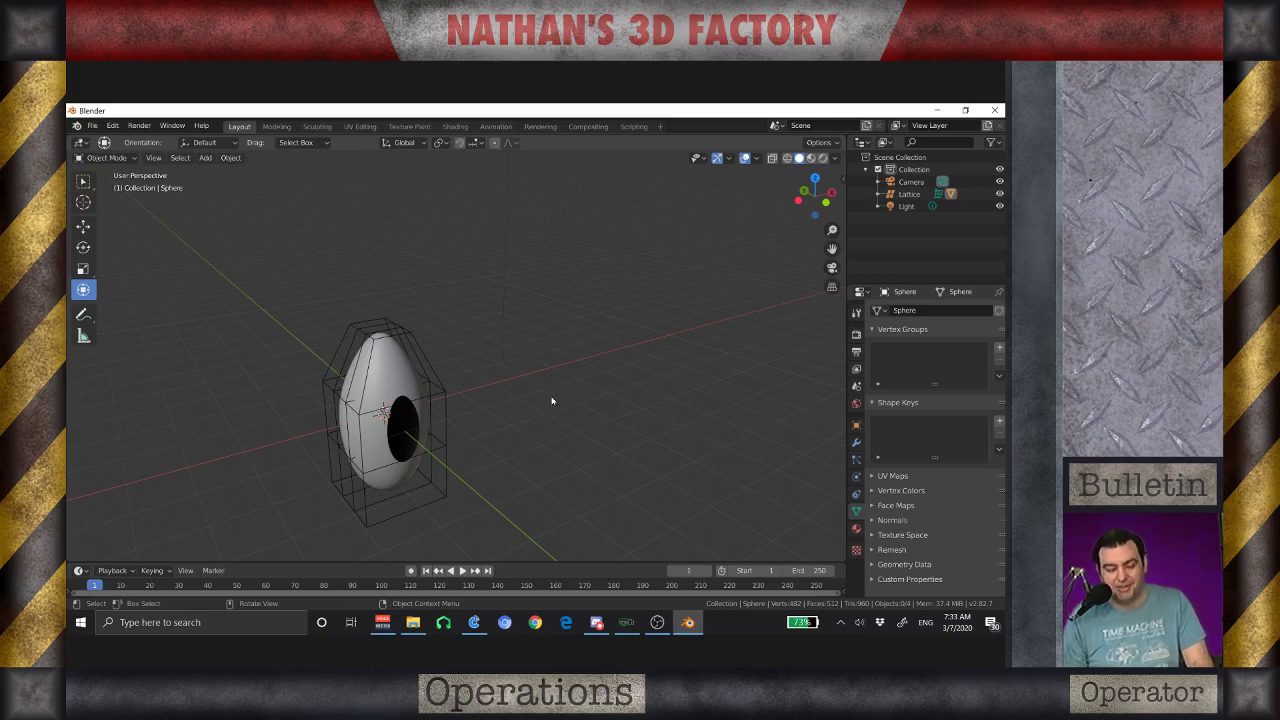
middle_drag(525, 434, 540, 386)
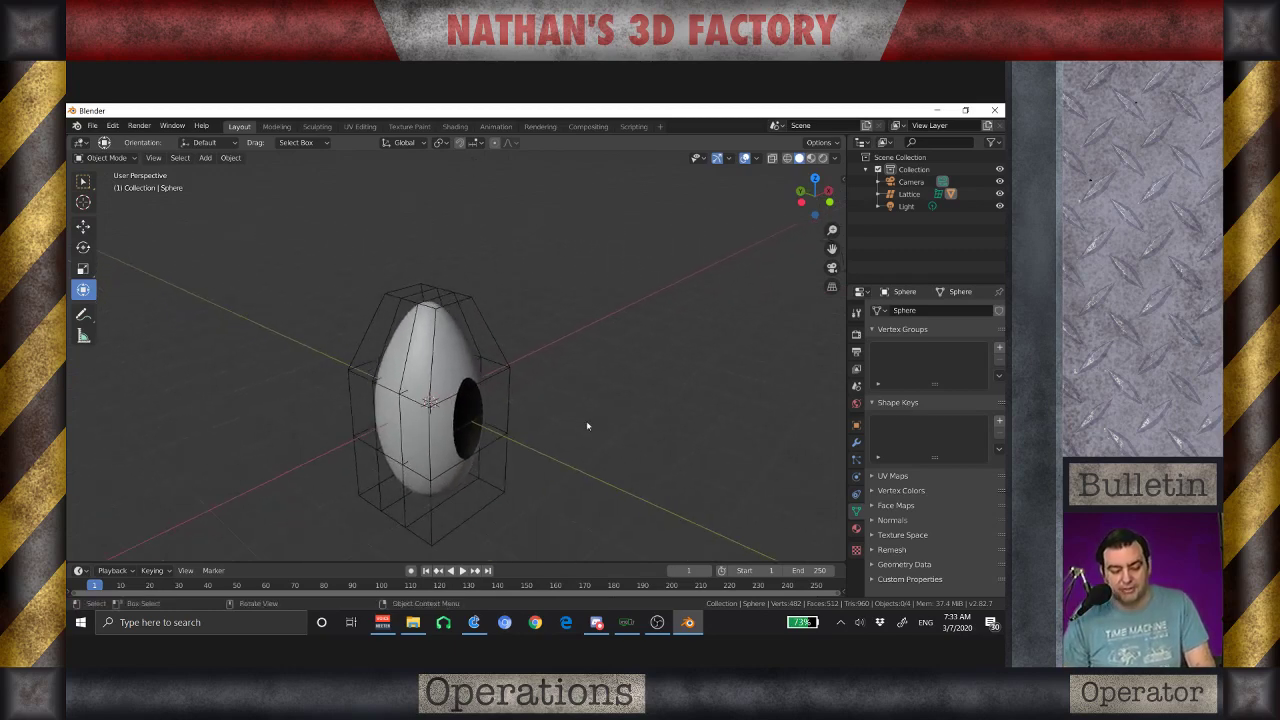
middle_drag(610, 446, 580, 443)
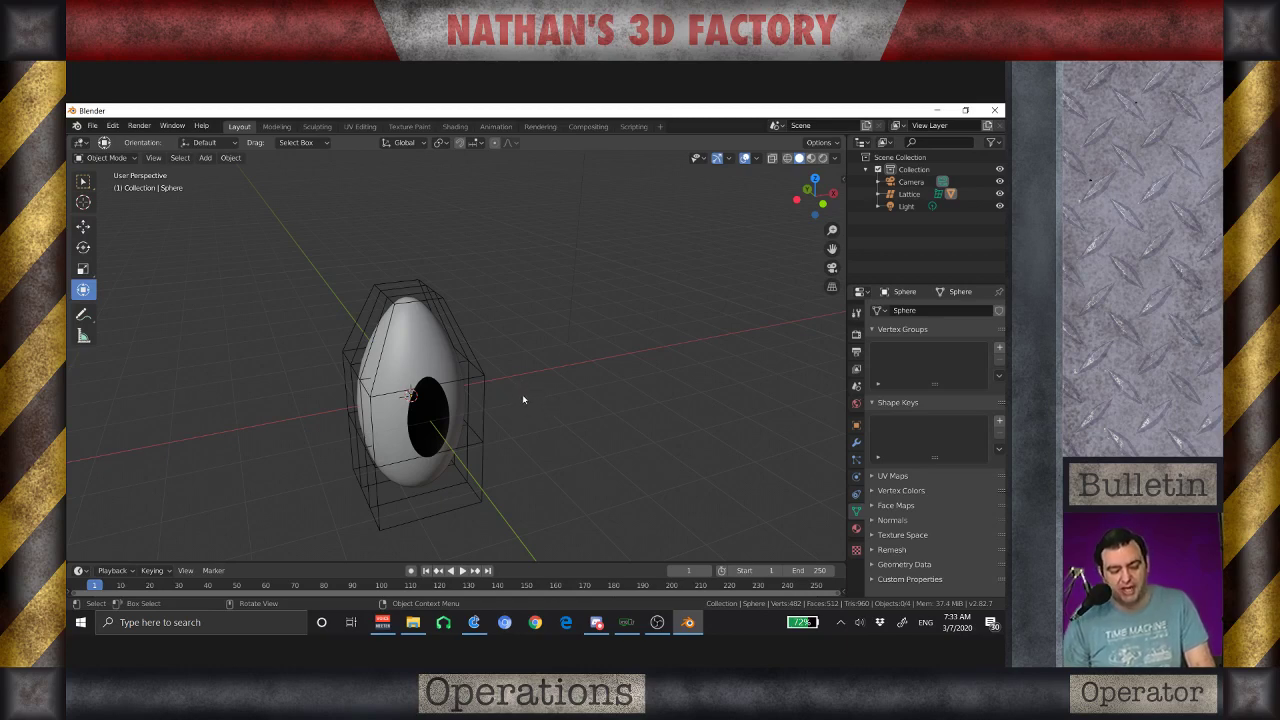
scroll(522, 394, down, 4)
middle_drag(522, 394, 465, 400)
Step: Try scaling all of the lattice's points along global Z in Edit Mode, then return to Object Mode
click(484, 352)
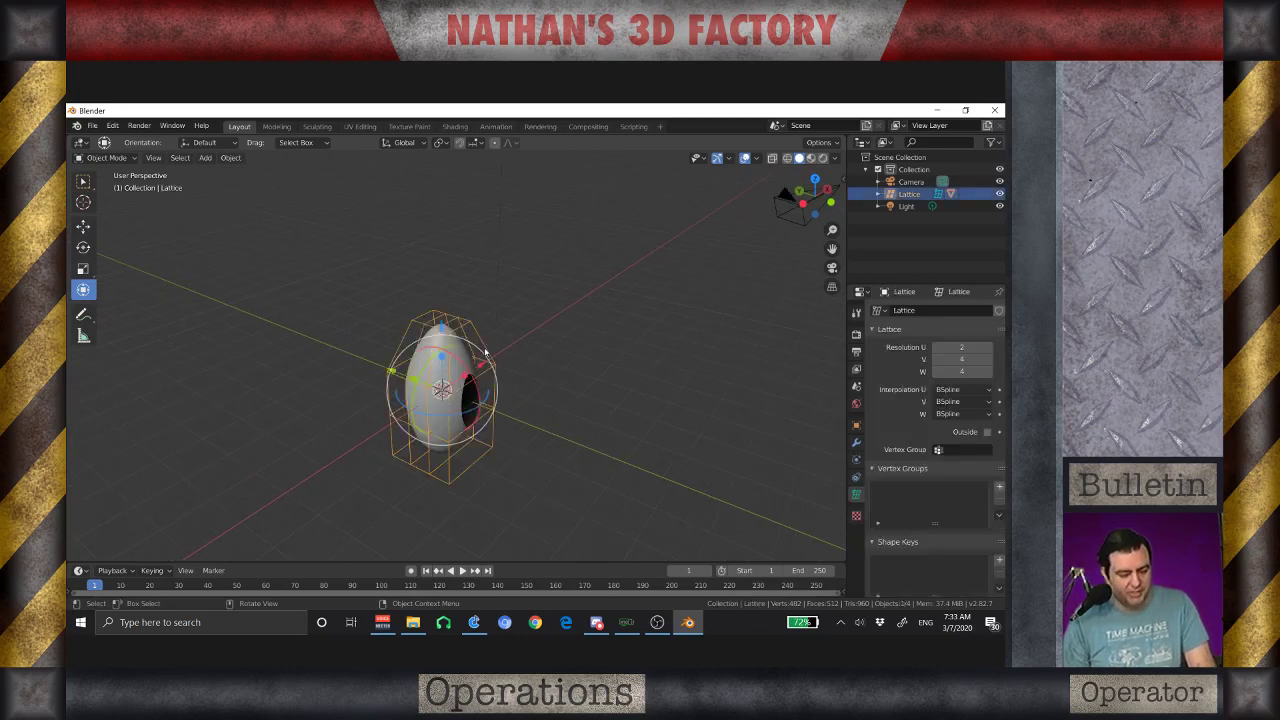
key(Tab)
key(a)
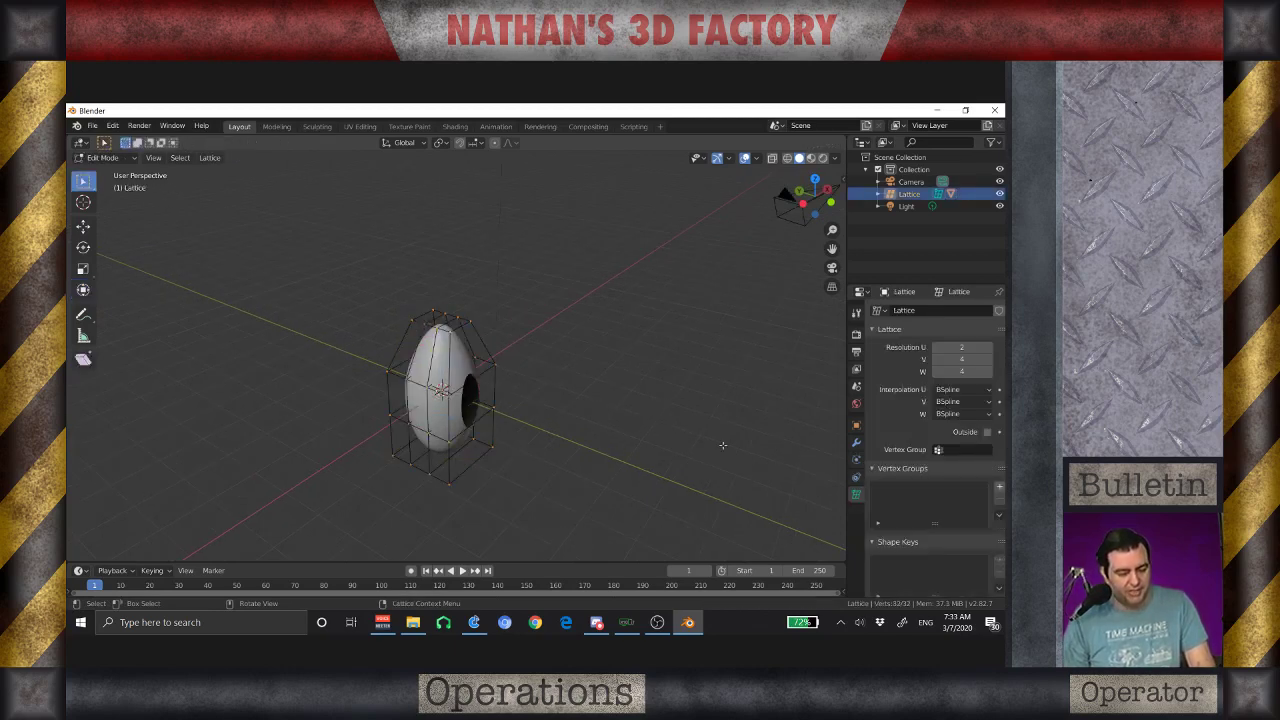
key(s)
key(z)
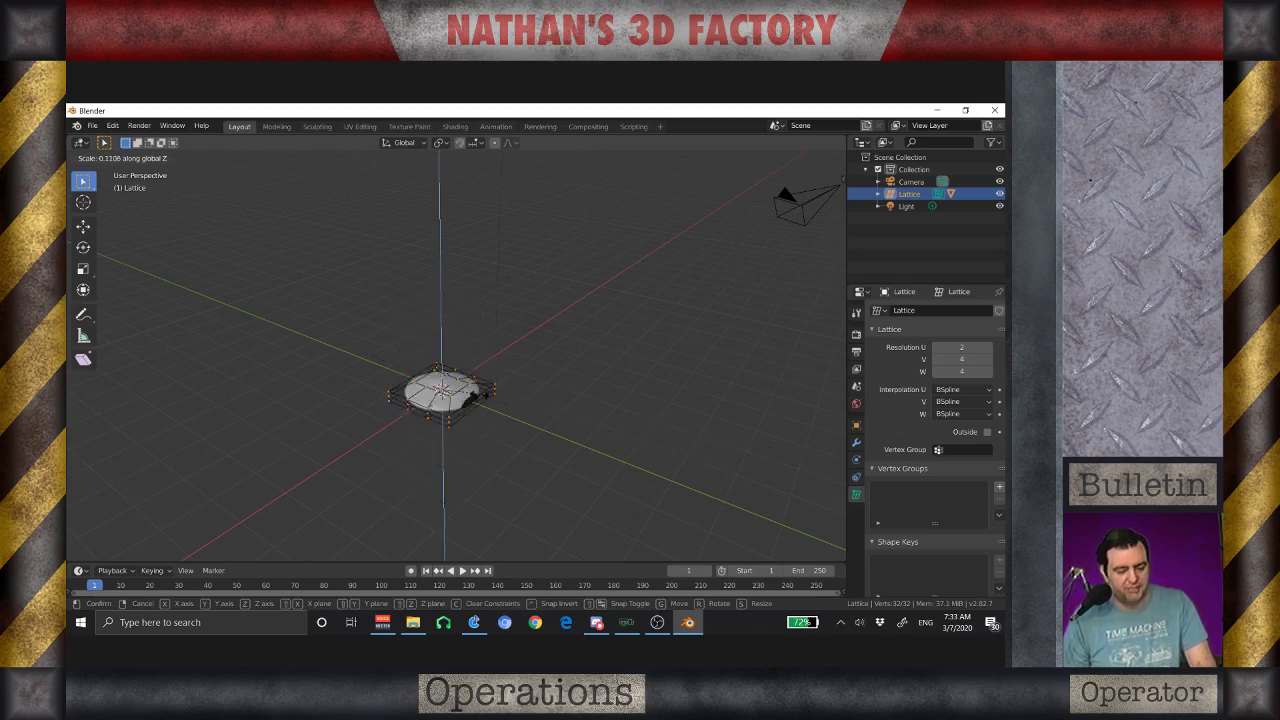
click(648, 468)
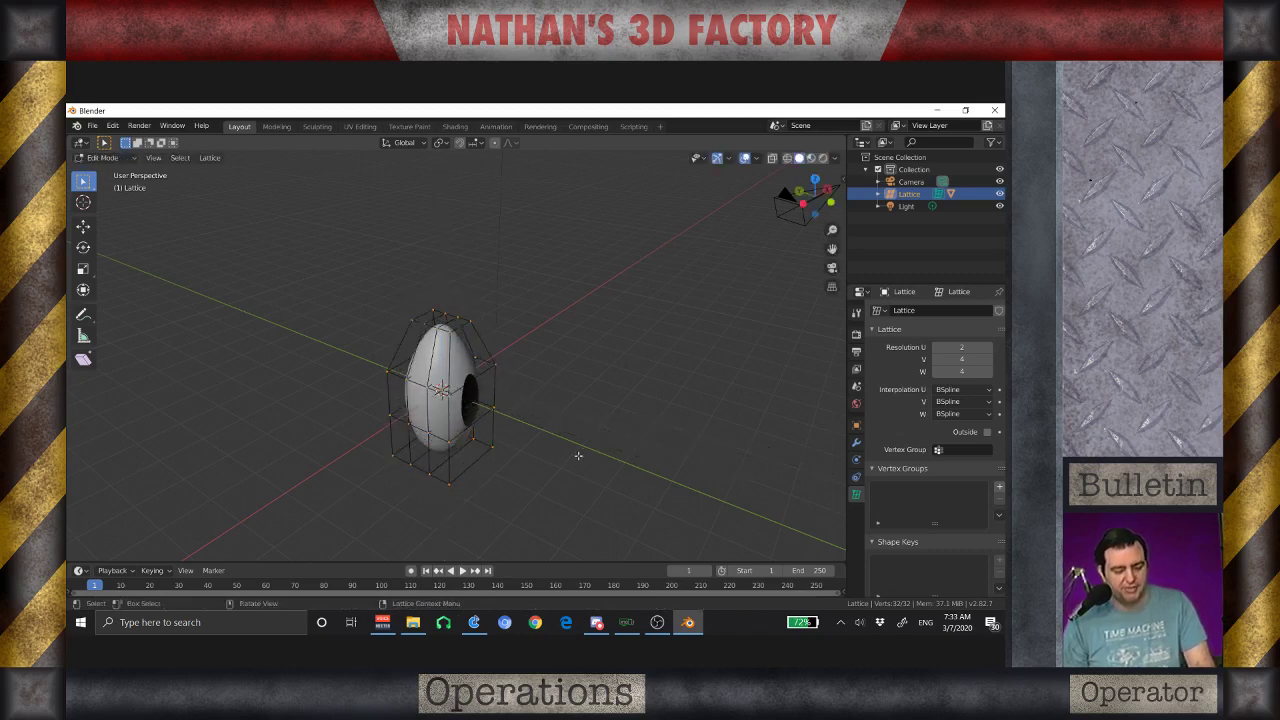
key(Tab)
middle_drag(583, 437, 482, 423)
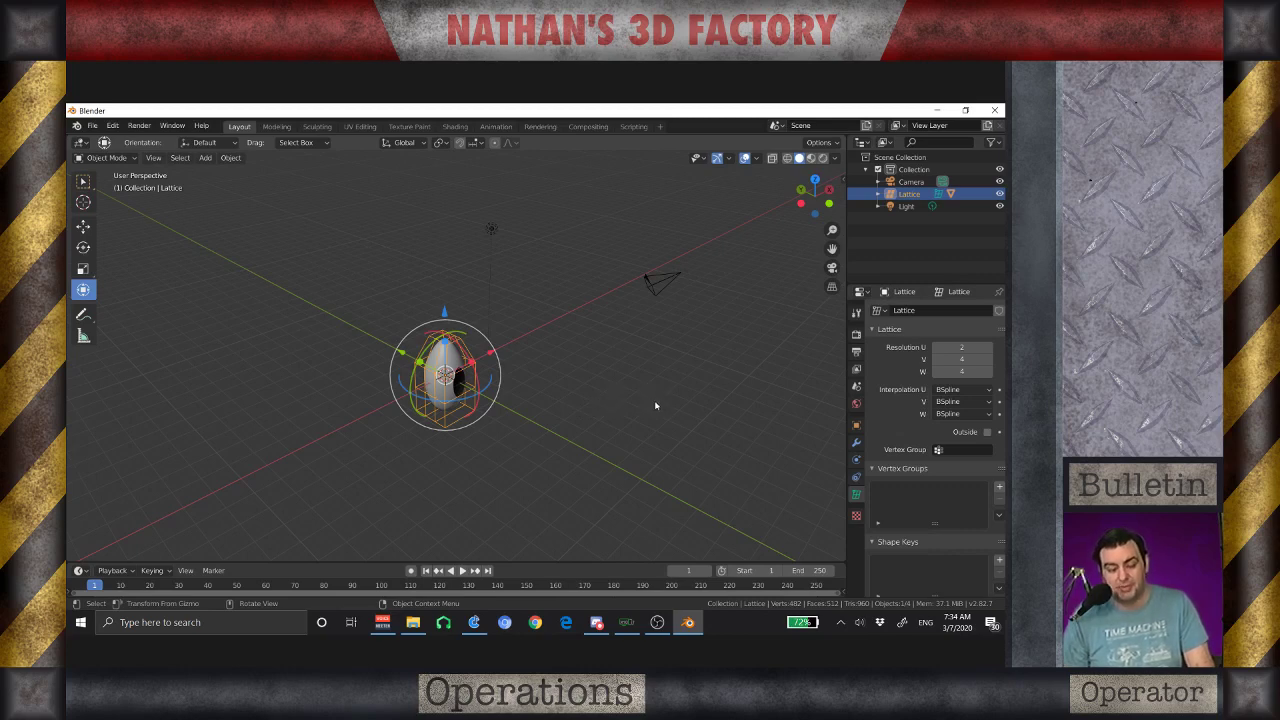
middle_drag(589, 412, 533, 403)
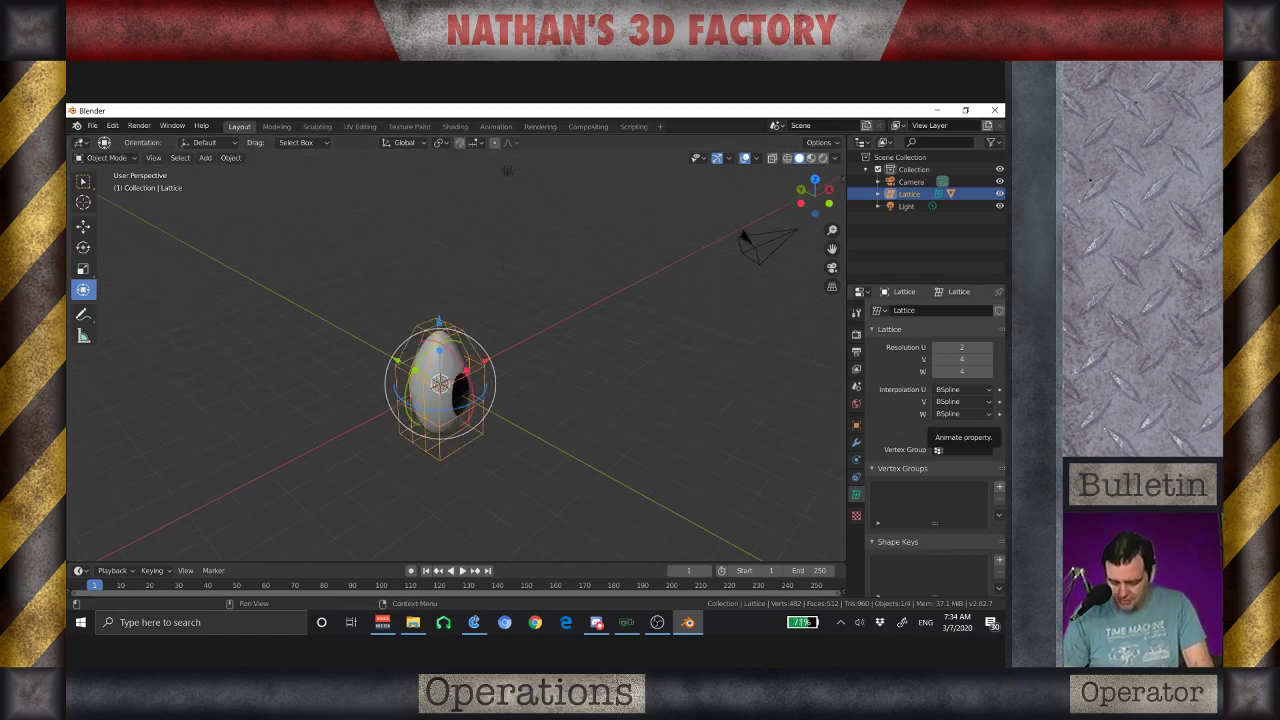
key(alt+Tab)
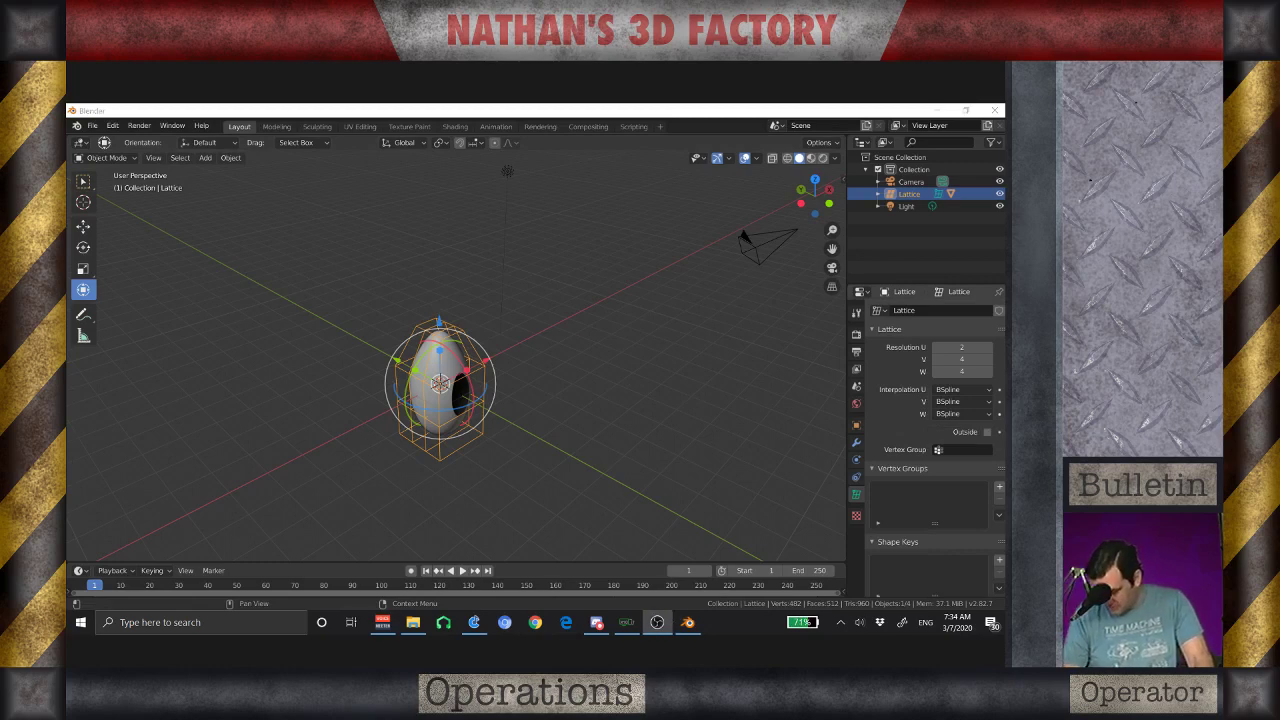